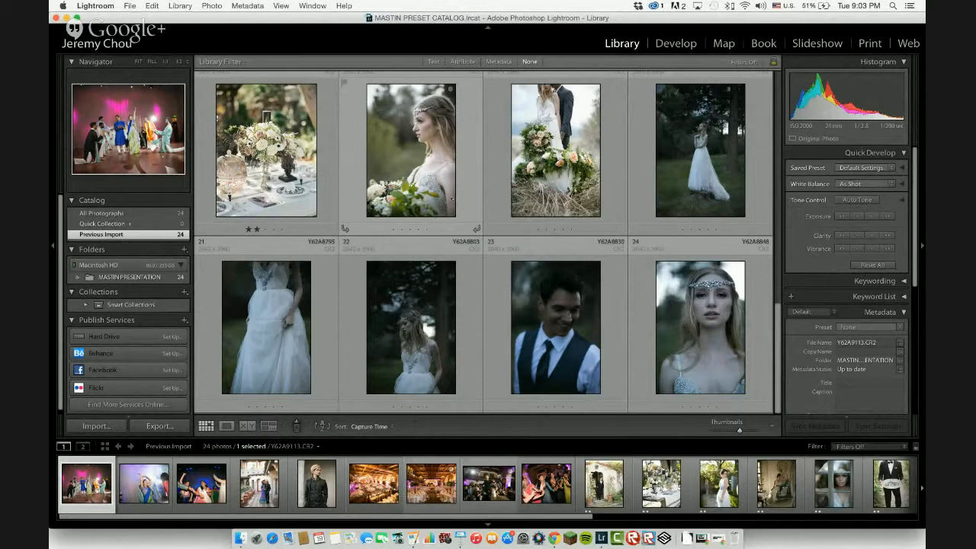
Browse the whole grid of imported wedding photos with slightly smaller thumbnails to review the set.
scroll(453, 159, up, 8)
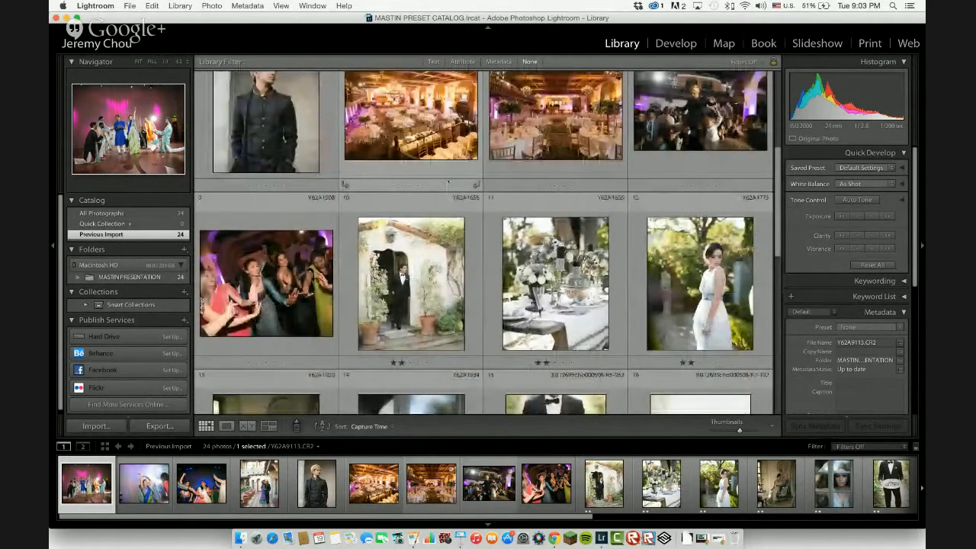
key(minus)
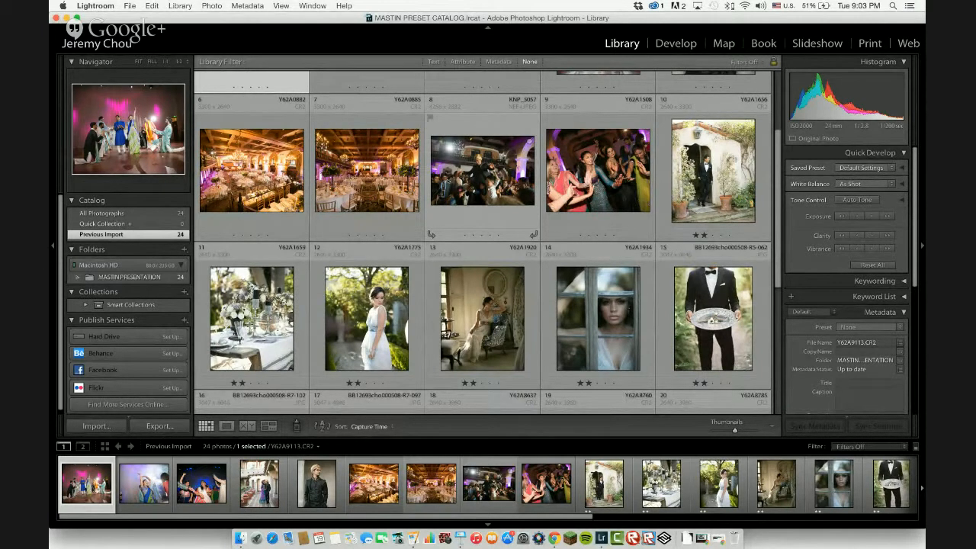
scroll(366, 167, up, 3)
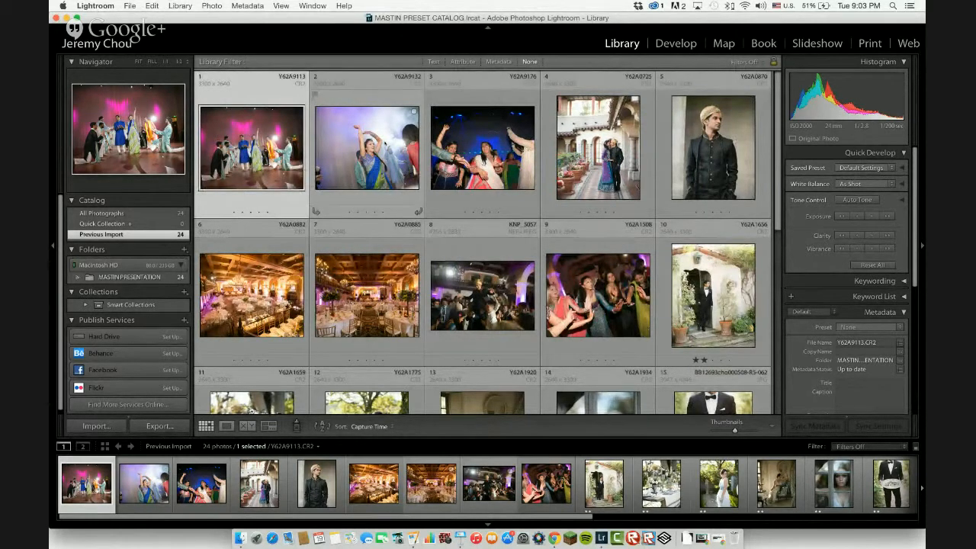
key(XF86AudioLowerVolume)
key(XF86AudioLowerVolume)
scroll(482, 243, down, 2)
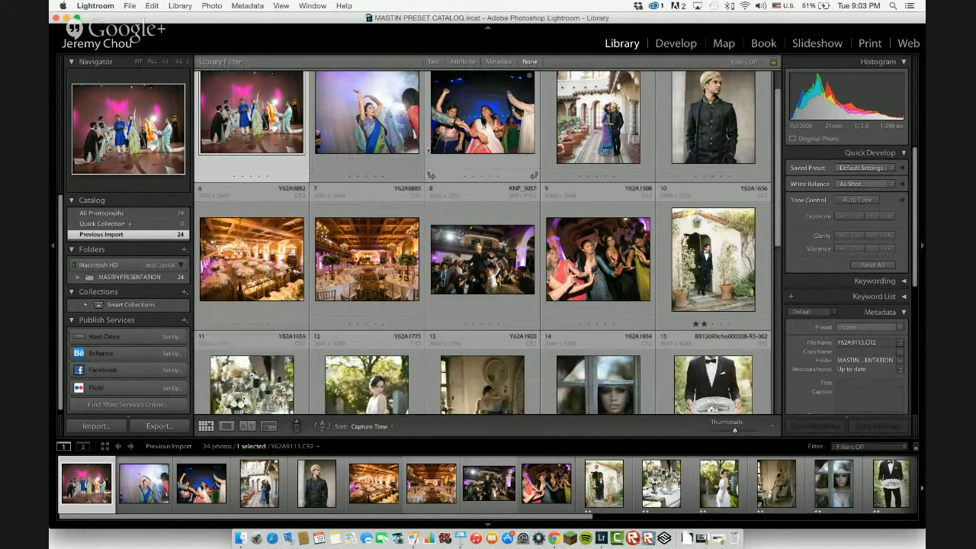
scroll(483, 242, down, 8)
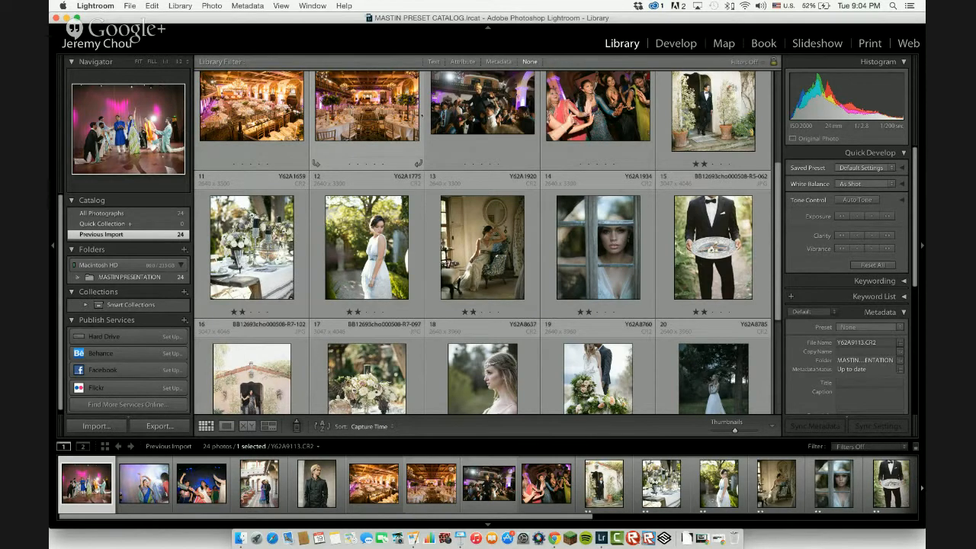
scroll(484, 241, down, 1)
scroll(380, 188, down, 3)
scroll(380, 213, up, 2)
scroll(366, 275, up, 5)
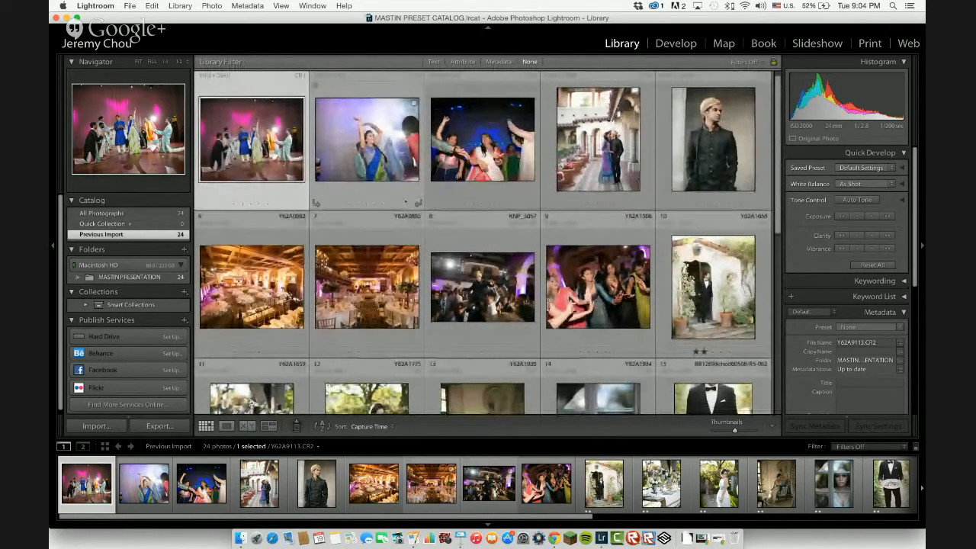
scroll(484, 242, down, 2)
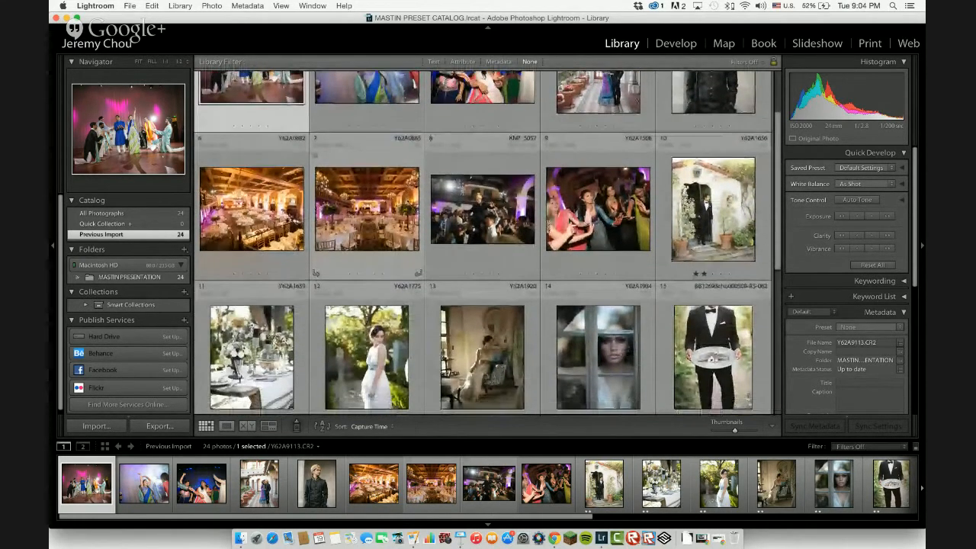
scroll(484, 243, down, 5)
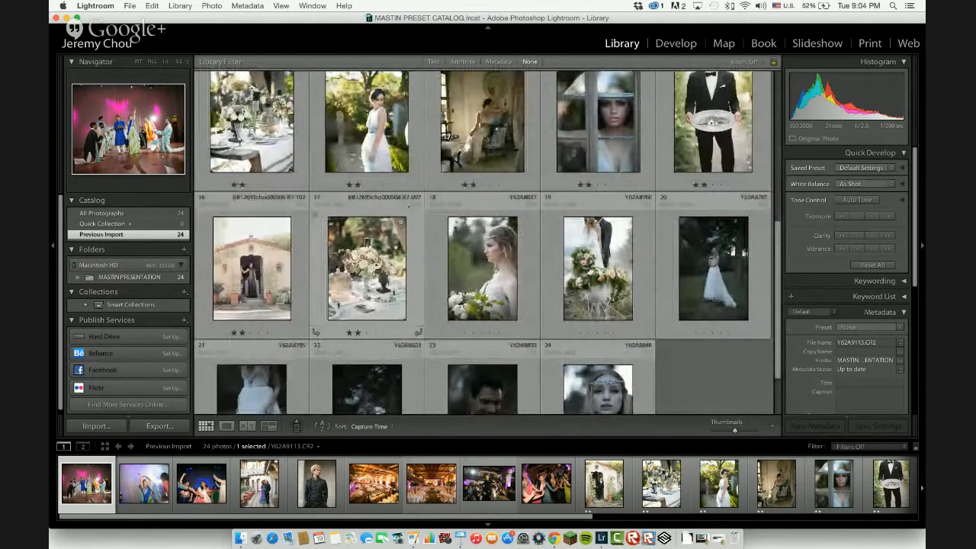
Open the bride's profile portrait with the bouquet for developing and apply the Canon presets Pro 400H Neutral, All Hard and Medium Format Grain.
double_click(466, 250)
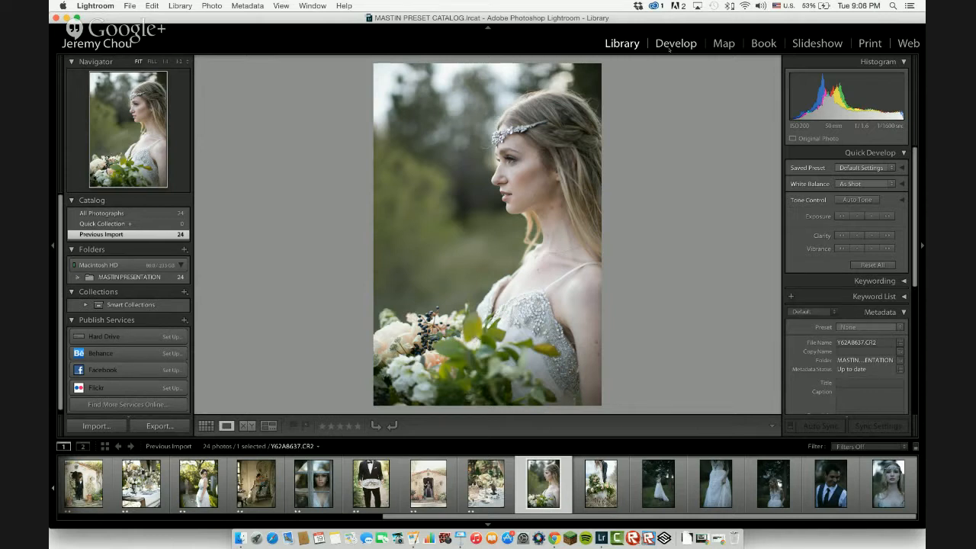
click(671, 44)
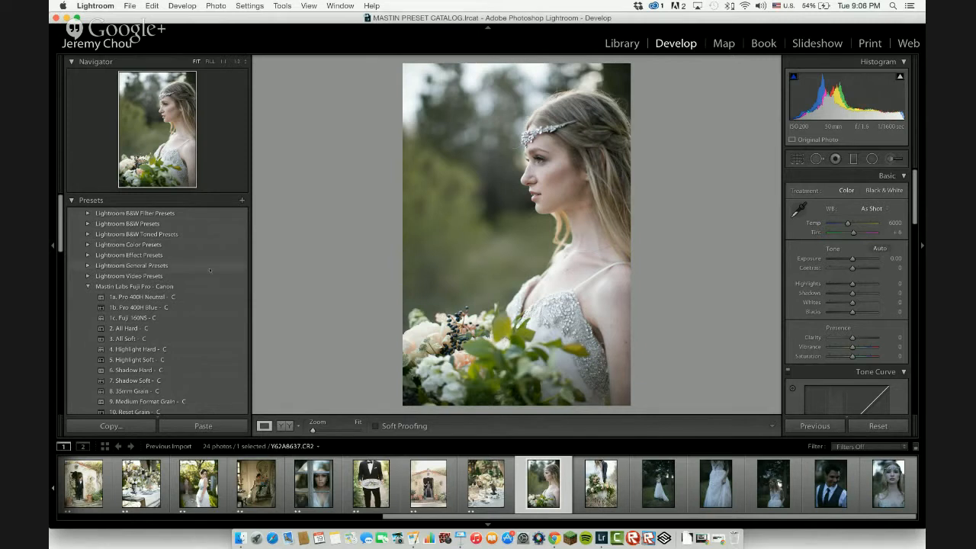
scroll(210, 270, down, 3)
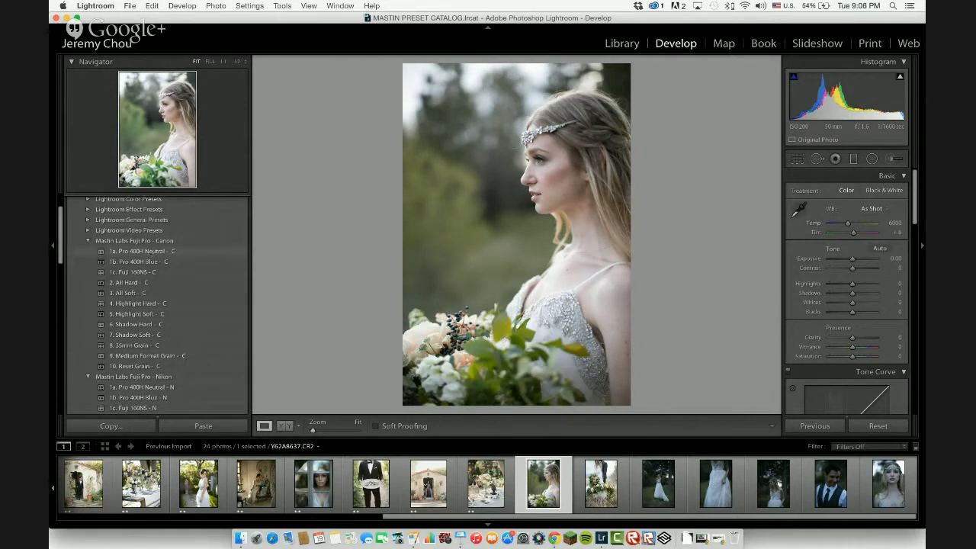
click(166, 253)
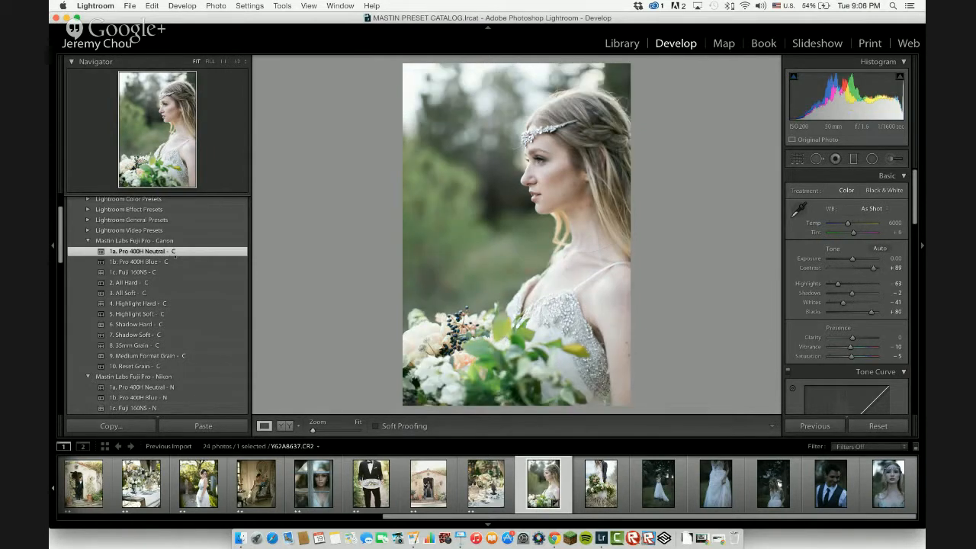
scroll(175, 256, down, 1)
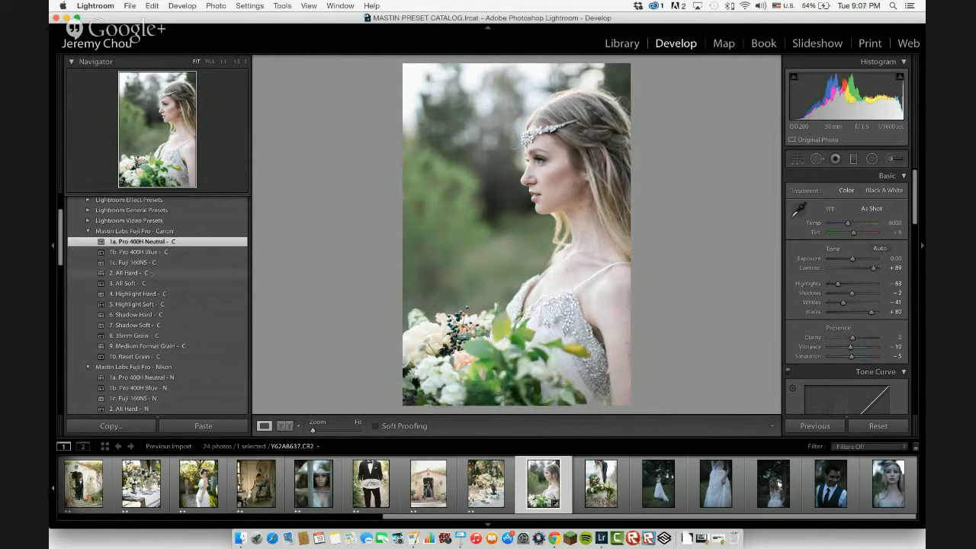
click(151, 272)
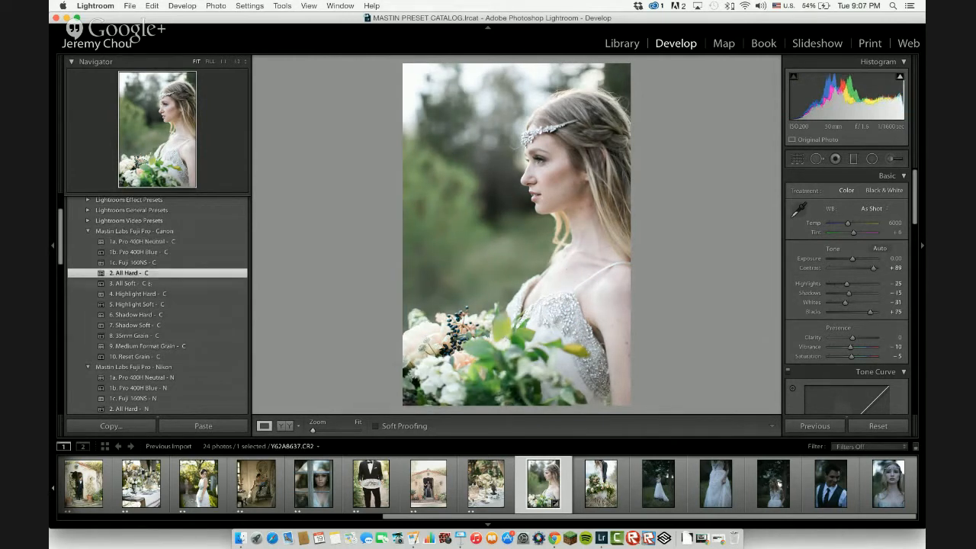
click(149, 346)
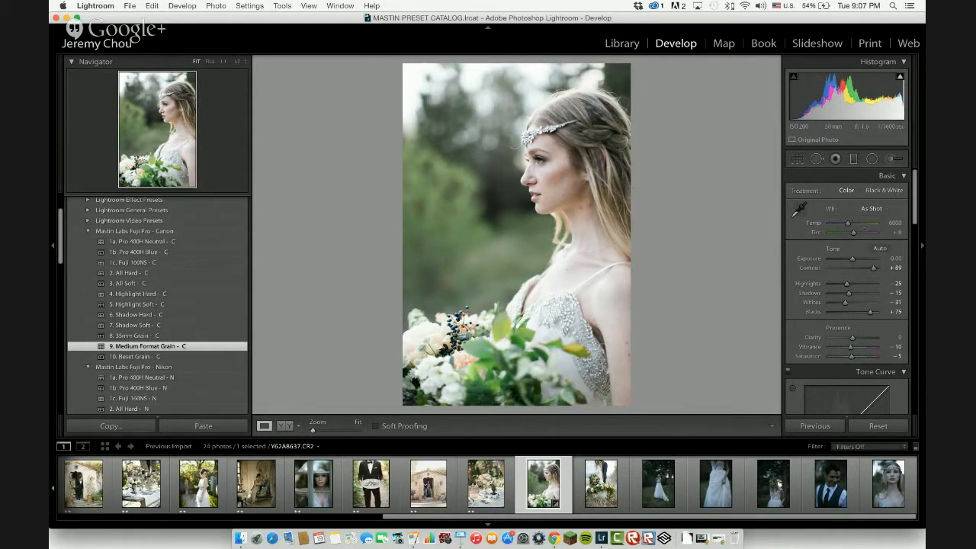
Warm the portrait's white balance by setting the temperature to 6437 and the tint to +12.
drag(848, 223, 850, 223)
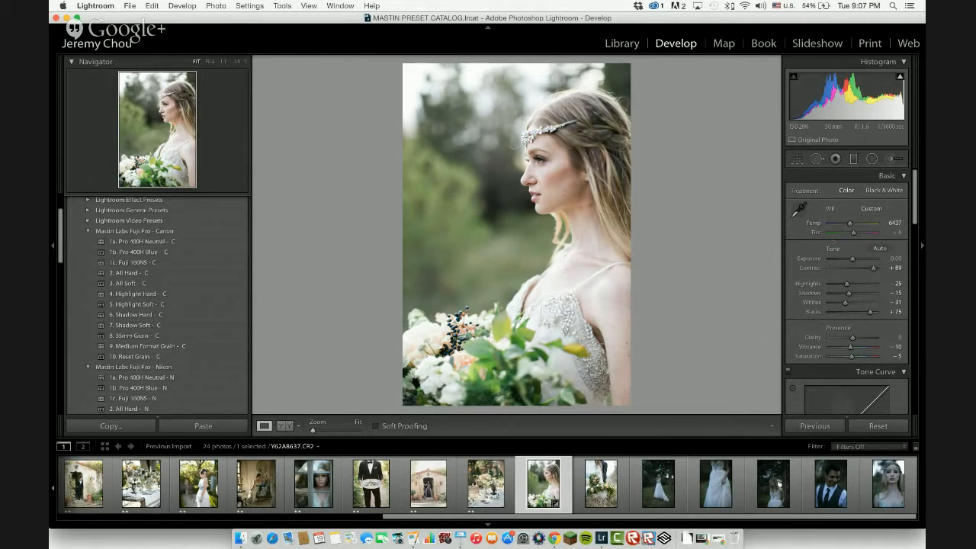
drag(854, 232, 854, 231)
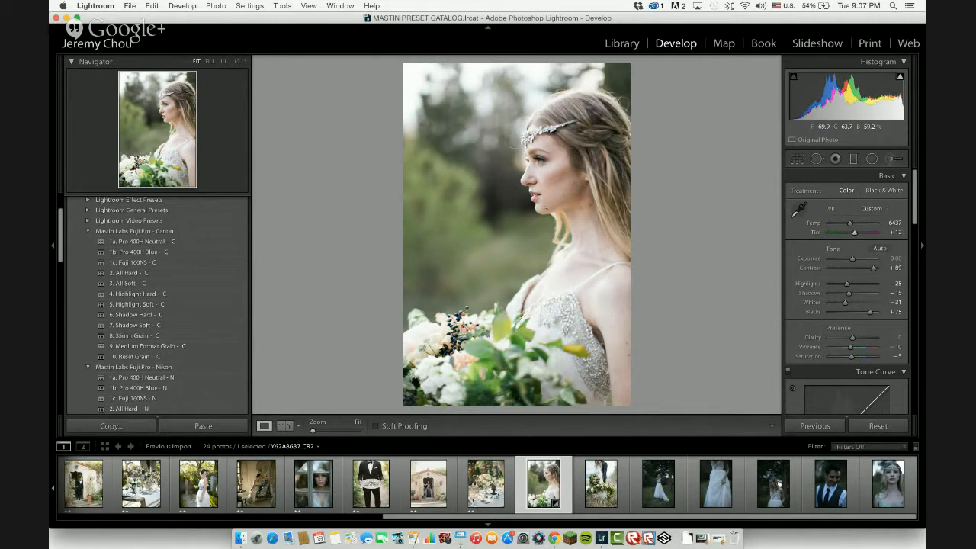
Zoom in on the bride's face and heal the small blemishes on her cheek, jaw and neck with Spot Removal.
click(546, 208)
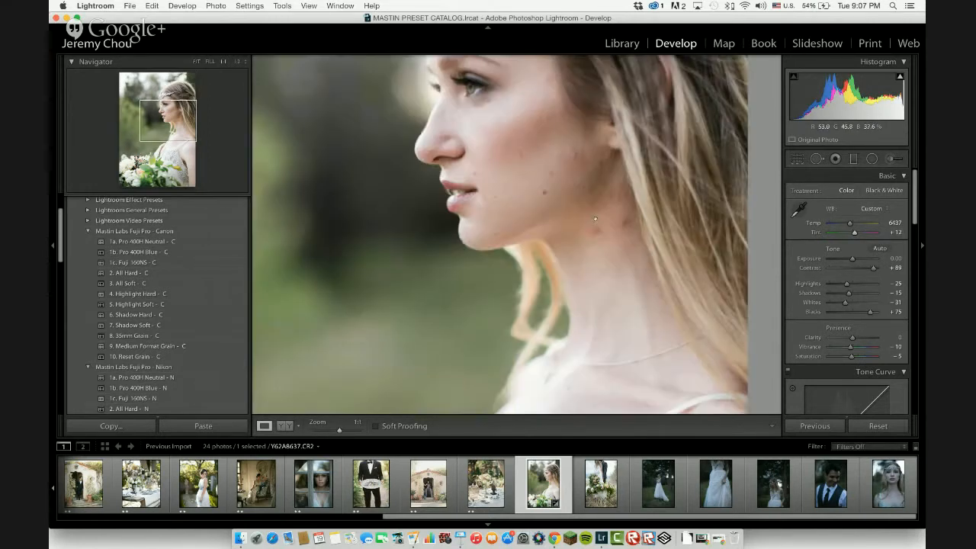
key(q)
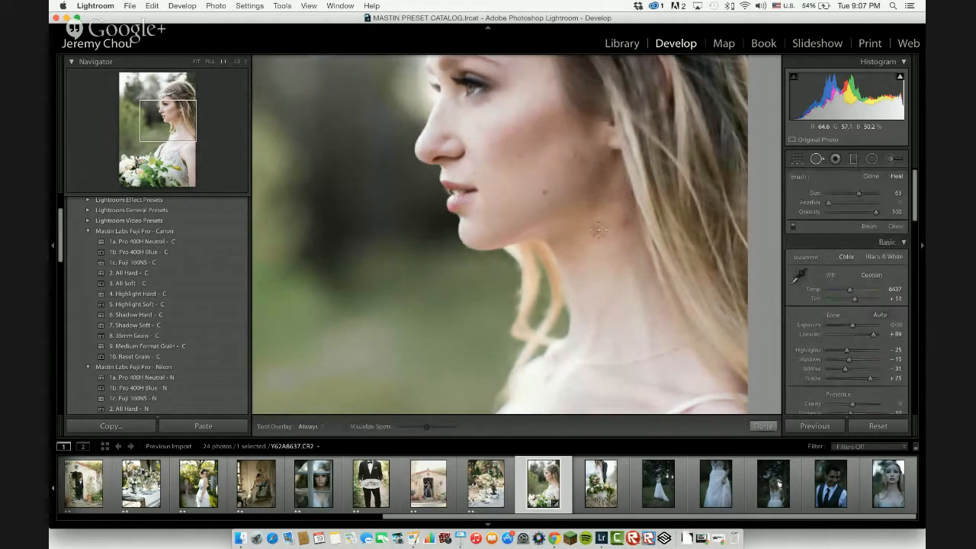
click(595, 229)
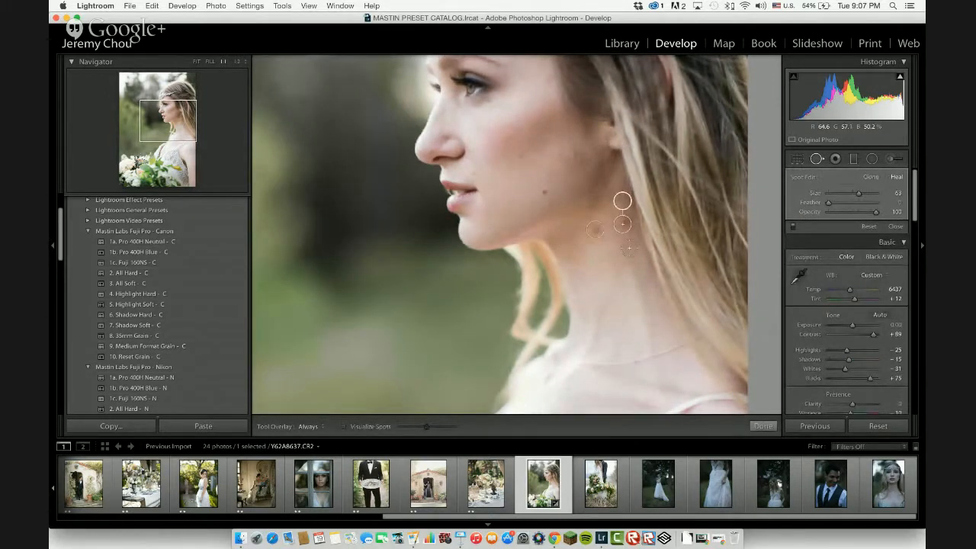
drag(618, 217, 607, 262)
scroll(572, 154, up, 2)
click(573, 155)
scroll(546, 191, down, 1)
click(546, 191)
click(549, 174)
drag(486, 214, 509, 182)
click(763, 426)
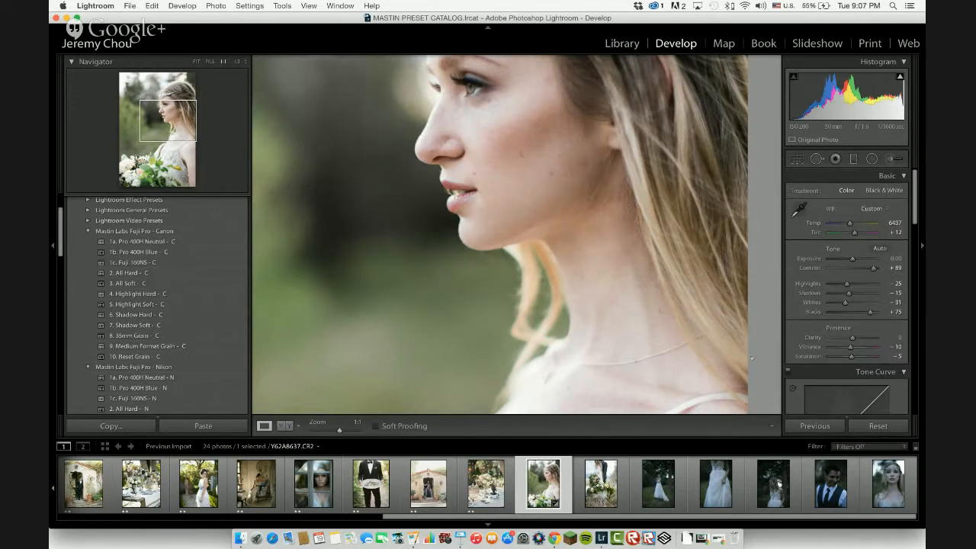
Compare the 35mm Grain preset with Medium Format Grain on the enlarged face, going back to Medium Format Grain.
drag(625, 234, 614, 244)
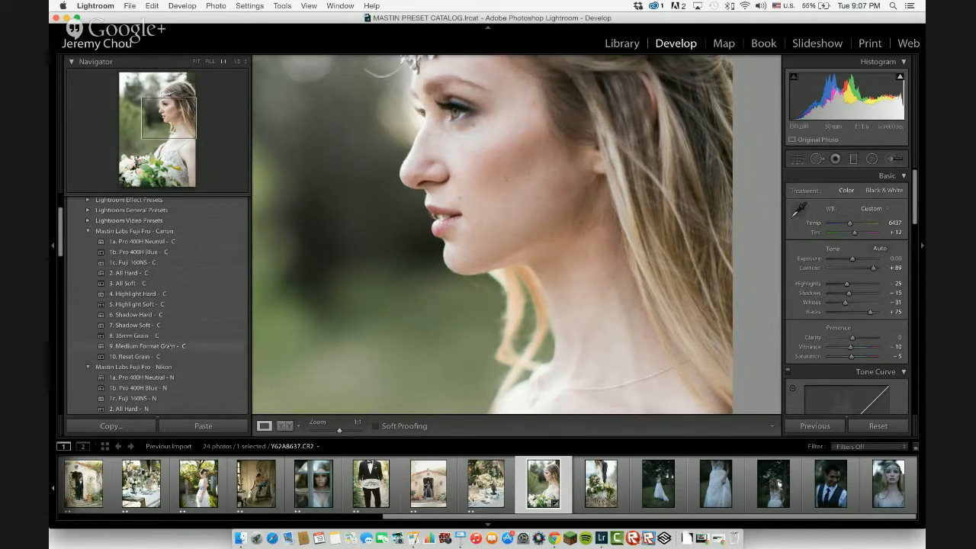
click(164, 345)
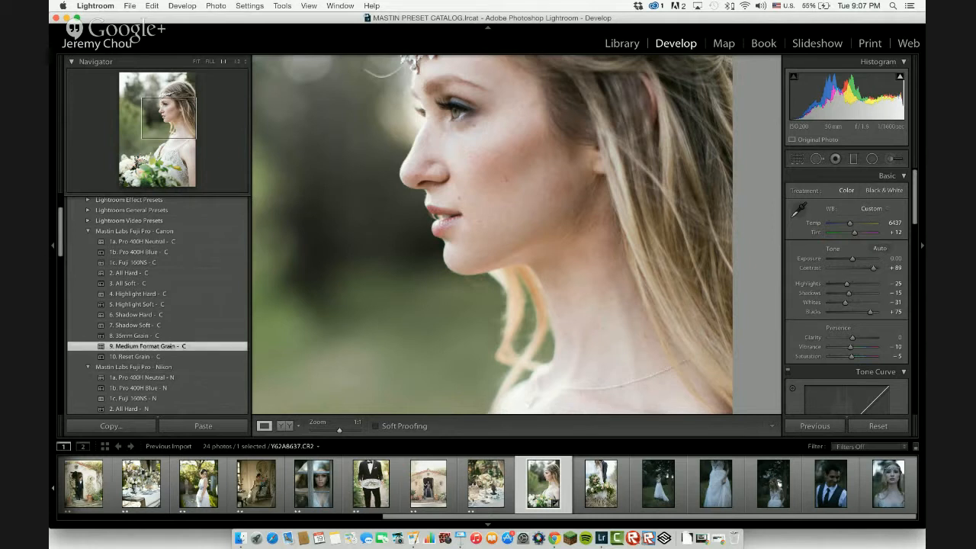
click(156, 335)
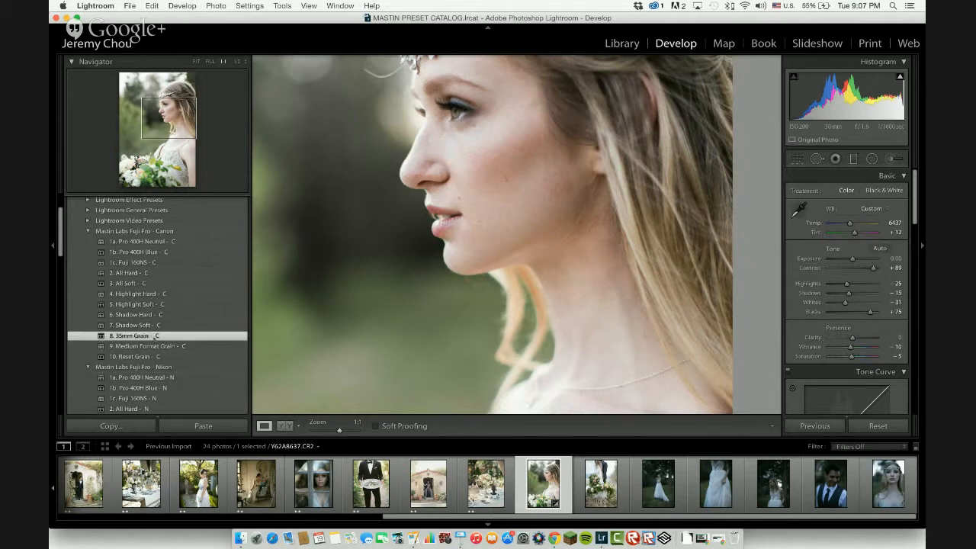
click(164, 346)
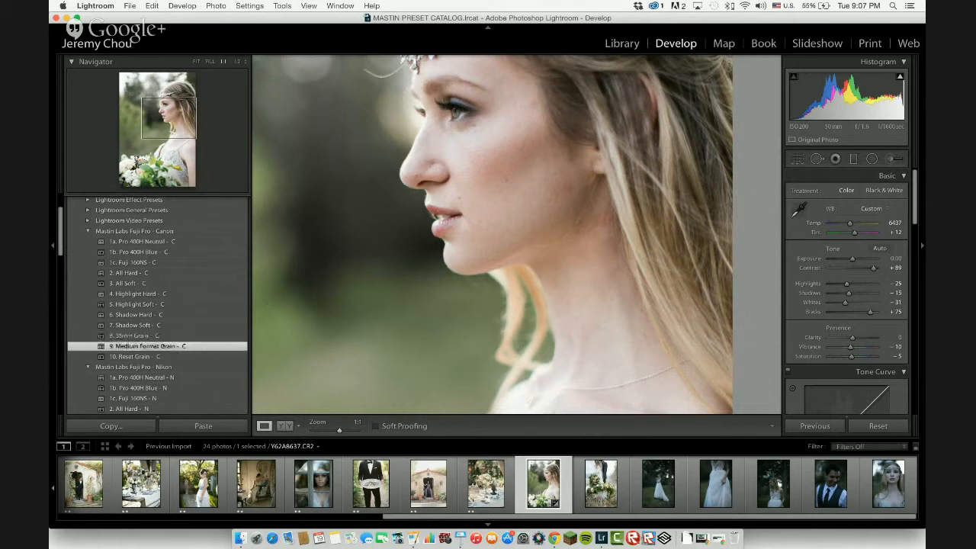
click(487, 155)
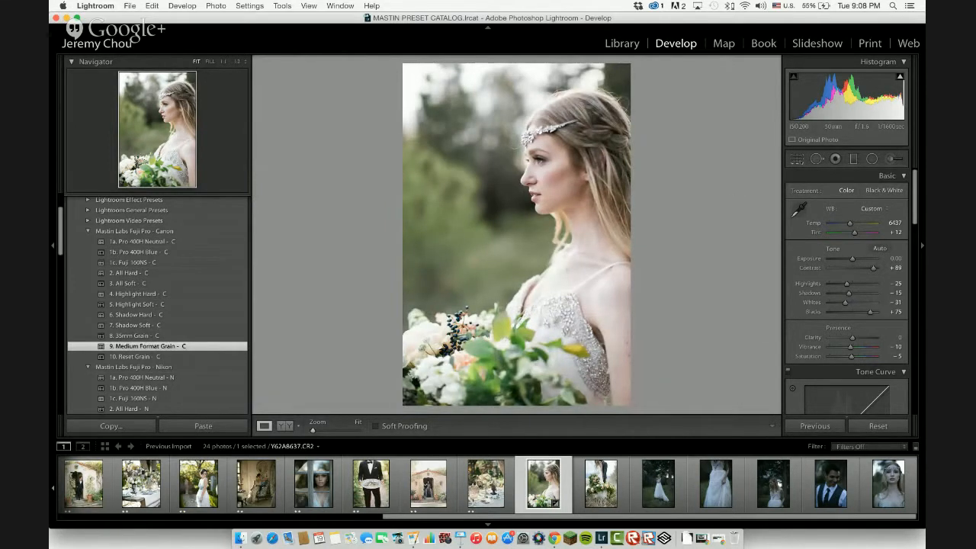
Crop the bride's portrait to a 4 x 3 aspect ratio and slightly adjust its vertical framing.
key(r)
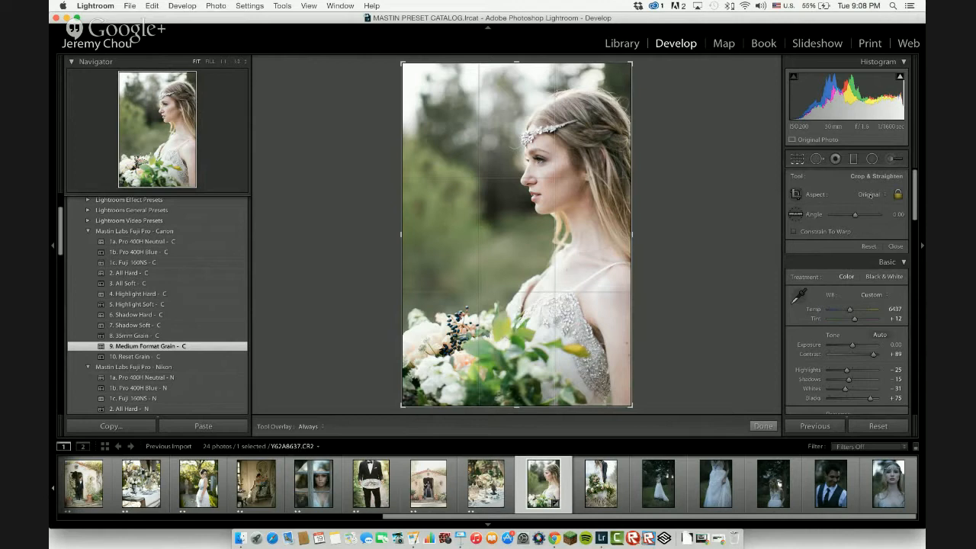
click(870, 194)
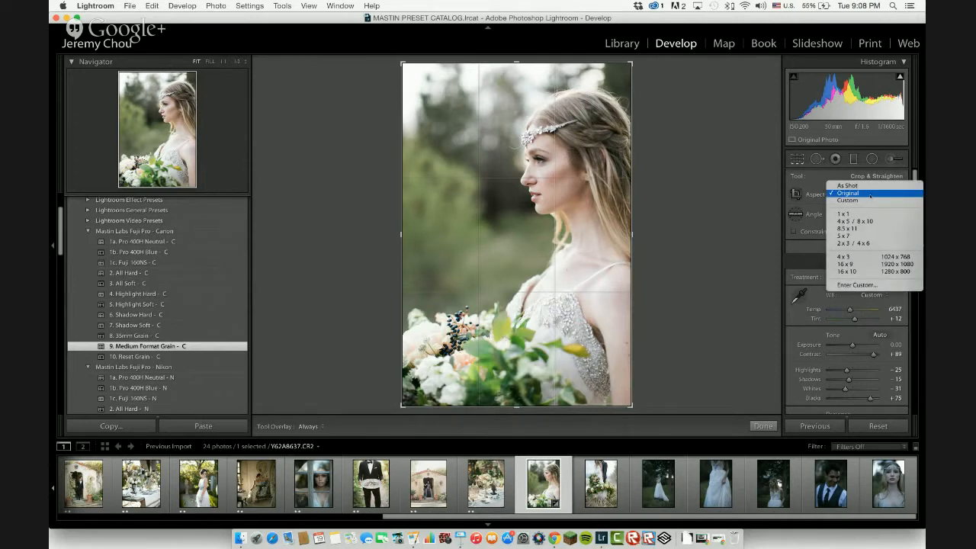
click(867, 257)
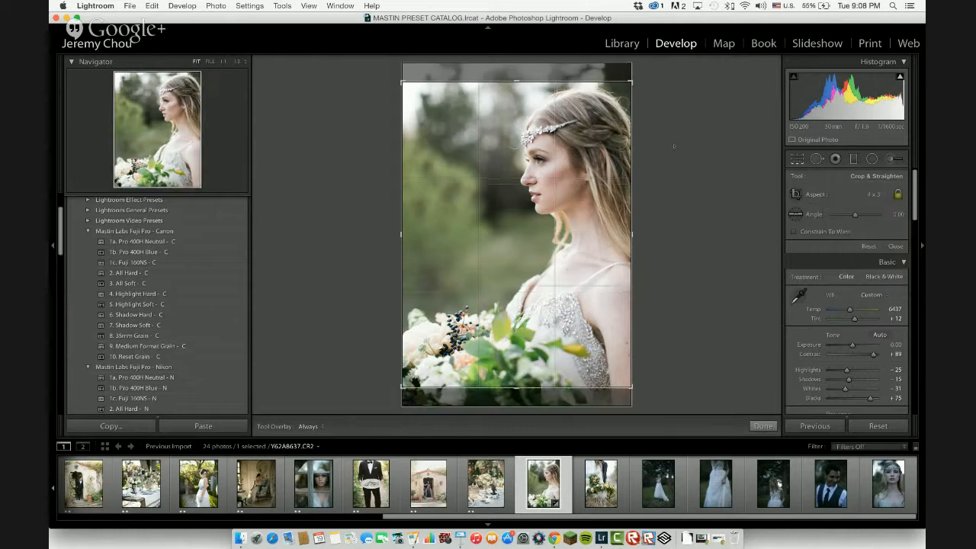
drag(591, 152, 591, 146)
key(Return)
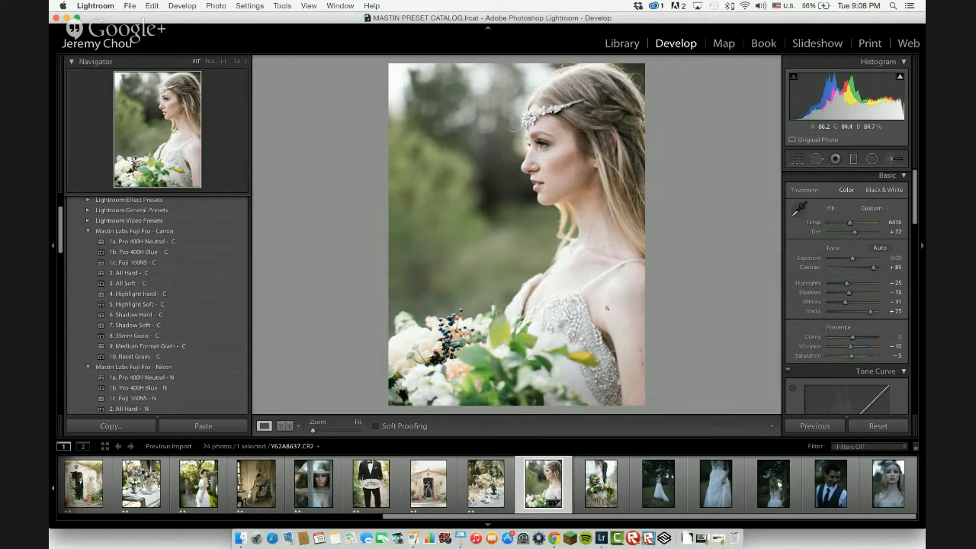
Set the bride portrait's temperature to 6987 and synchronize its develop settings to the adjacent photo of the couple with the bouquets.
drag(850, 223, 853, 223)
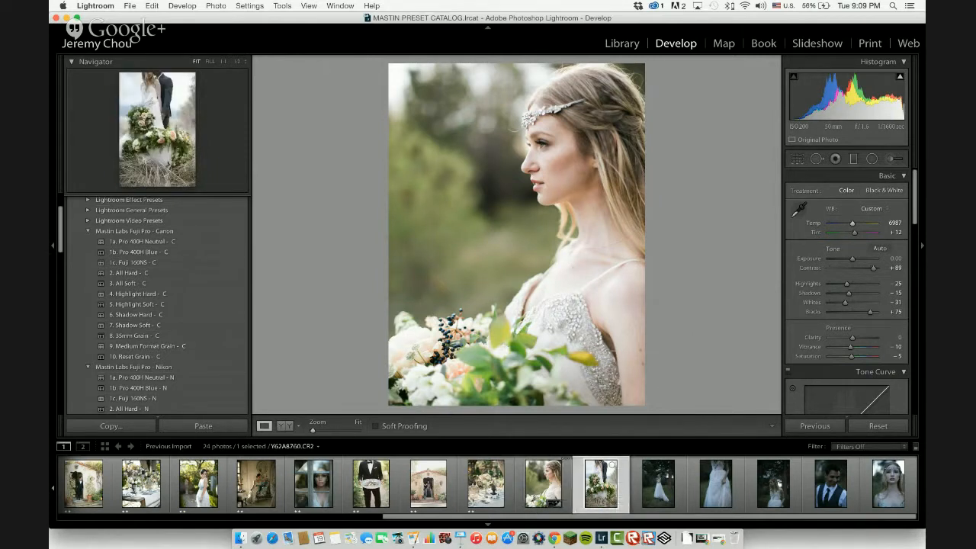
click(601, 483)
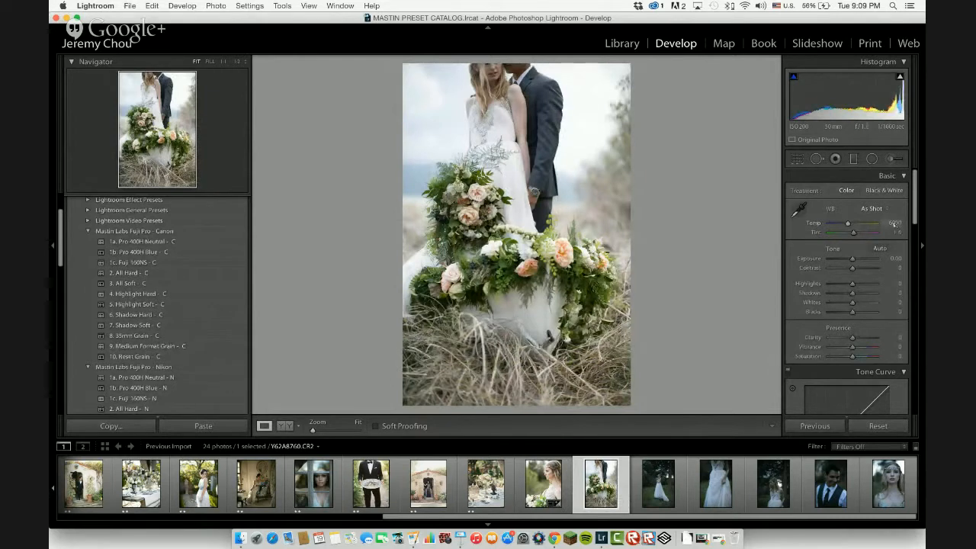
click(545, 484)
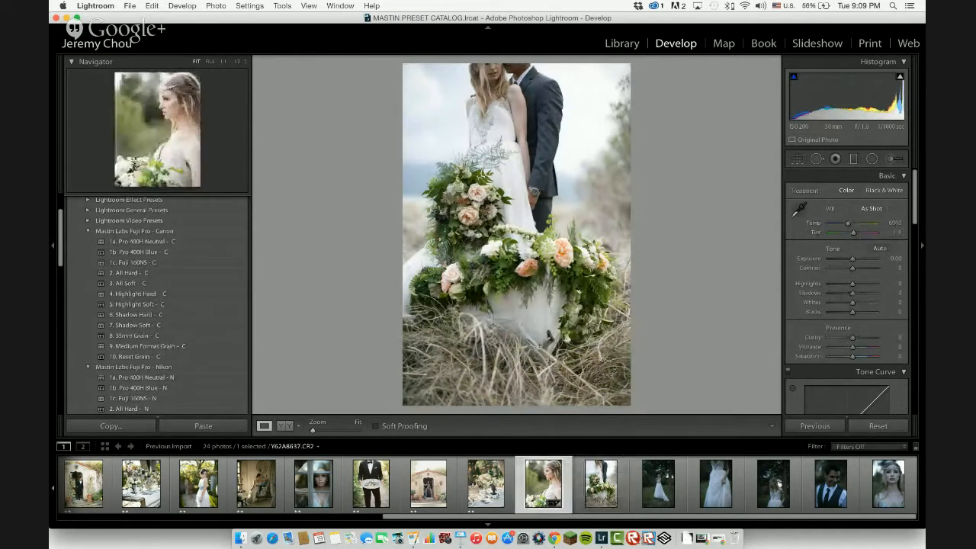
shift+click(605, 483)
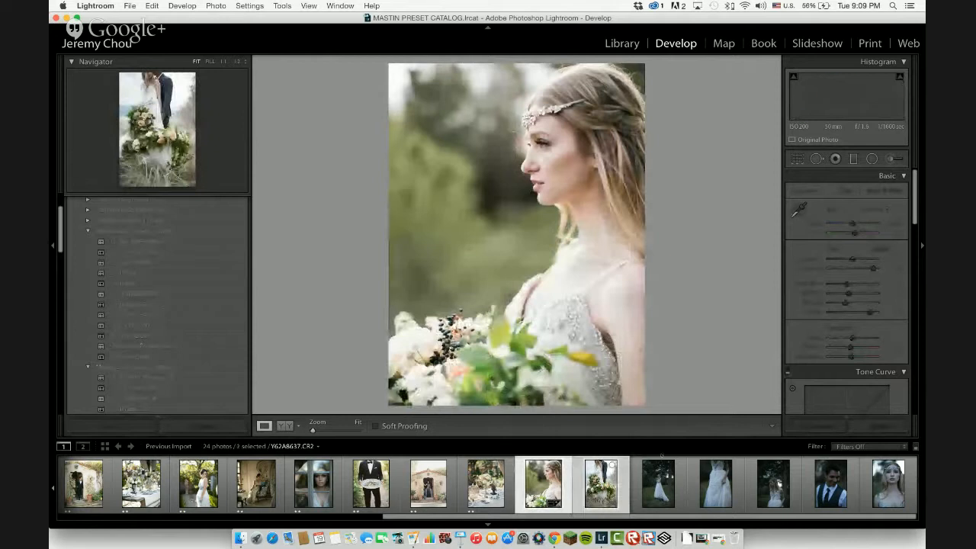
click(820, 426)
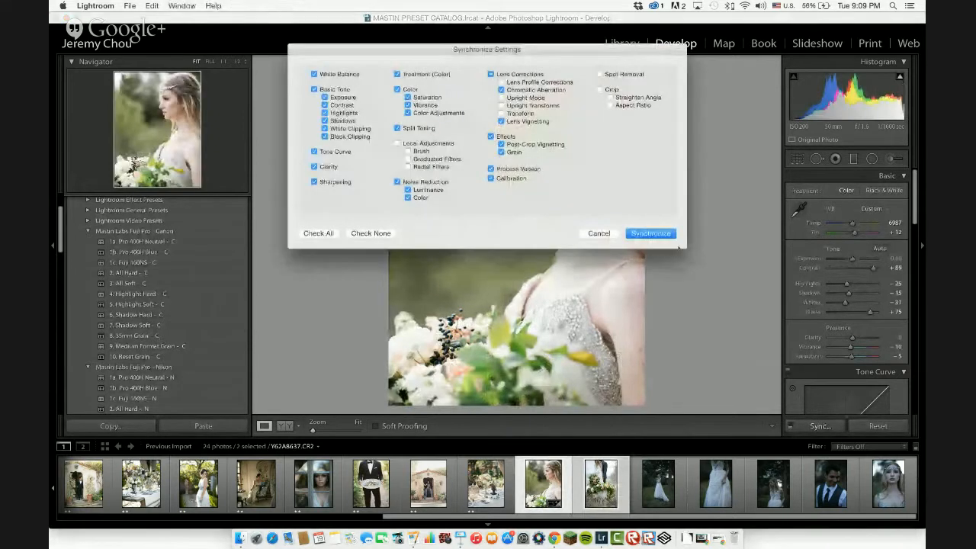
key(Return)
click(658, 483)
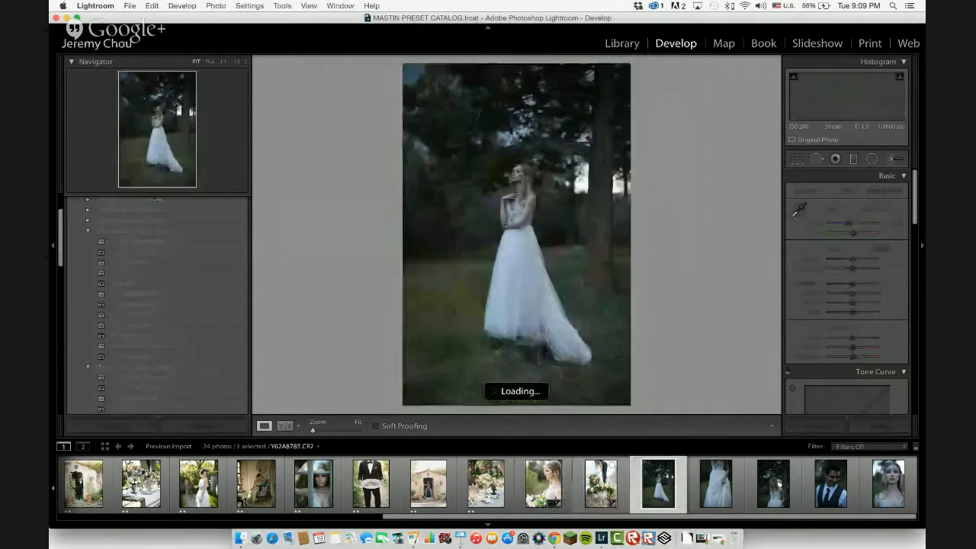
Crop the couple's photo to a 4 x 3 aspect ratio, keeping its upper edge and trimming the grass below.
click(610, 482)
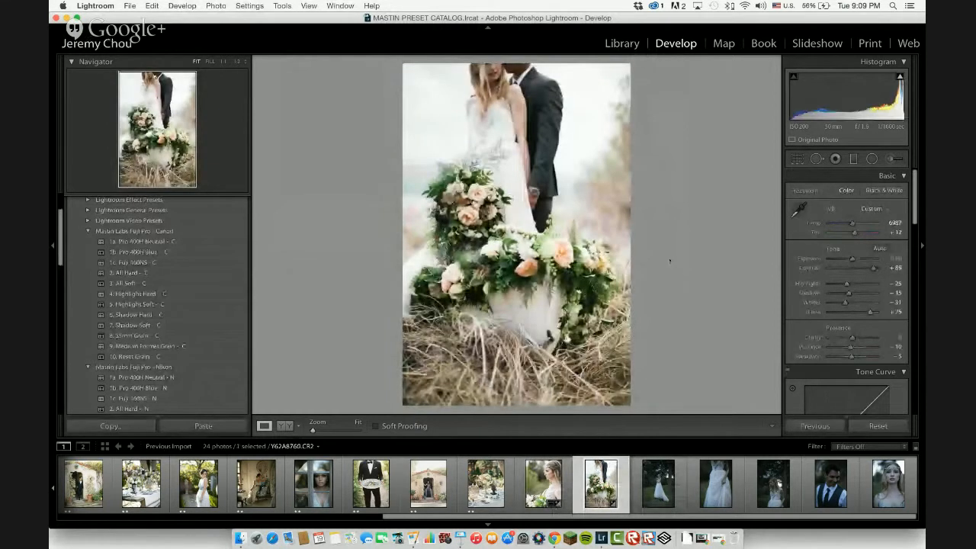
key(r)
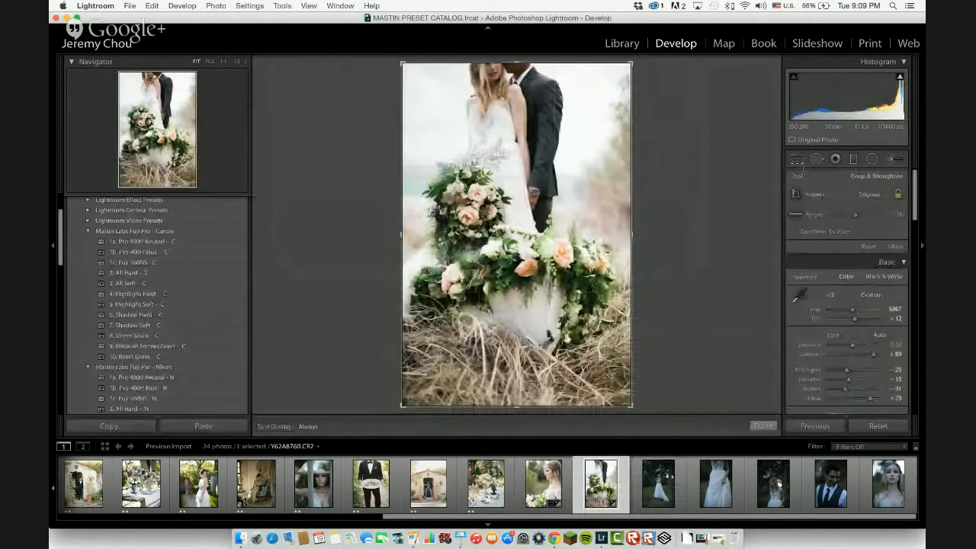
click(869, 194)
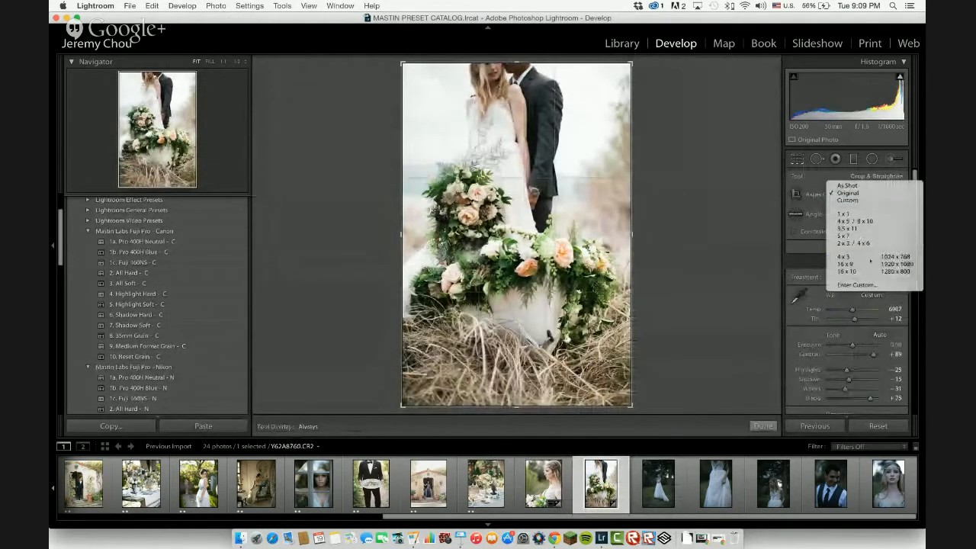
click(847, 257)
drag(576, 284, 576, 304)
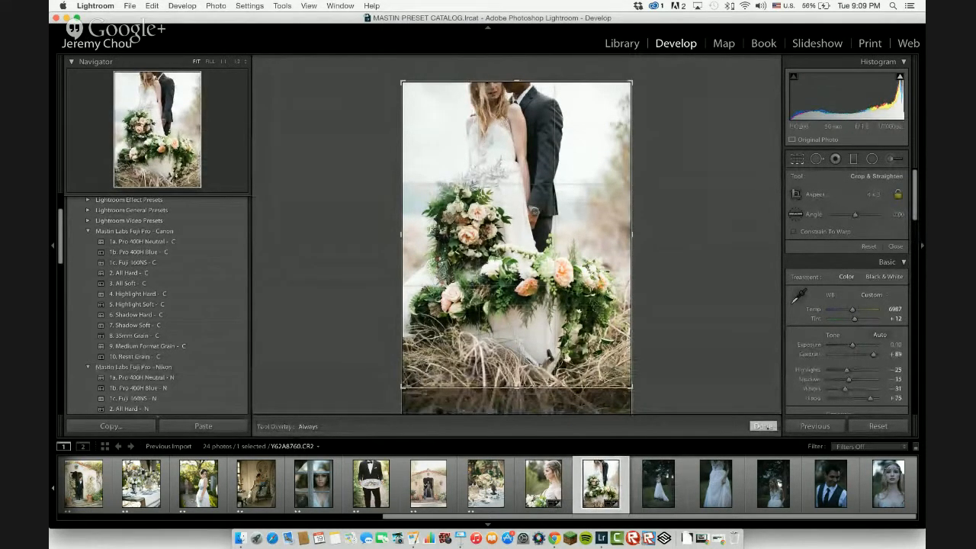
click(763, 426)
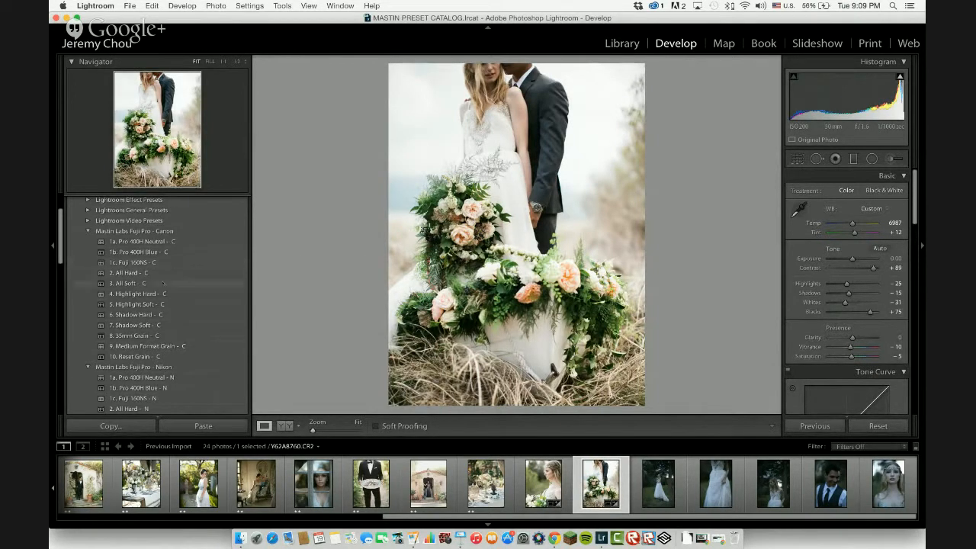
Apply the Canon All Soft and Medium Format Grain presets to the couple's photo, with temperature 6761 and tint +17.
click(125, 283)
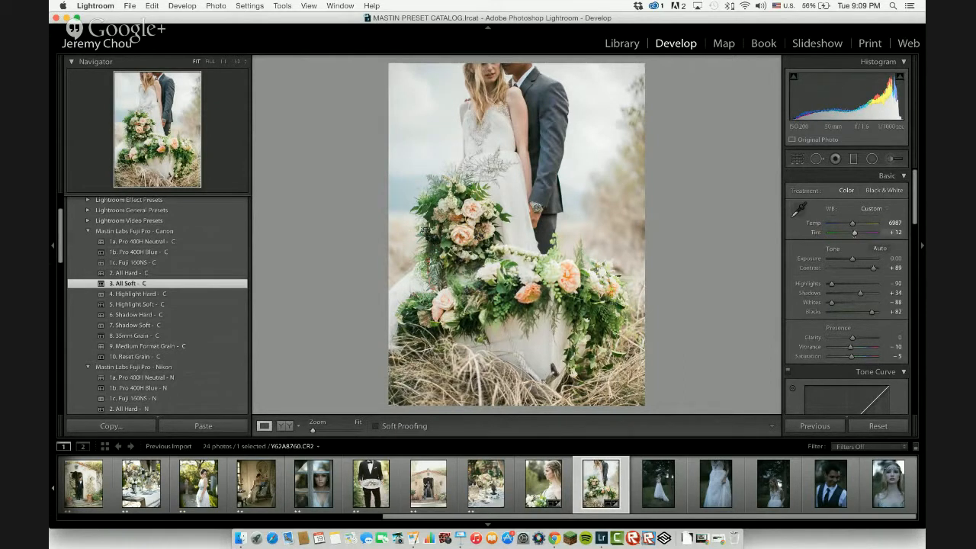
drag(854, 233, 851, 223)
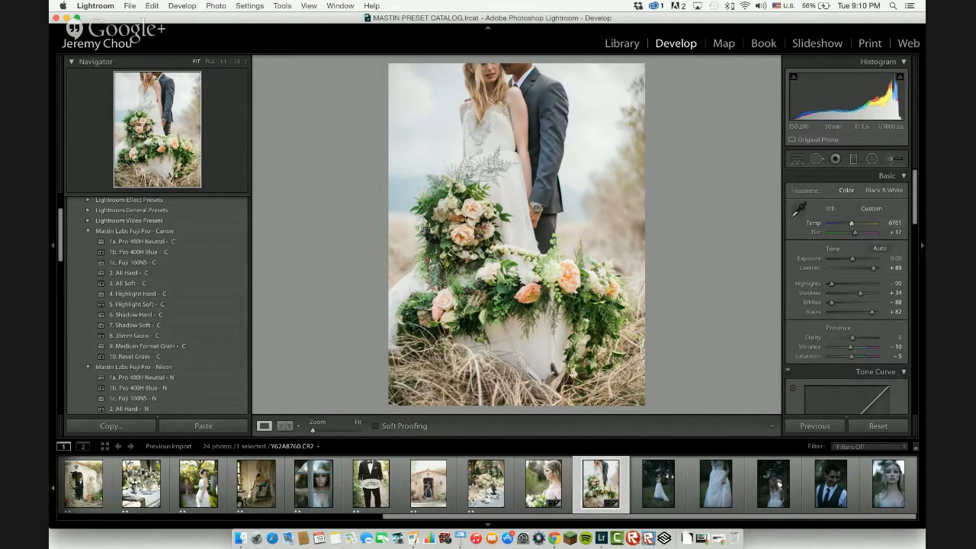
click(176, 346)
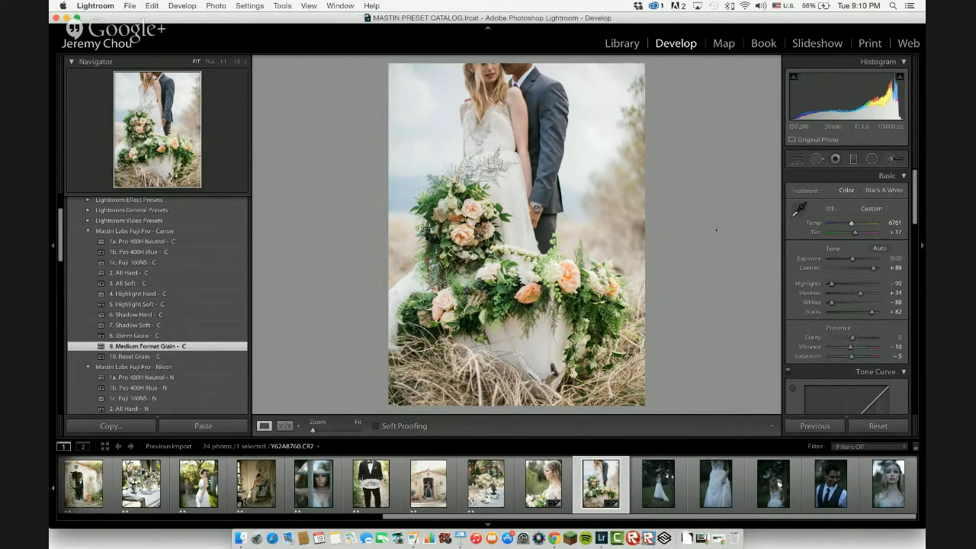
Compare the couple's photo before and after side by side at a larger size, and return to the single view.
key(y)
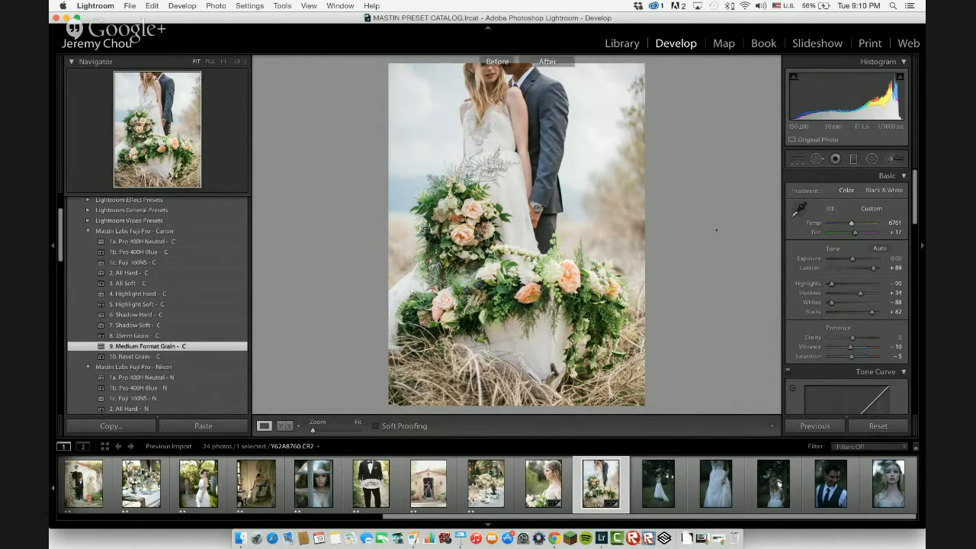
key(Tab)
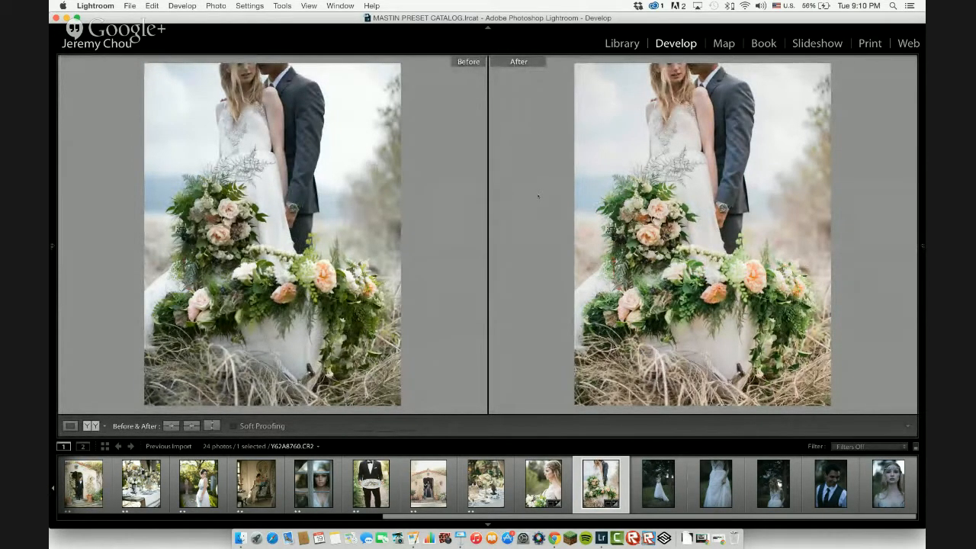
key(Tab)
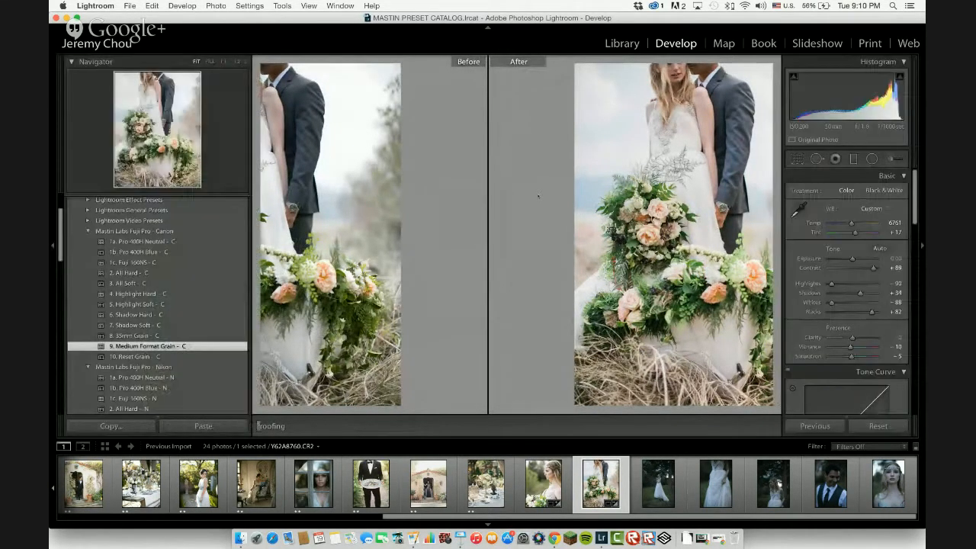
key(y)
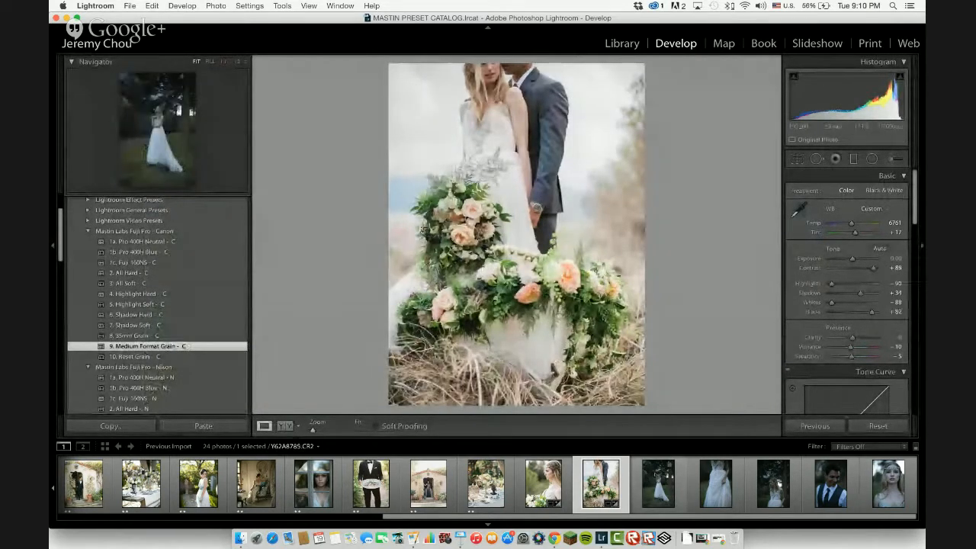
Crop the dark full-length photo of the bride under the trees to a 4 x 3 aspect ratio.
click(658, 483)
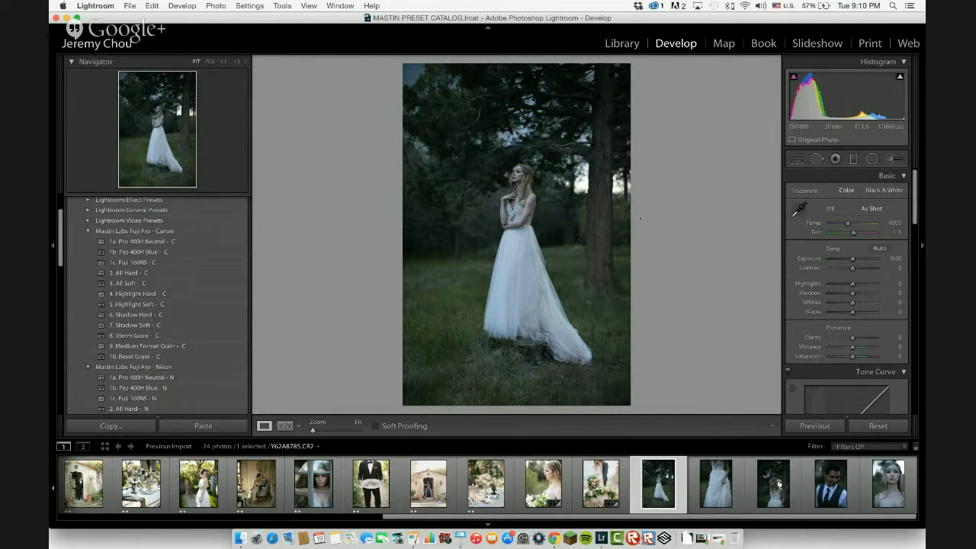
click(798, 160)
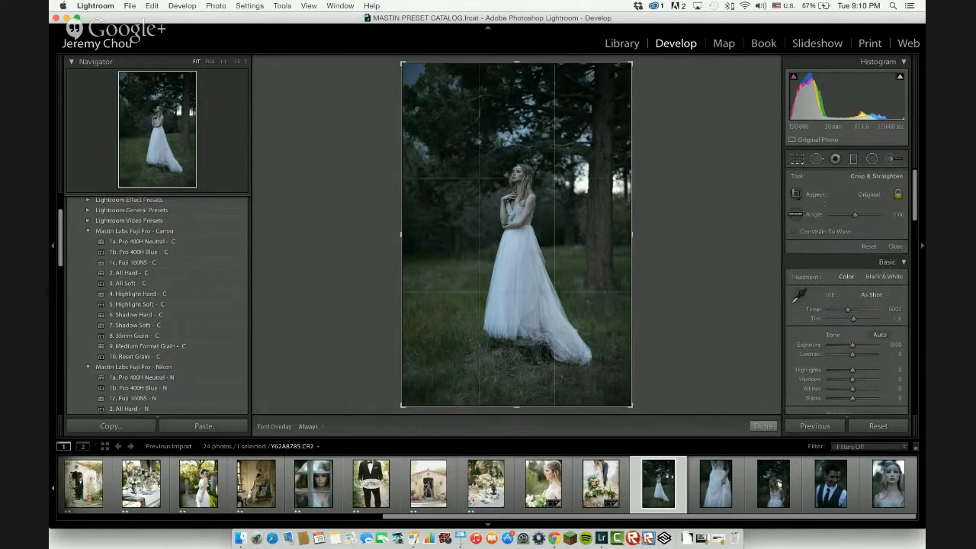
click(869, 194)
click(869, 257)
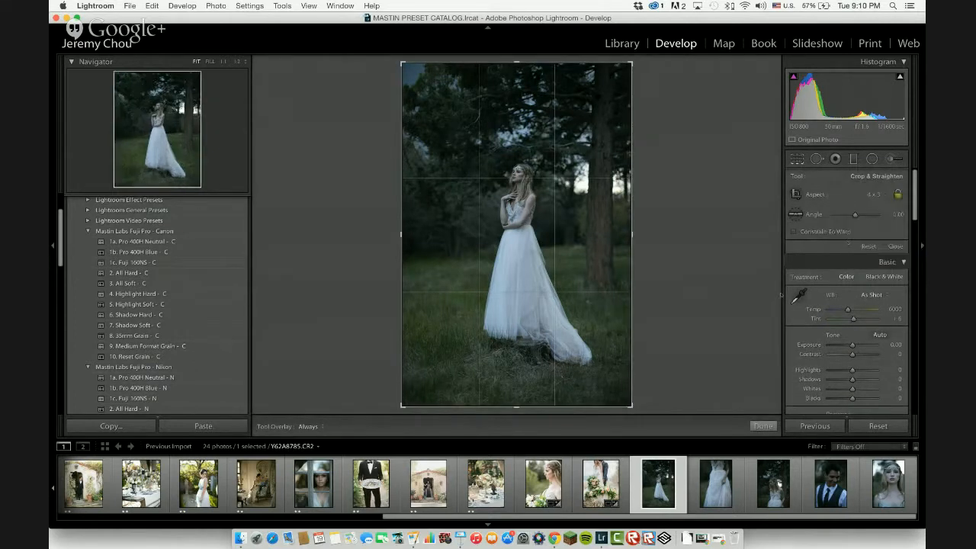
click(763, 426)
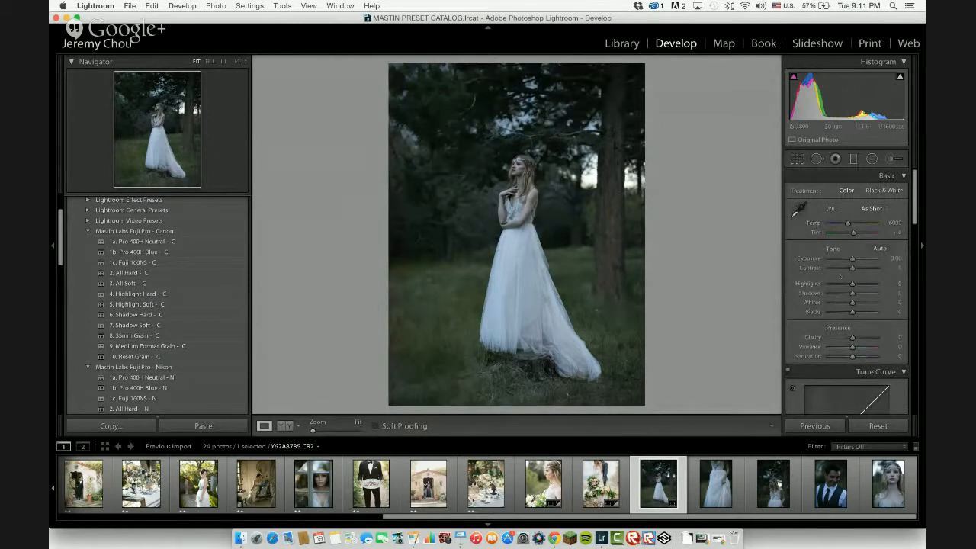
Set the full-length photo's exposure to +0.55, temperature to 7183 and tint to +14, comparing it with the original side by side.
drag(852, 259, 855, 259)
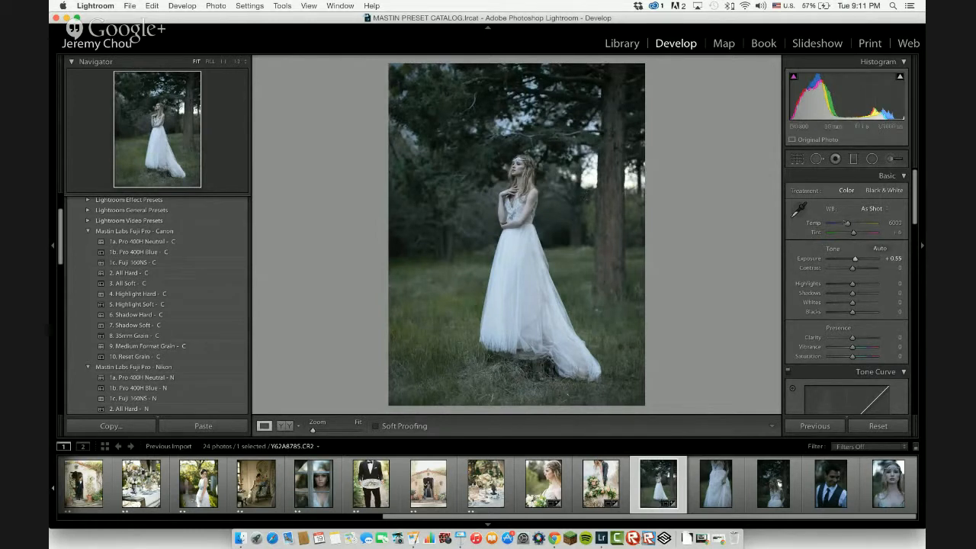
drag(848, 223, 853, 223)
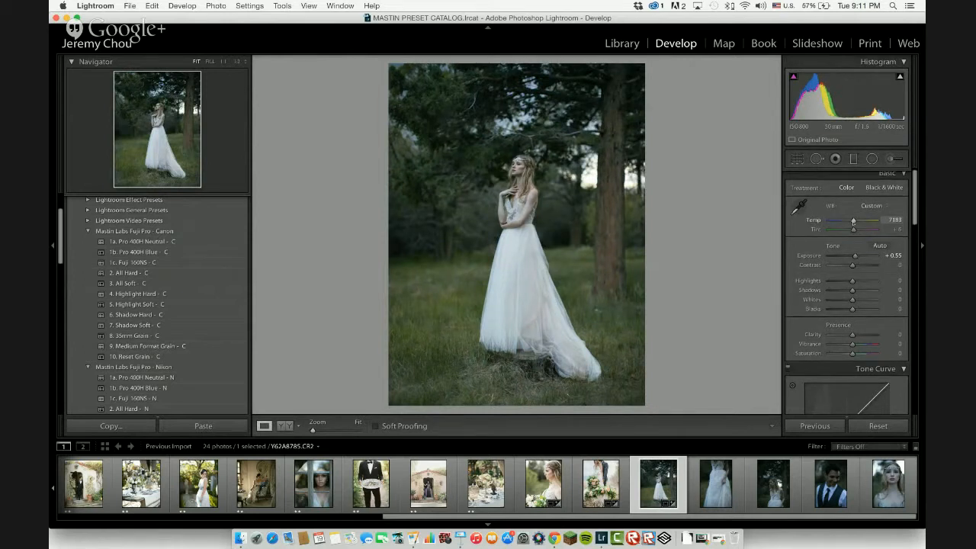
key(y)
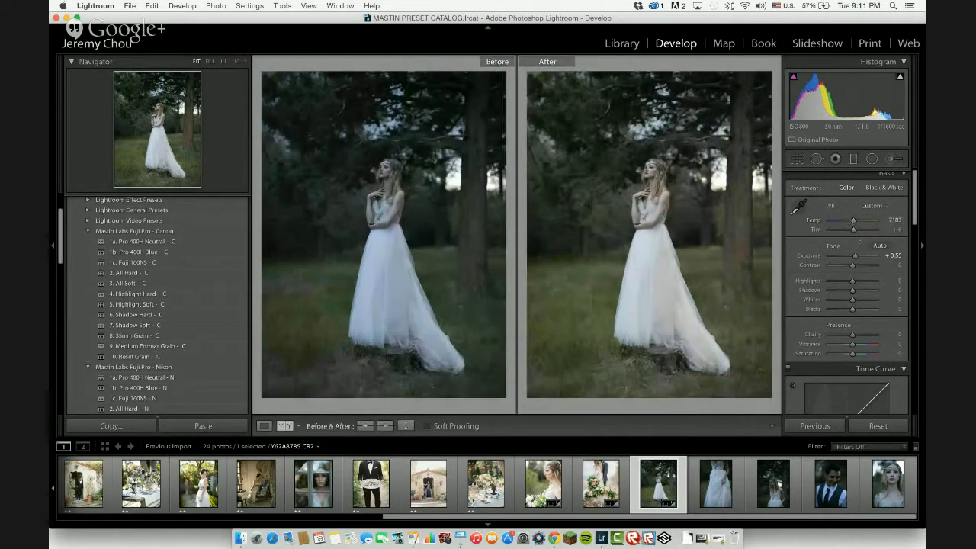
drag(853, 229, 855, 230)
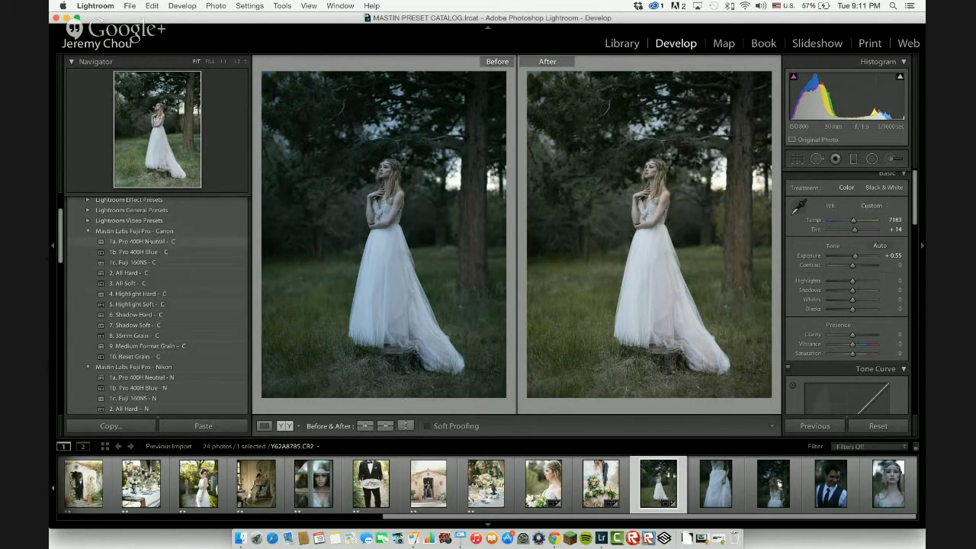
Apply the Canon Pro 400H Neutral, All Hard and Medium Format Grain presets, trying Highlight Soft before going back to All Hard.
click(141, 241)
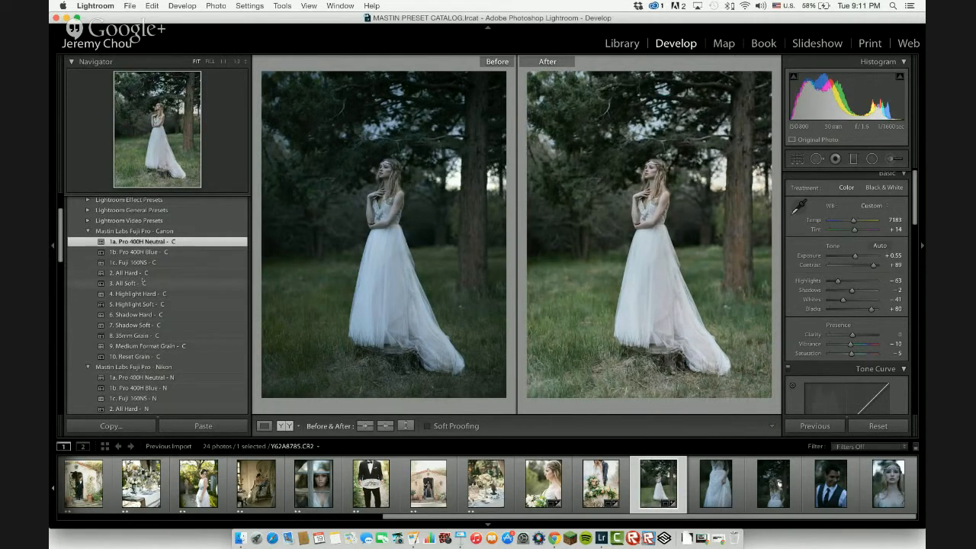
click(141, 272)
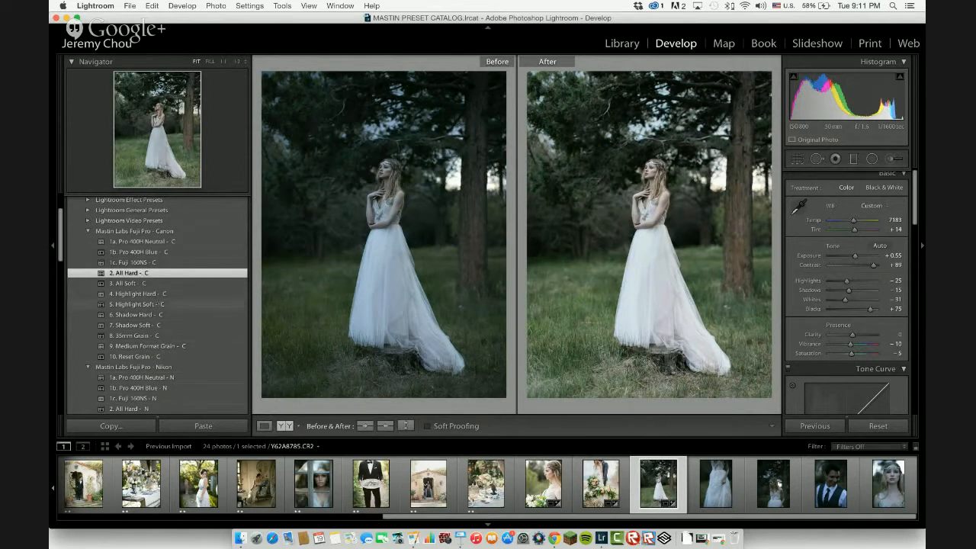
click(139, 304)
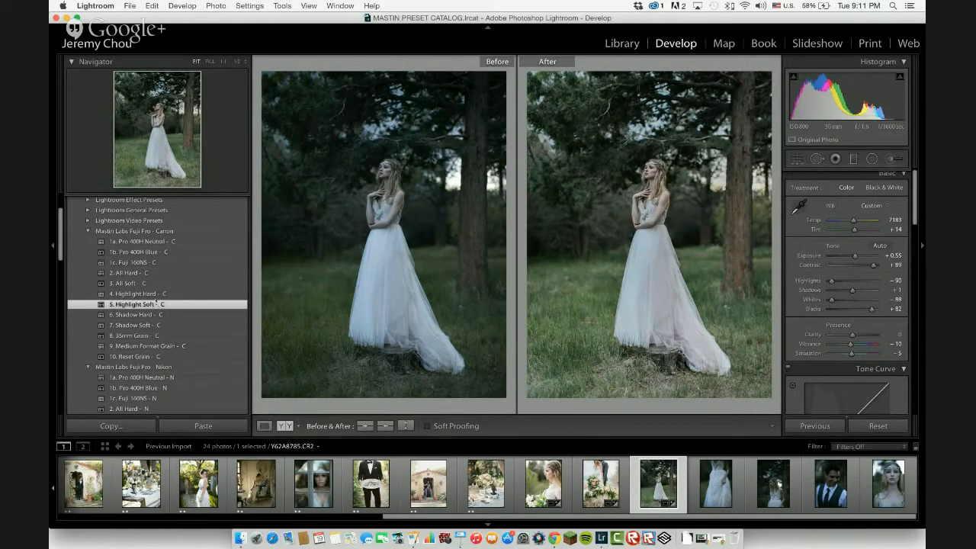
click(142, 274)
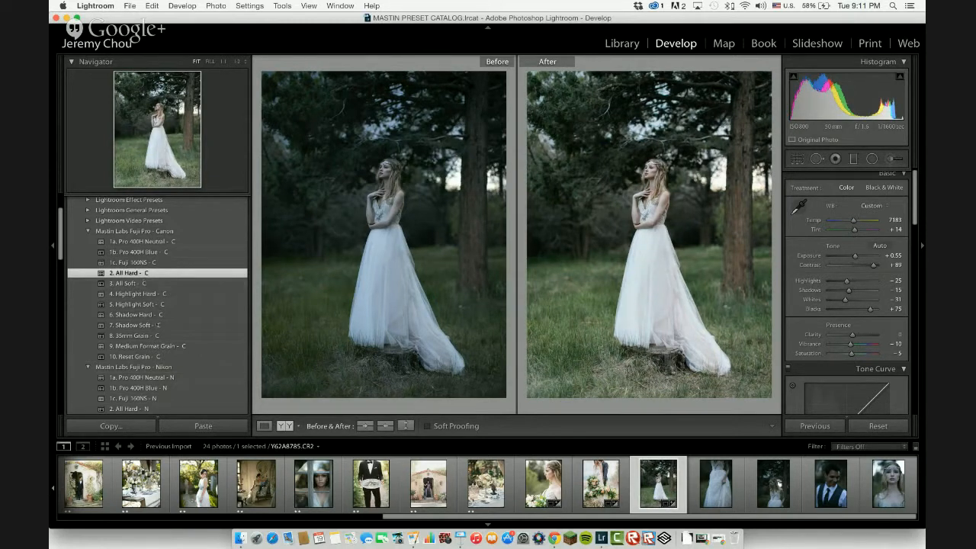
click(161, 347)
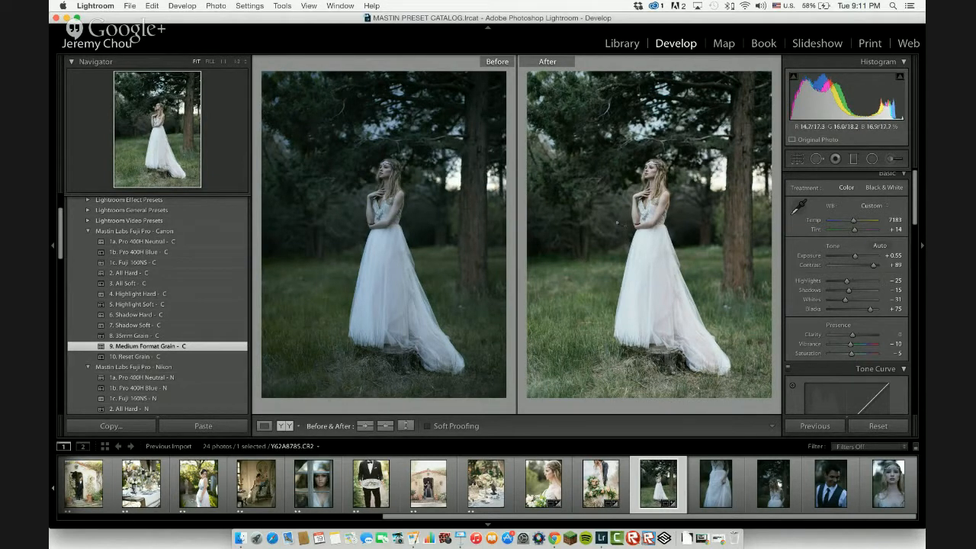
Inspect the bride up close in the single view and set the temperature to 7837 and the exposure to +0.70.
key(y)
click(531, 184)
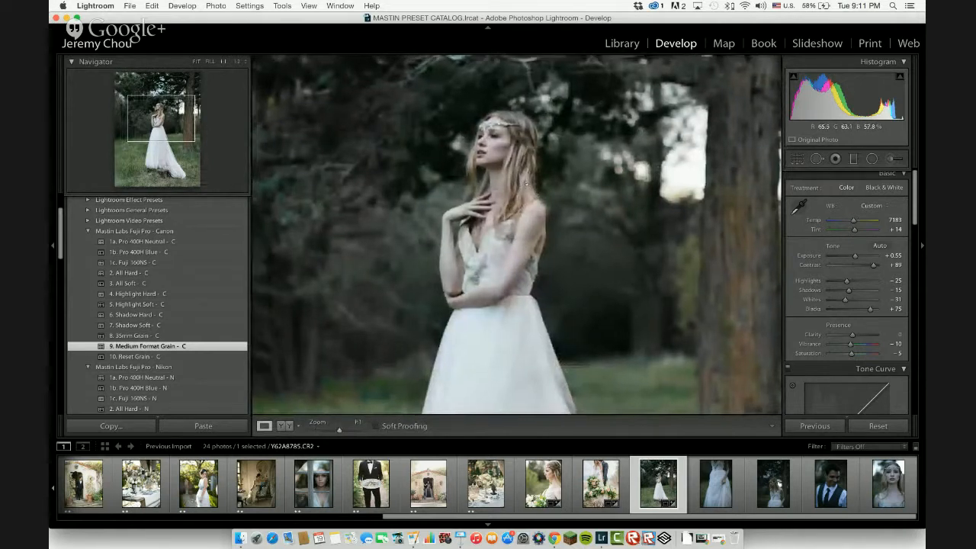
drag(853, 220, 856, 220)
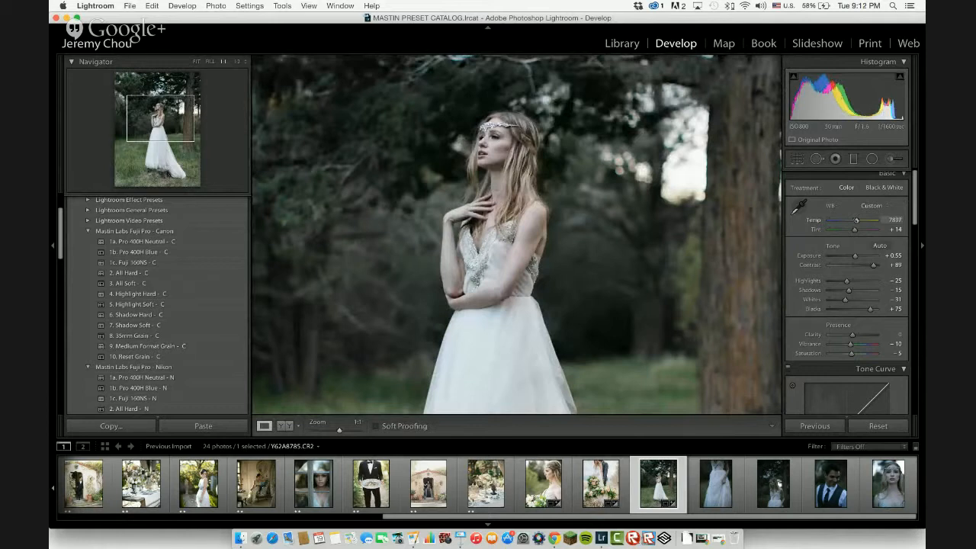
drag(855, 256, 856, 256)
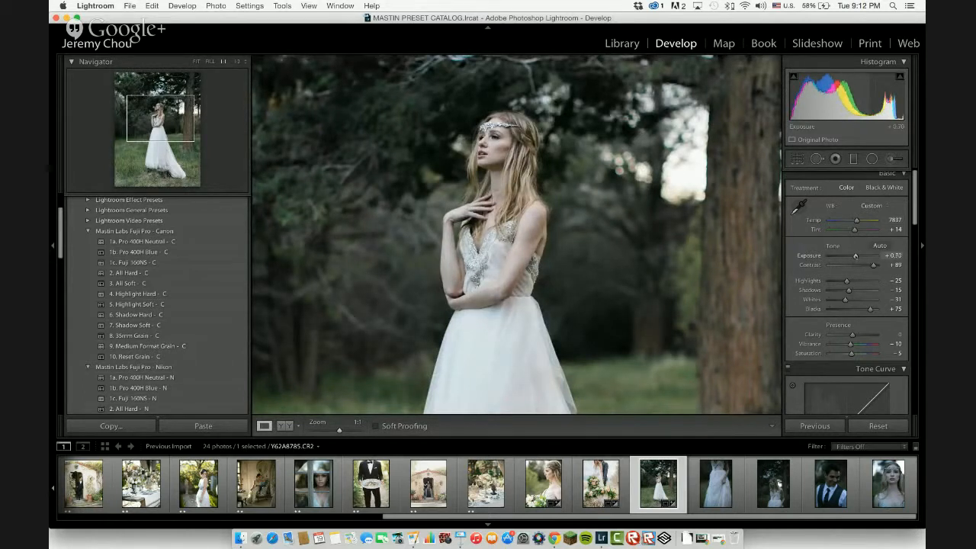
click(571, 186)
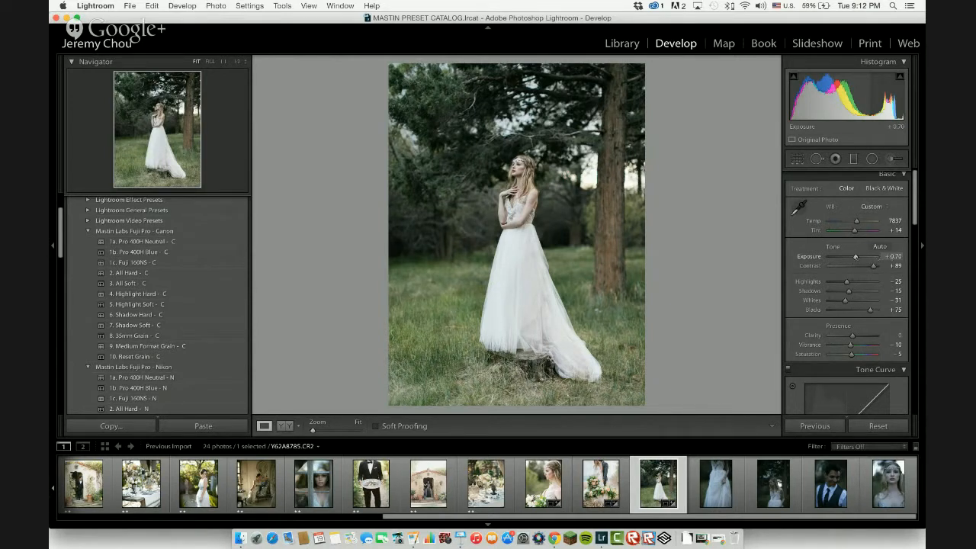
Try brighter exposures of +1.70 and +1.60 on the full-length bride photo before setting the exposure to +0.75.
drag(867, 257, 860, 257)
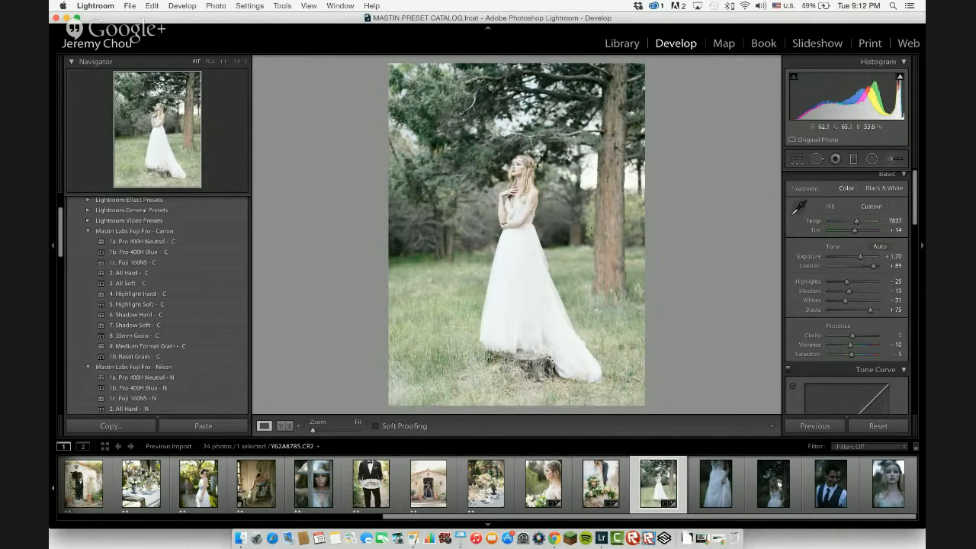
drag(860, 257, 861, 256)
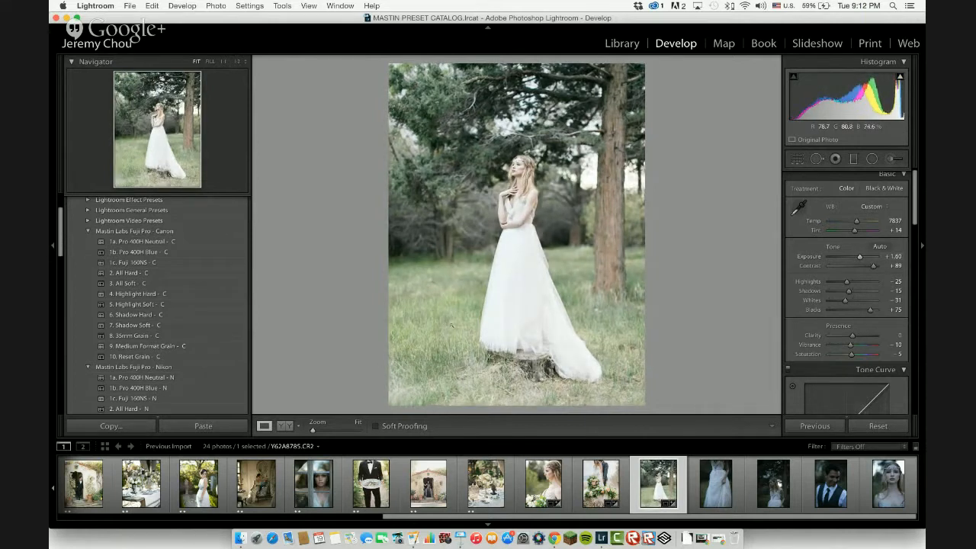
drag(860, 257, 855, 256)
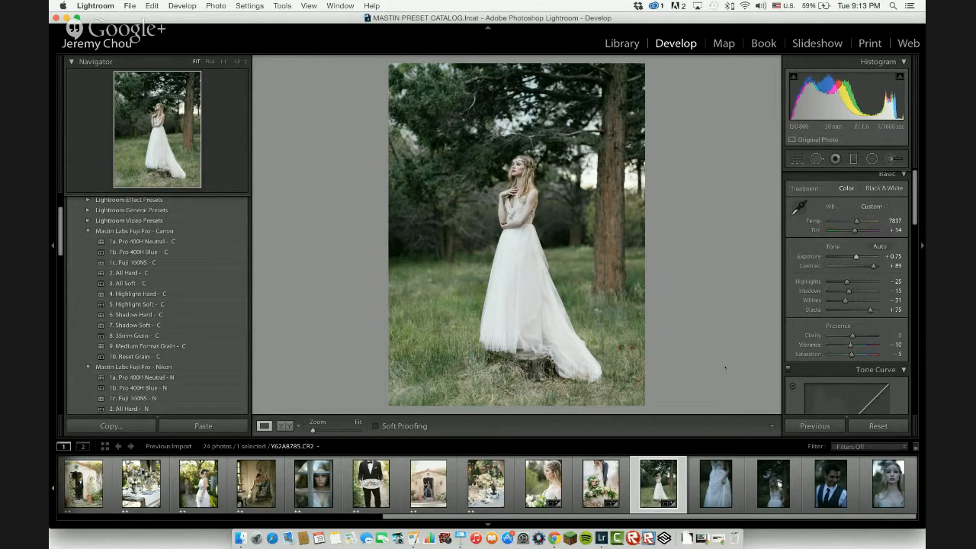
key(ctrl+Up)
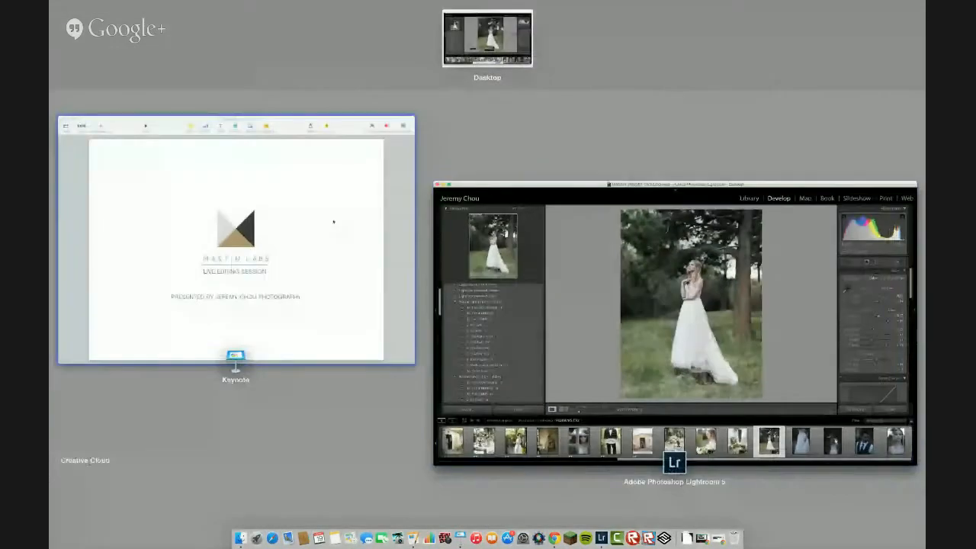
click(661, 397)
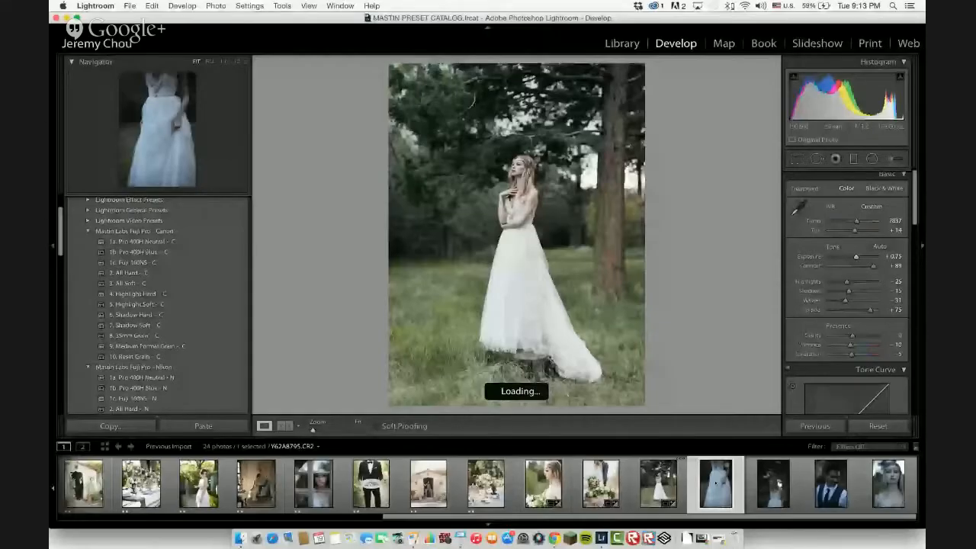
Synchronize the full-length photo's develop settings, excluding crop, spot removal and local adjustments, to the four photos that follow it.
key(Right)
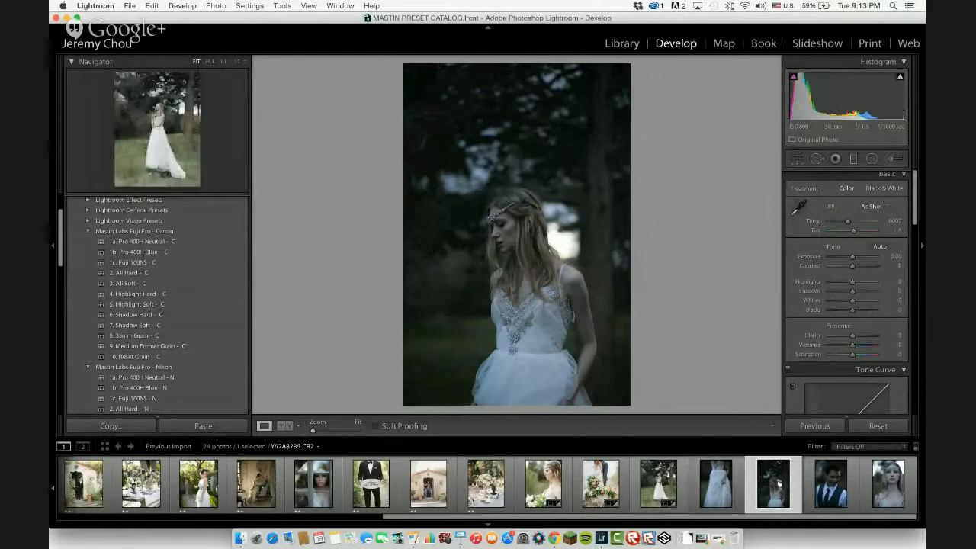
click(658, 484)
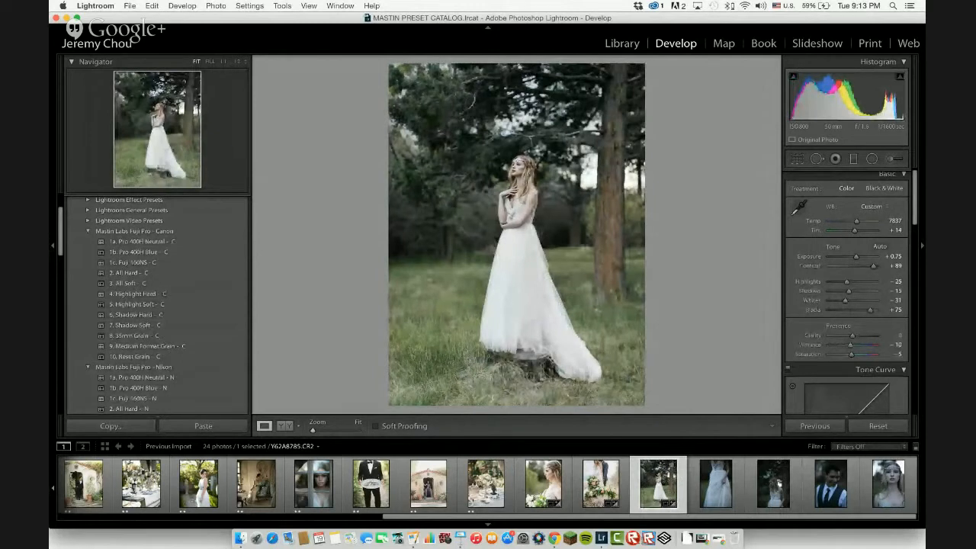
shift+click(888, 483)
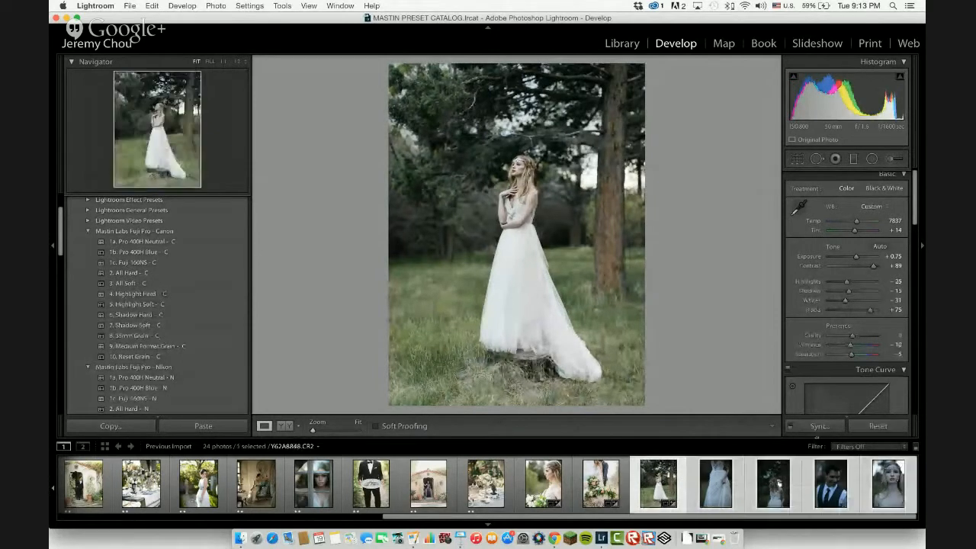
click(816, 426)
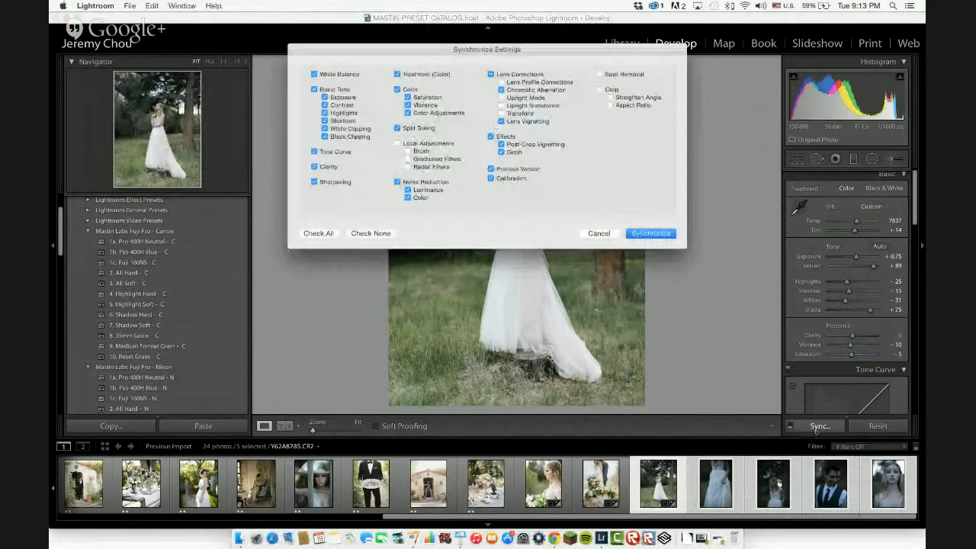
key(Return)
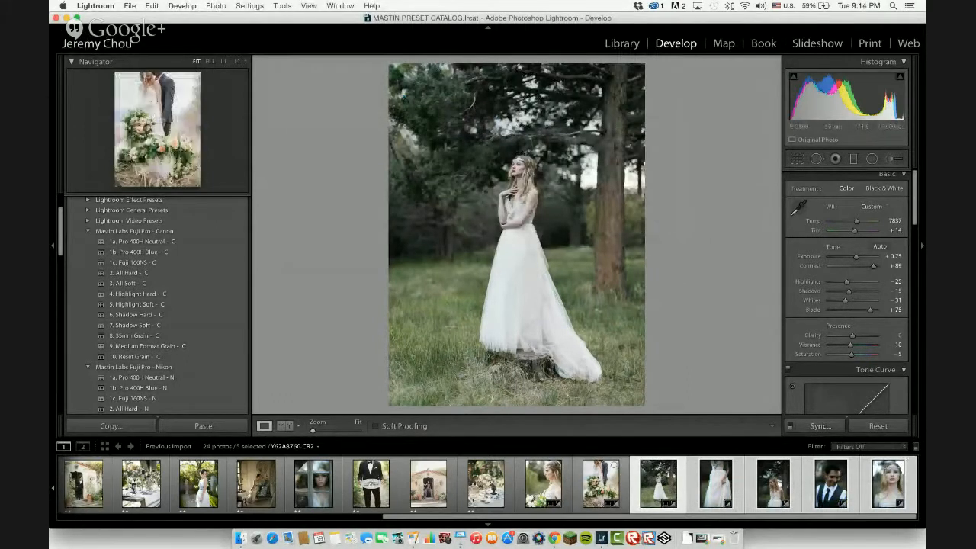
Review the synced dress photo and set the dark half-length bride portrait's exposure to +0.95 and temperature to 8163.
click(715, 483)
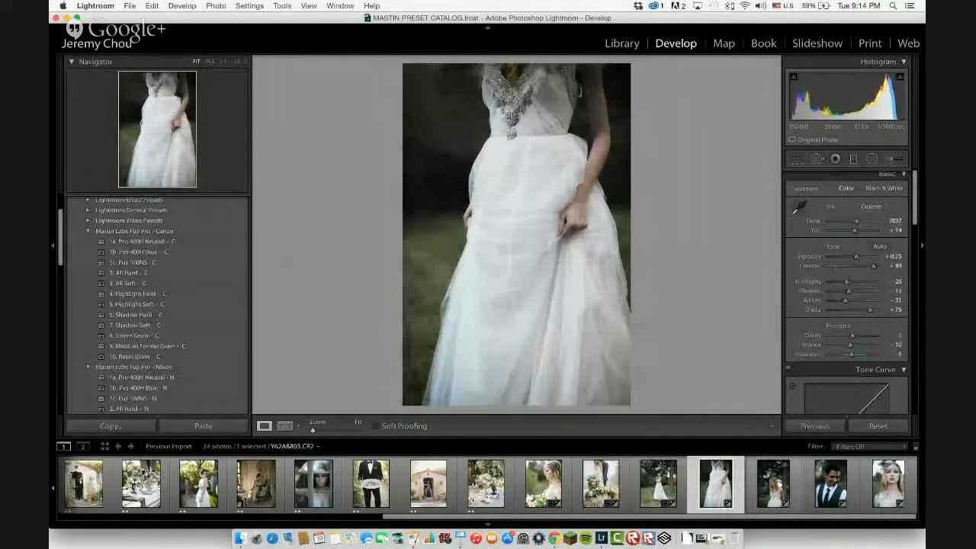
click(773, 483)
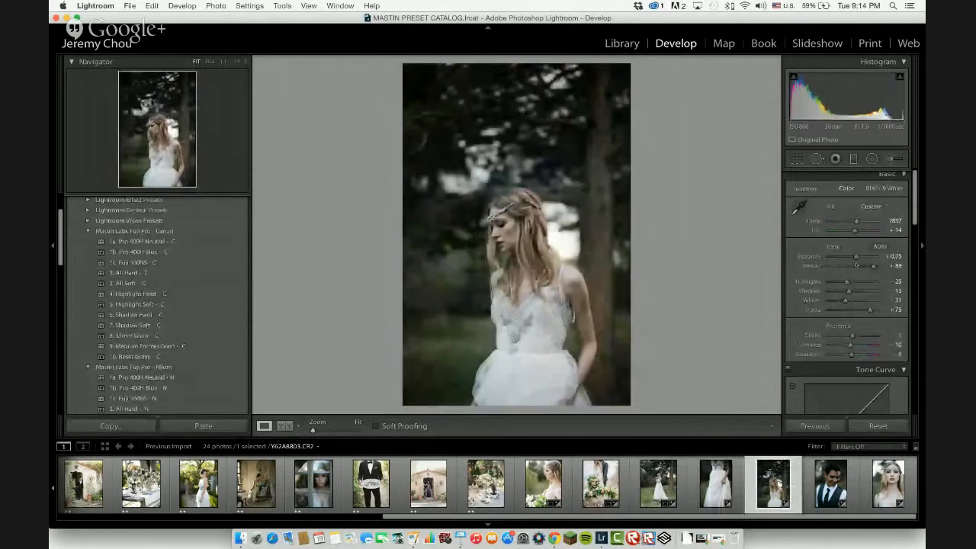
drag(855, 257, 858, 257)
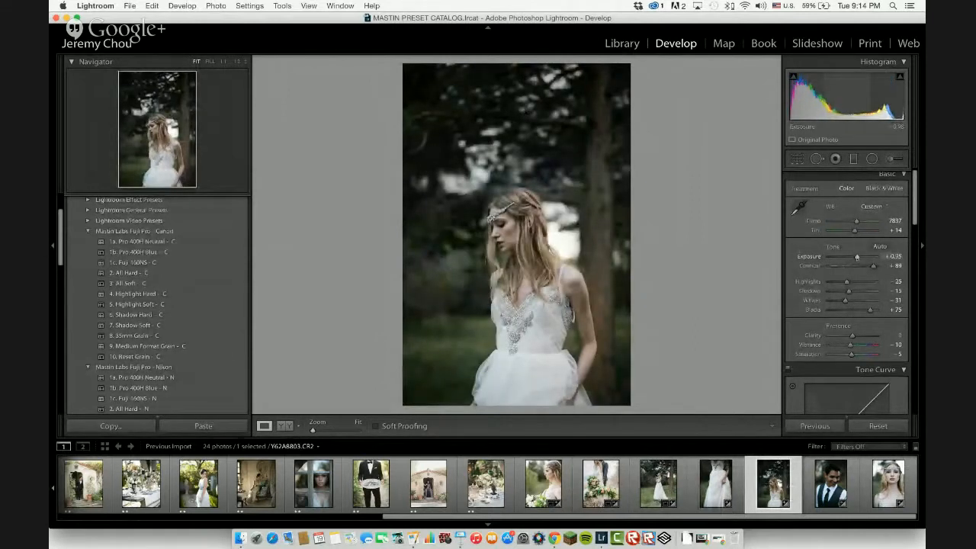
drag(857, 221, 858, 222)
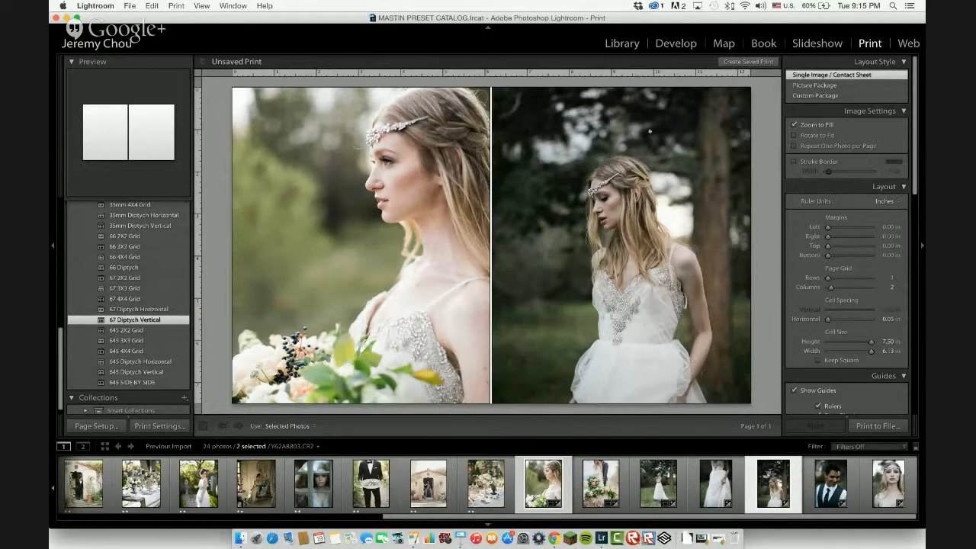
Return to the Develop module and apply the Ilford BW Canon preset Pan F Medium Format to the half-length bride portrait.
click(676, 43)
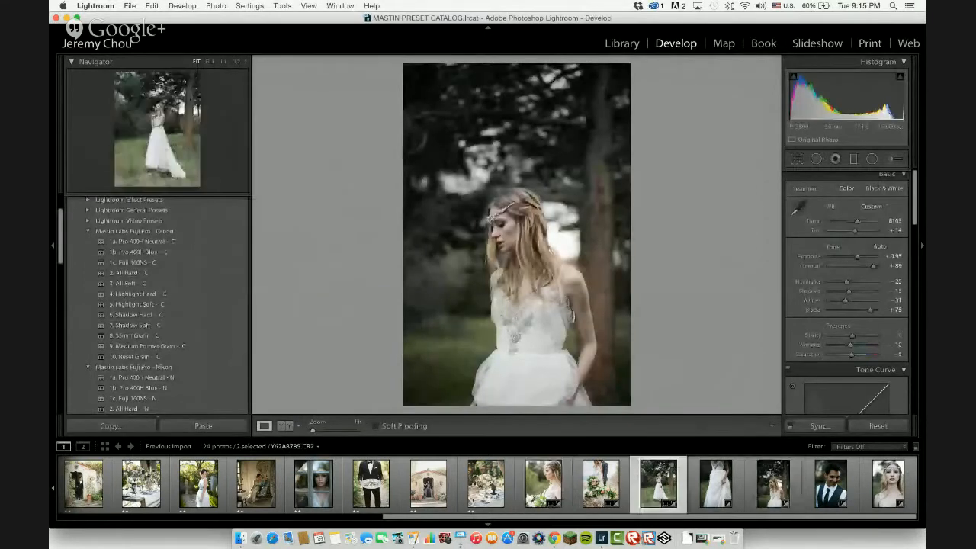
click(789, 485)
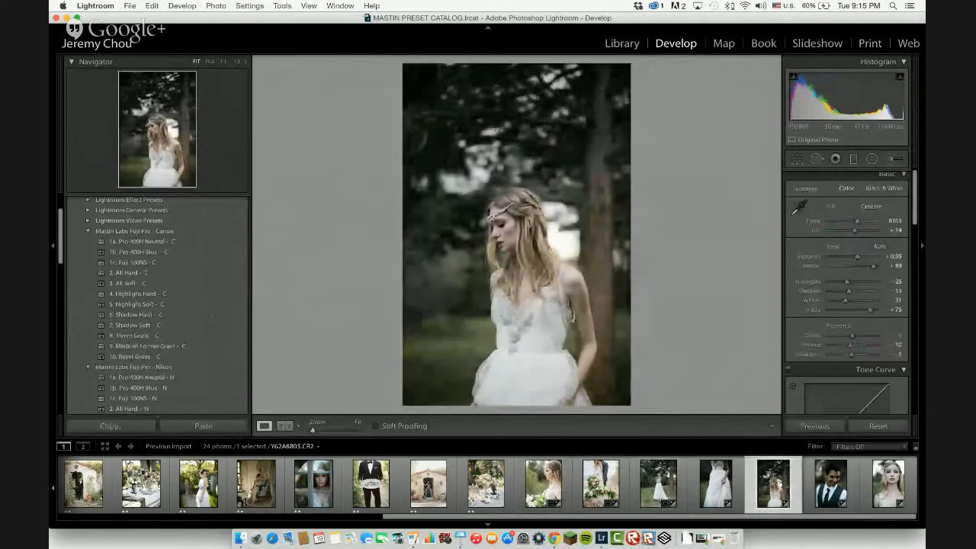
scroll(157, 305, down, 10)
scroll(174, 313, down, 1)
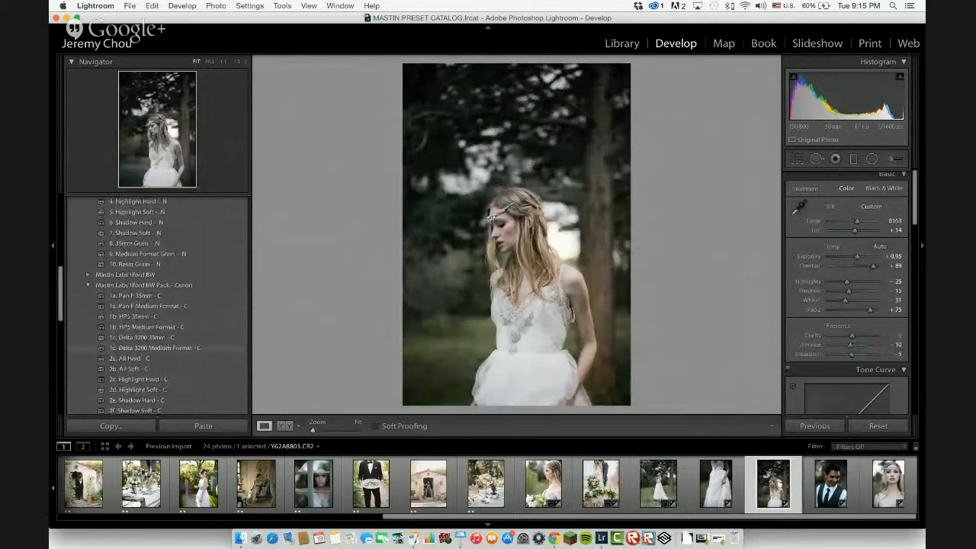
scroll(168, 348, down, 1)
click(169, 305)
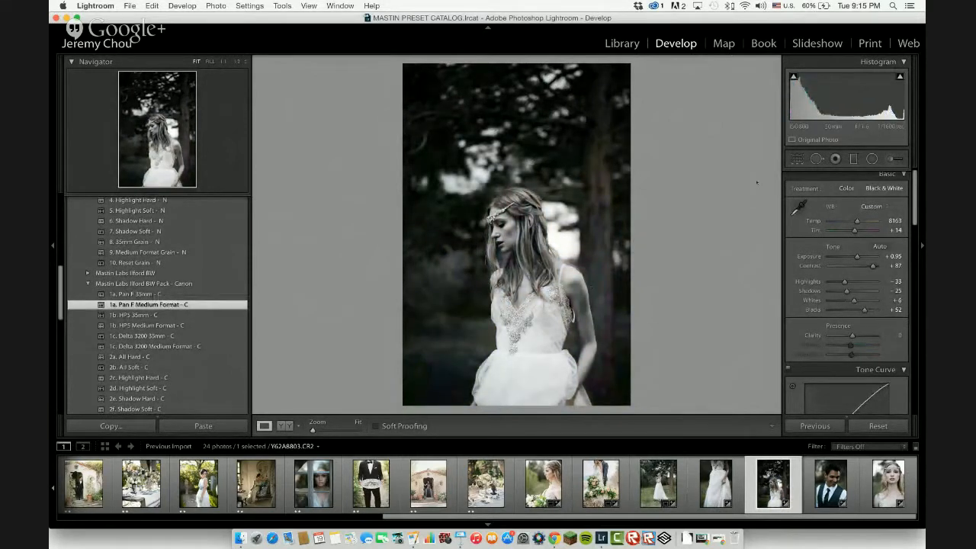
Crop the black-and-white portrait to a 4 x 3 aspect ratio, framing the bride more tightly and slightly off-centre.
key(r)
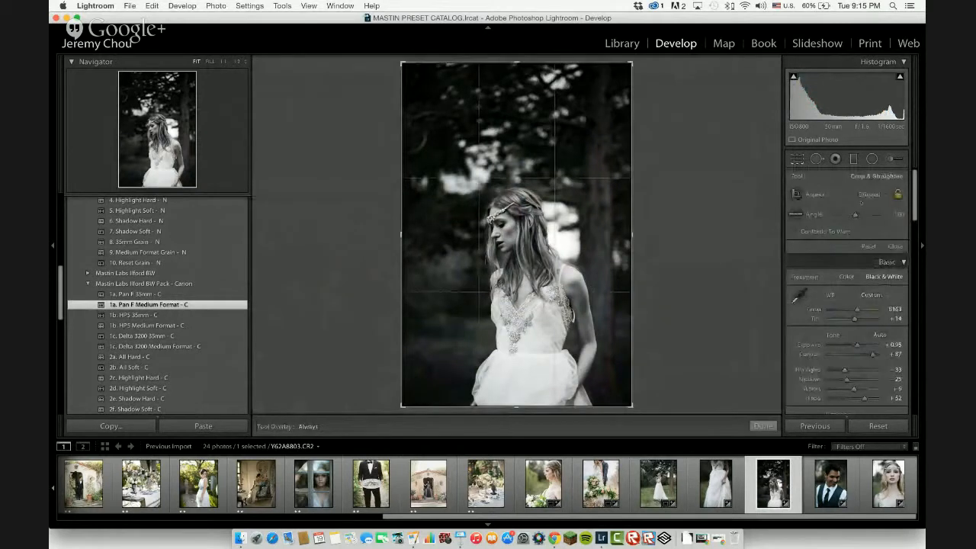
click(877, 194)
click(863, 260)
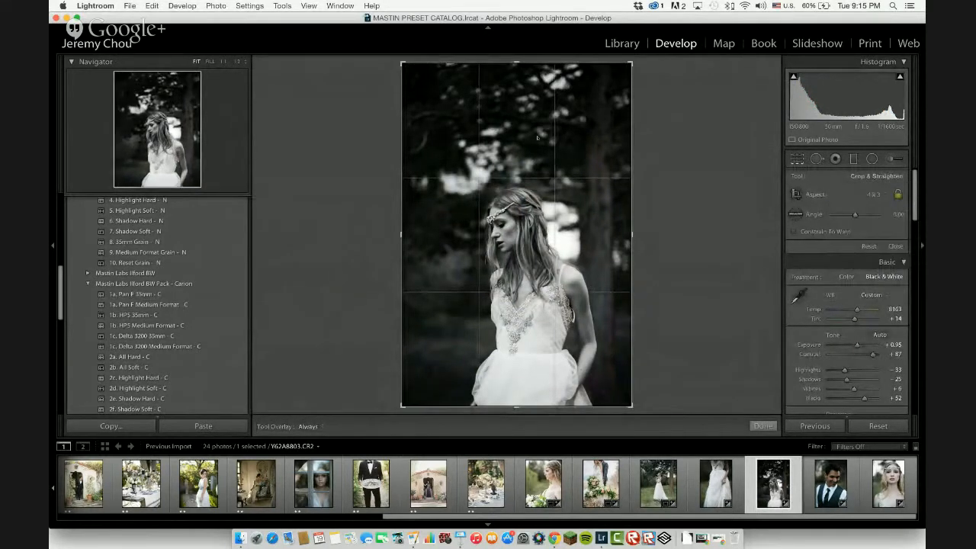
drag(536, 105, 536, 90)
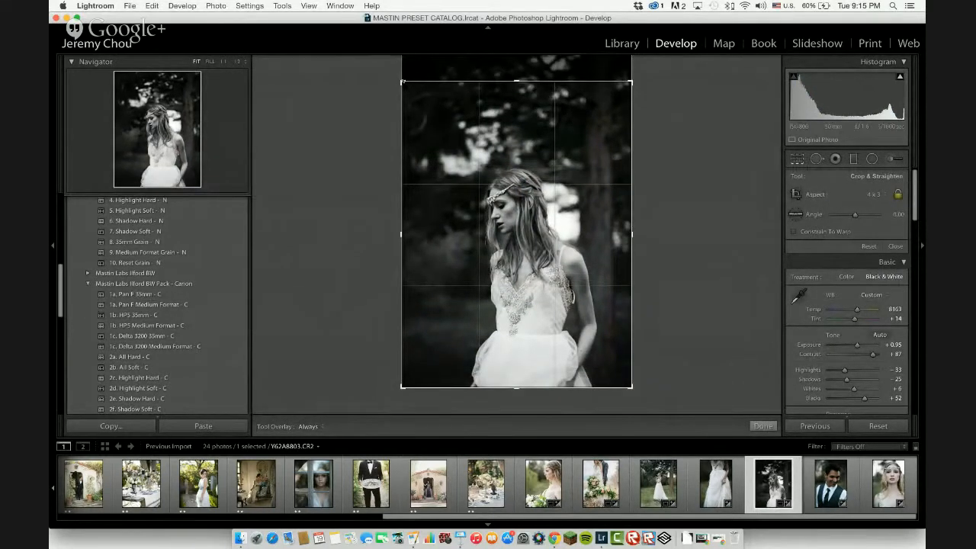
drag(402, 82, 416, 99)
drag(461, 136, 470, 136)
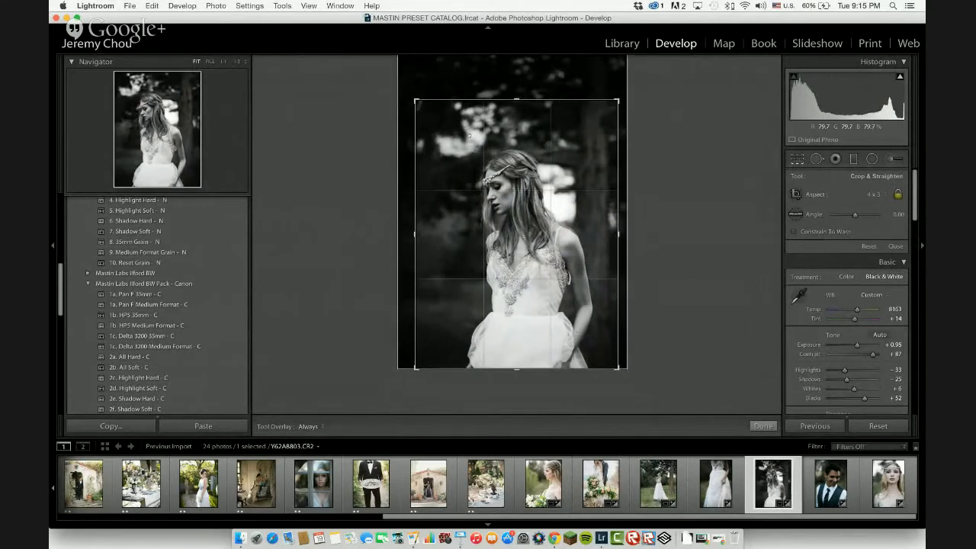
key(Return)
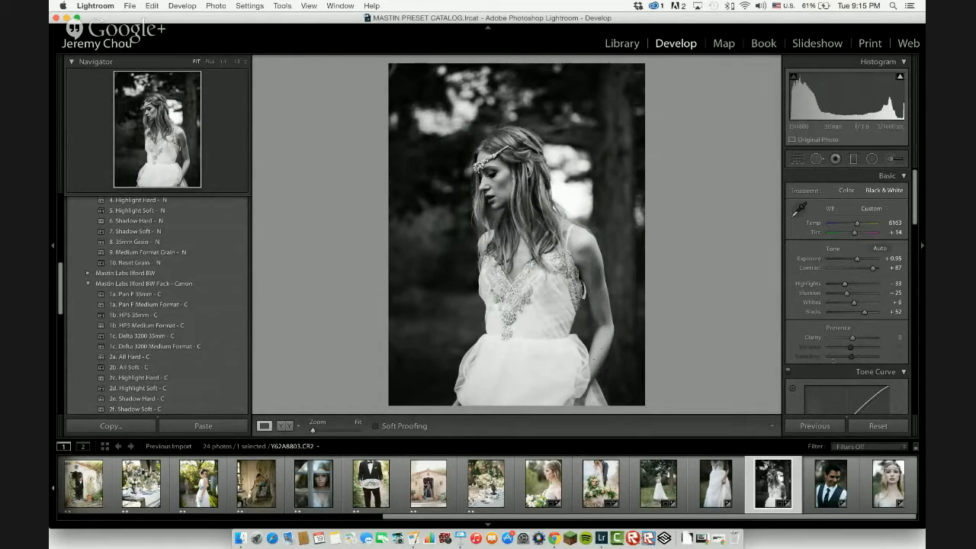
Compare the bride's headpiece close-up with its original side by side and set its temperature to 8826.
click(887, 484)
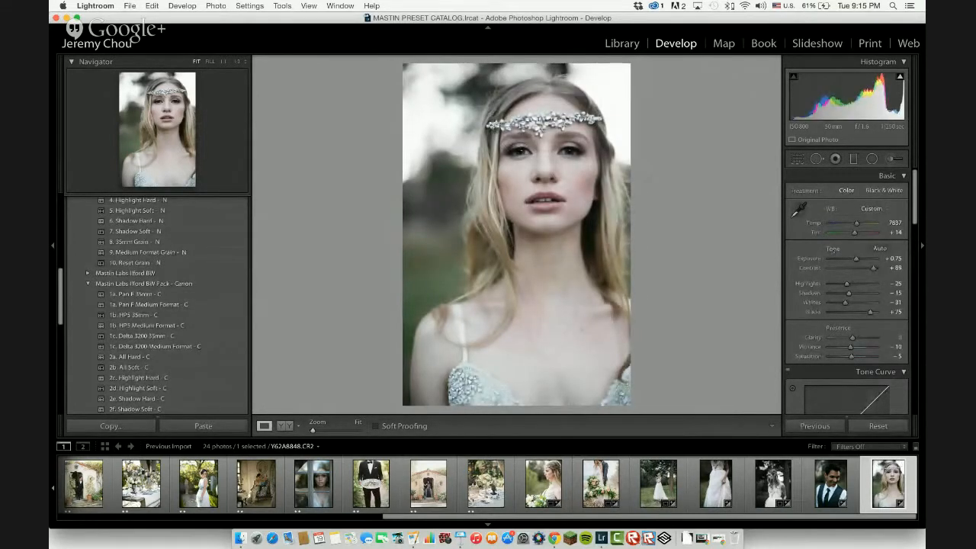
key(y)
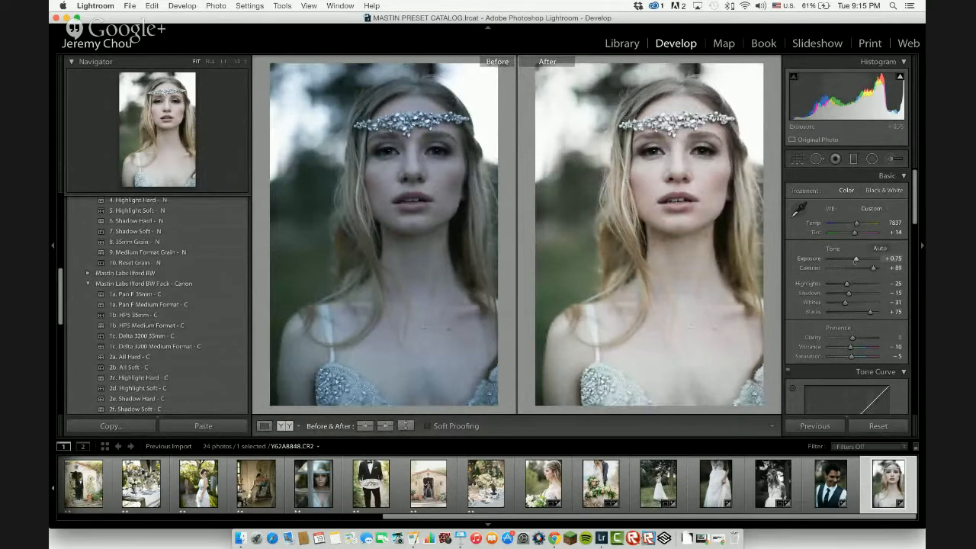
drag(856, 224, 859, 223)
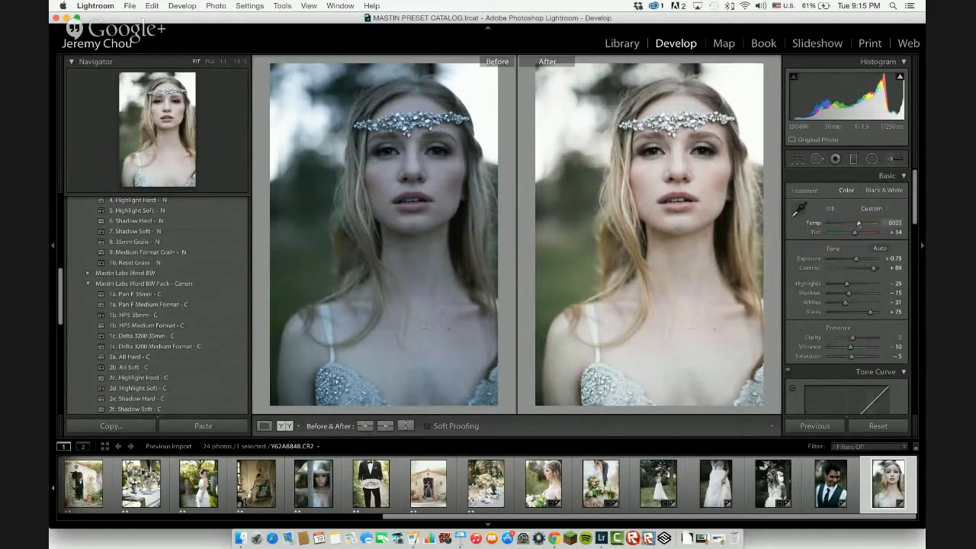
Apply the Fuji Pro Canon presets All Hard and Medium Format Grain to the bride's close-up.
scroll(197, 295, up, 3)
scroll(197, 296, up, 8)
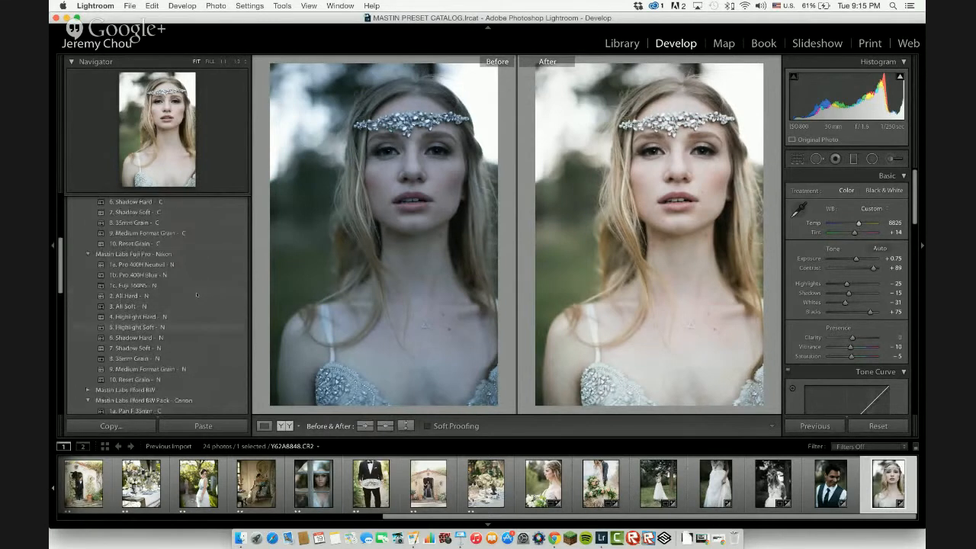
scroll(186, 286, down, 2)
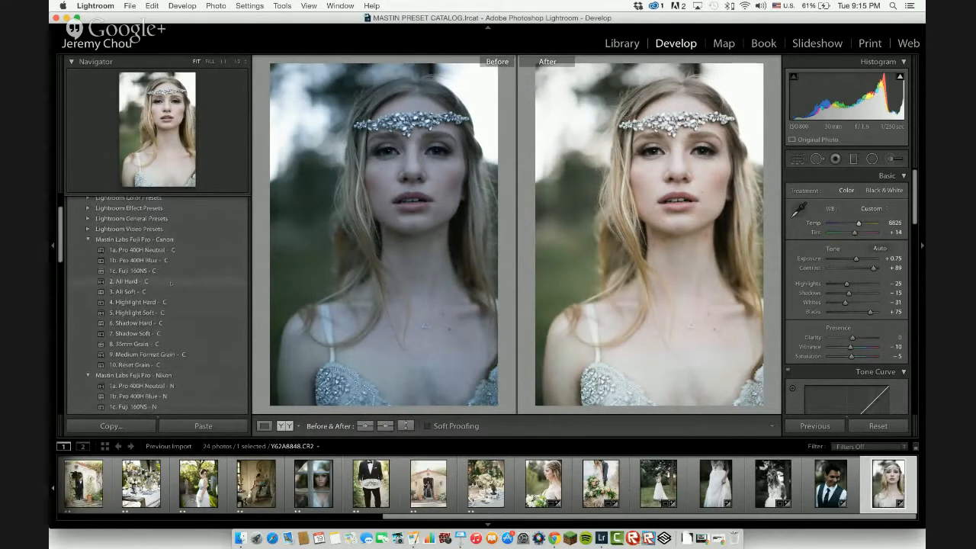
click(169, 282)
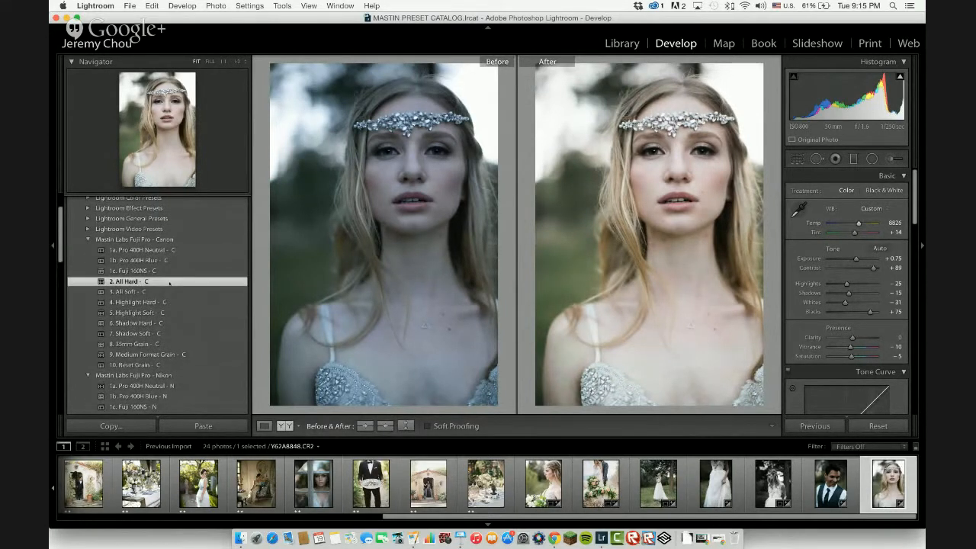
click(164, 355)
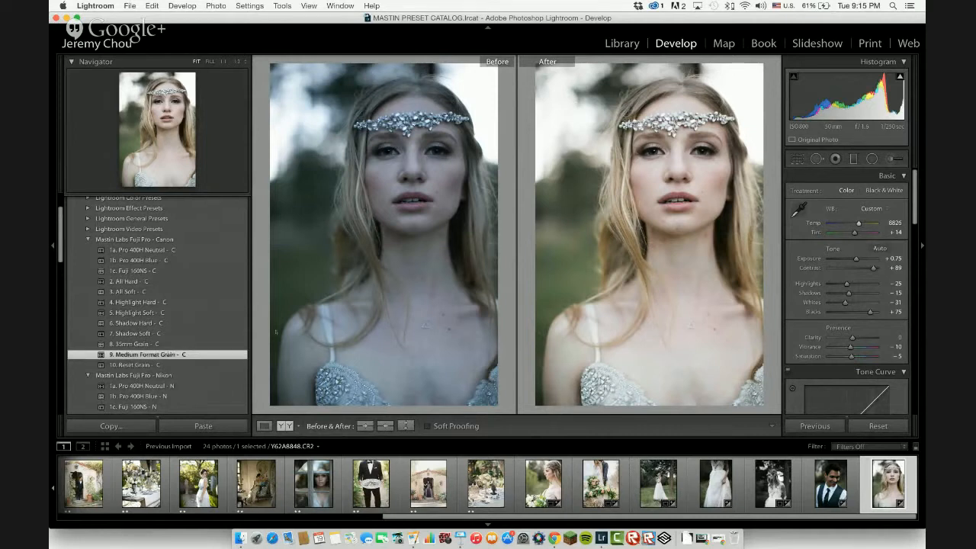
Set the close-up's temperature to 9989 and exposure to +0.85, and leave the before/after comparison.
drag(859, 223, 862, 222)
drag(856, 258, 857, 259)
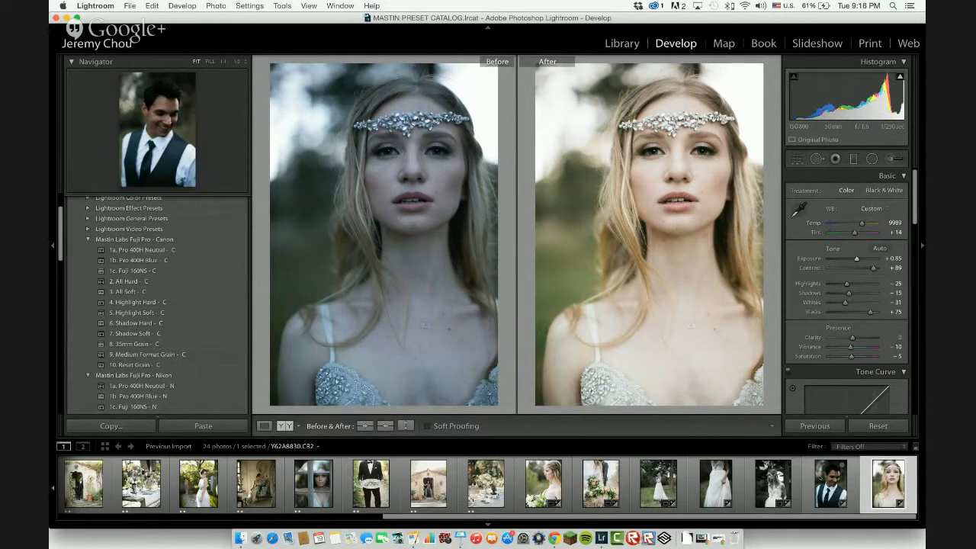
key(y)
Synchronize the bride close-up's develop settings to the groom's portrait.
super+click(830, 484)
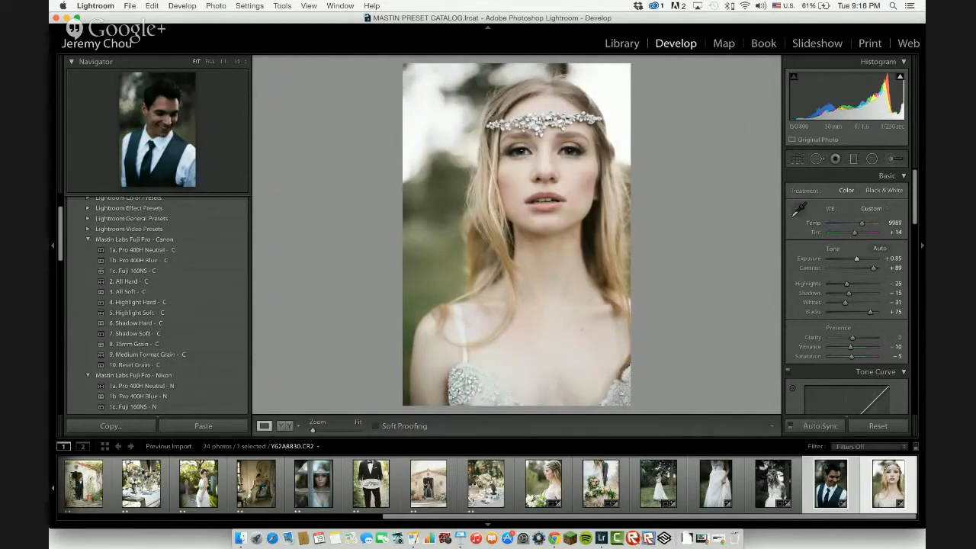
click(821, 426)
click(651, 233)
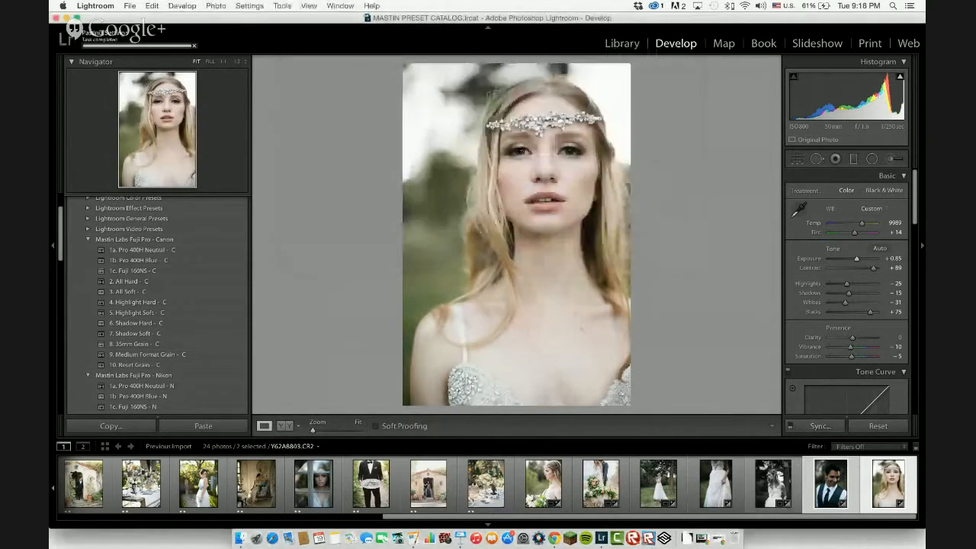
Set the groom portrait's exposure to +1.95, tint to +27 and temperature to 9082 against its original, and apply the Medium Format Grain preset.
click(773, 483)
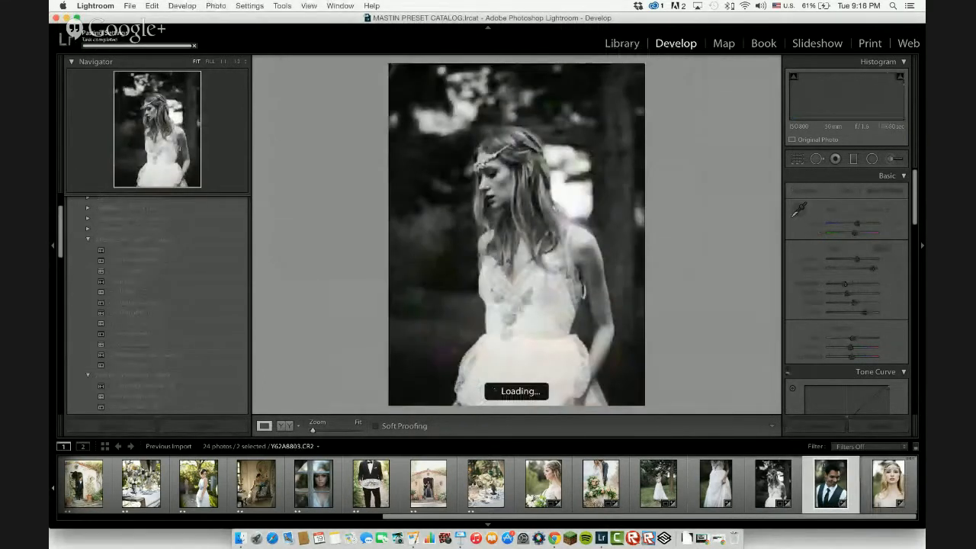
key(y)
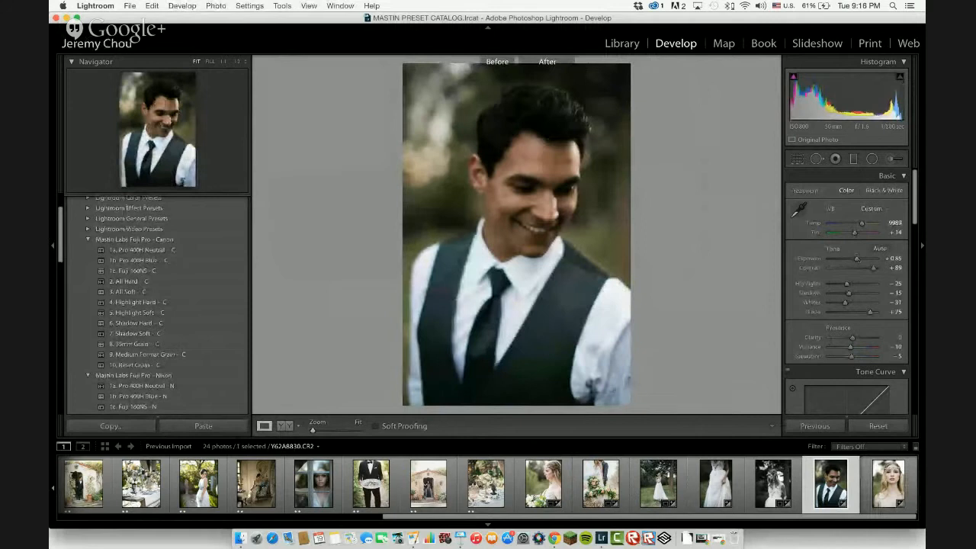
drag(857, 258, 861, 259)
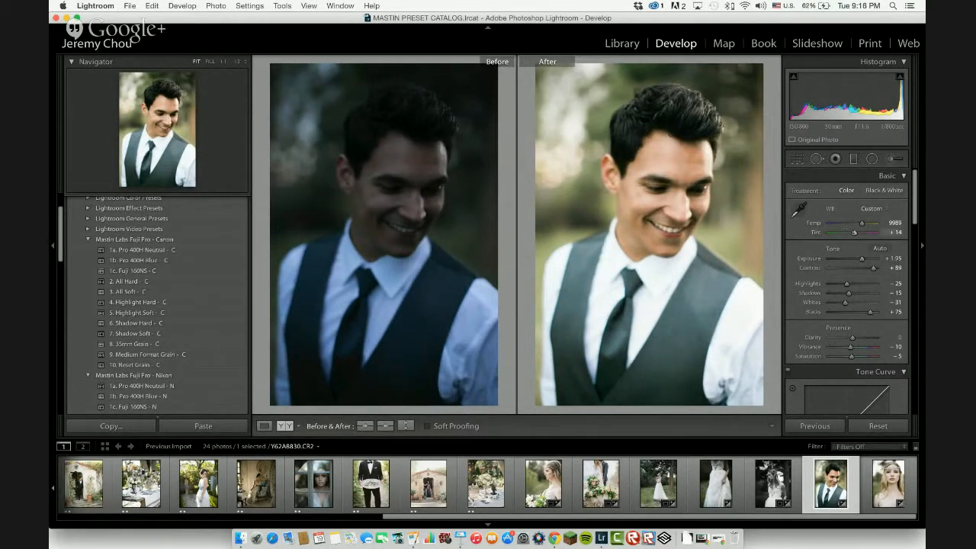
drag(854, 232, 858, 233)
drag(861, 223, 860, 223)
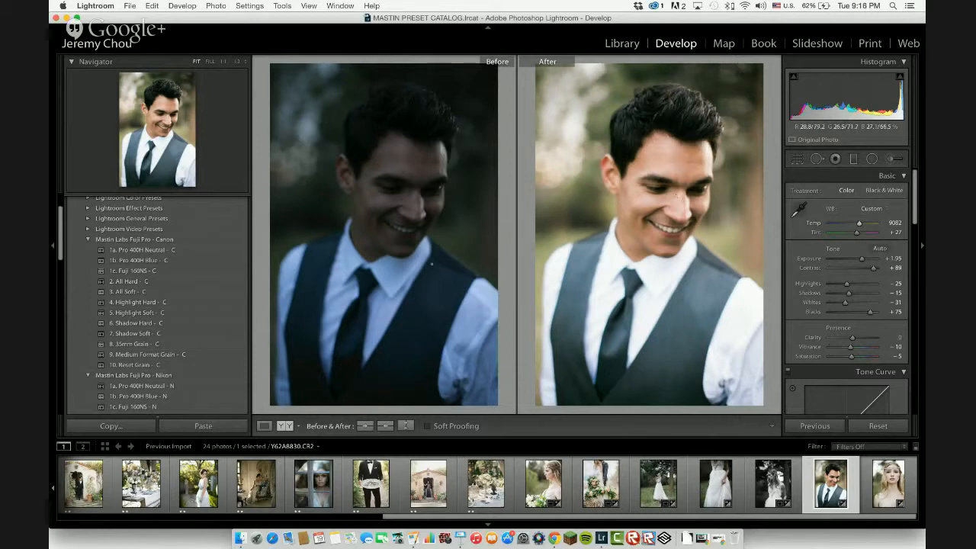
click(174, 354)
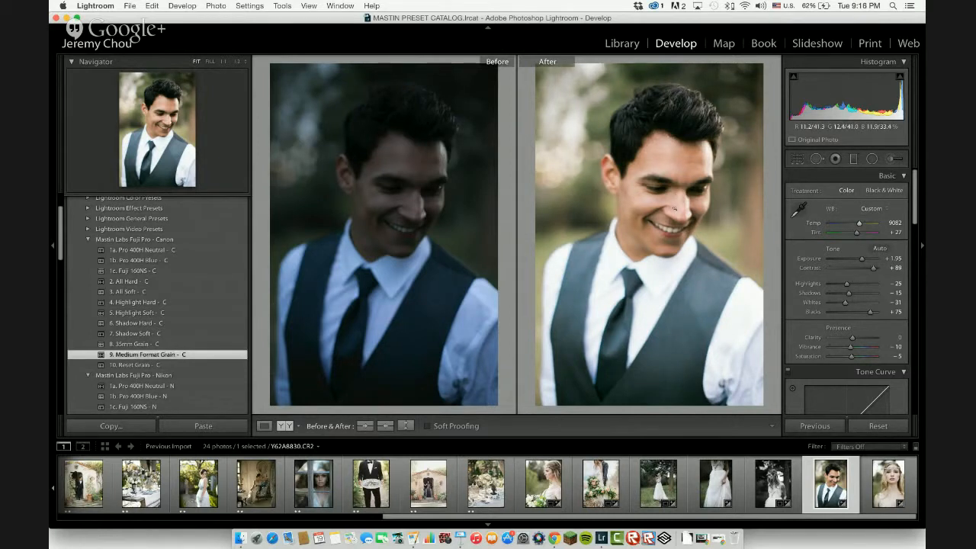
key(y)
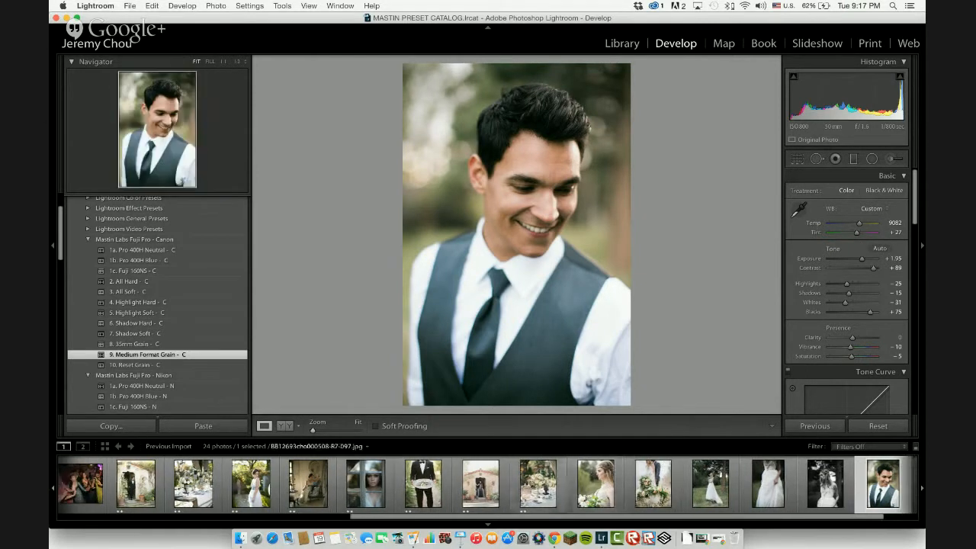
Lock the floral centerpiece photo in a secondary display window as a reference and open the wider table-setting photo beside it.
click(485, 483)
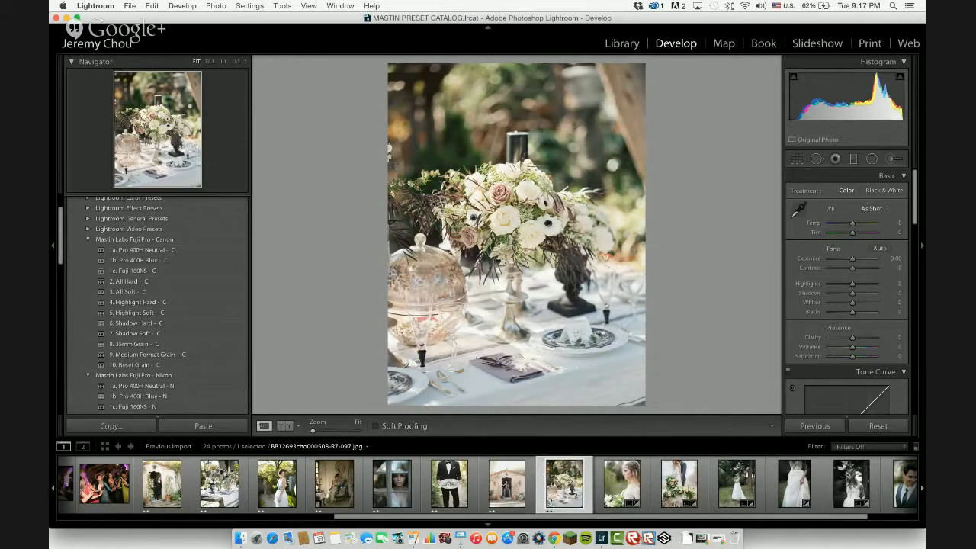
click(82, 447)
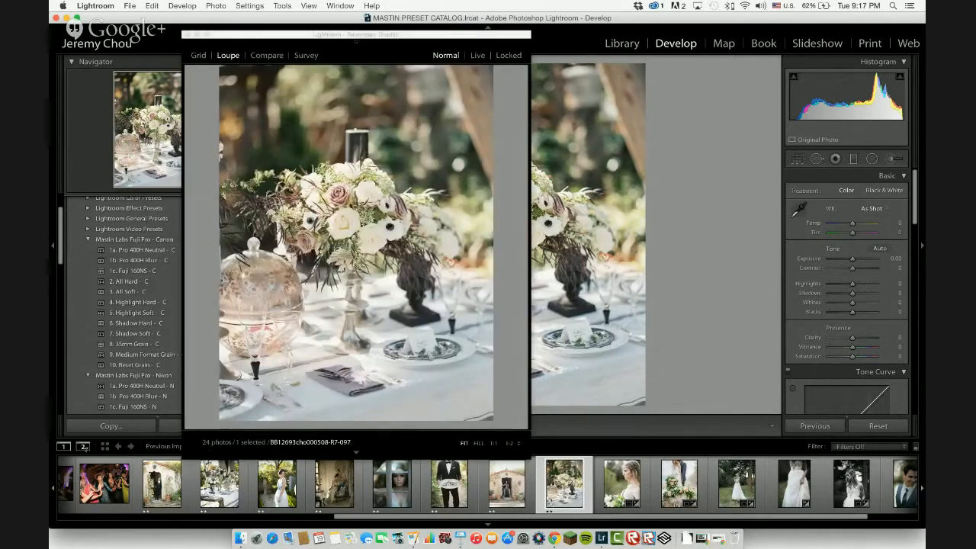
click(507, 56)
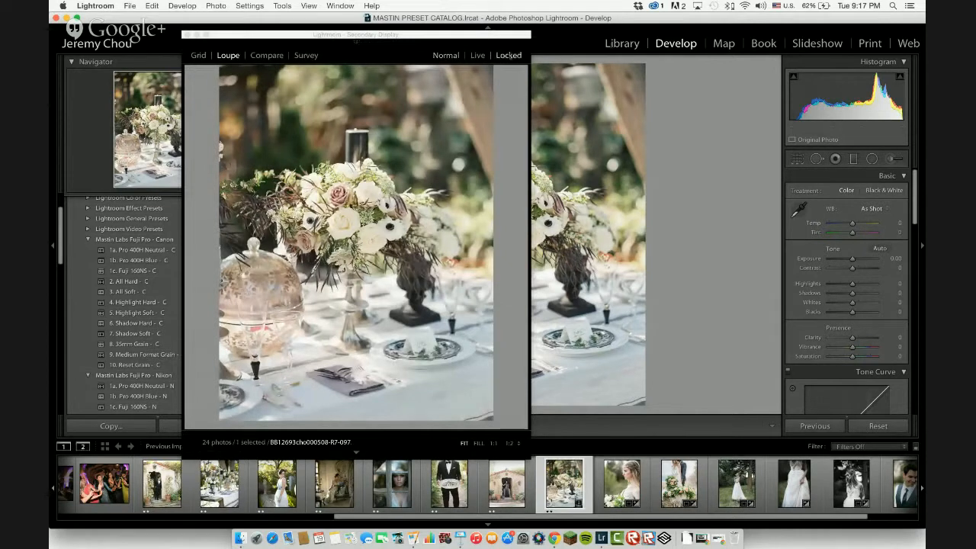
drag(499, 36, 443, 32)
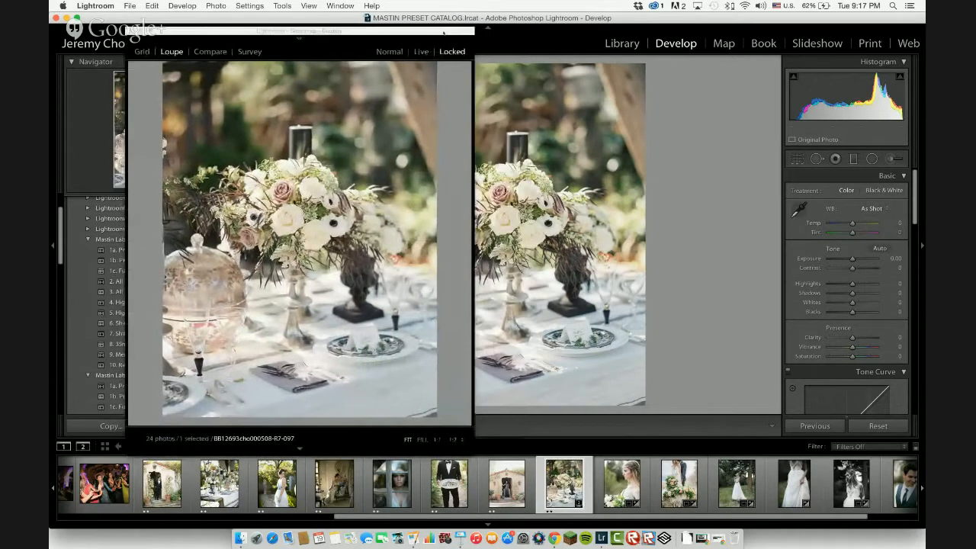
click(220, 484)
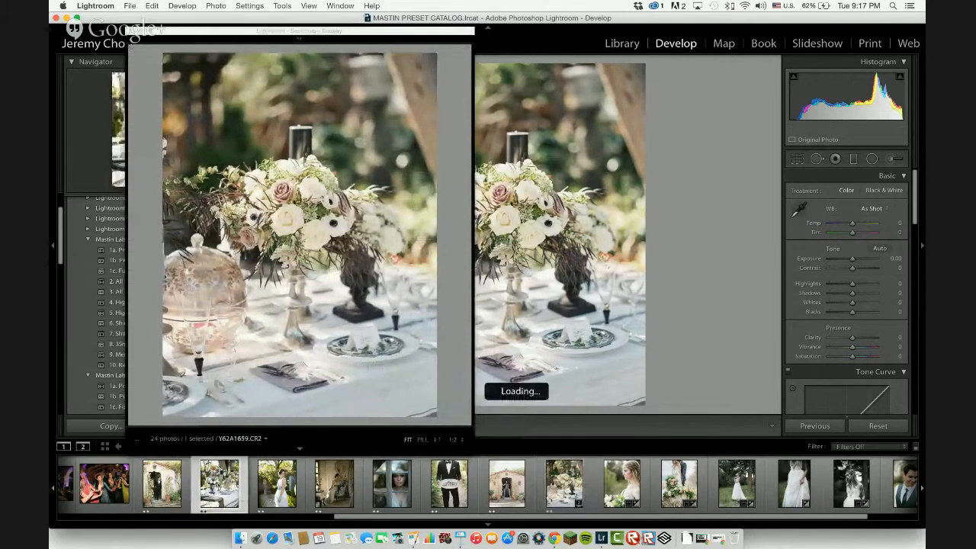
drag(381, 30, 467, 35)
Compare the table-setting photo with its original and apply the Fuji Pro Canon presets Pro 400H Neutral, All Soft and Medium Format Grain.
key(y)
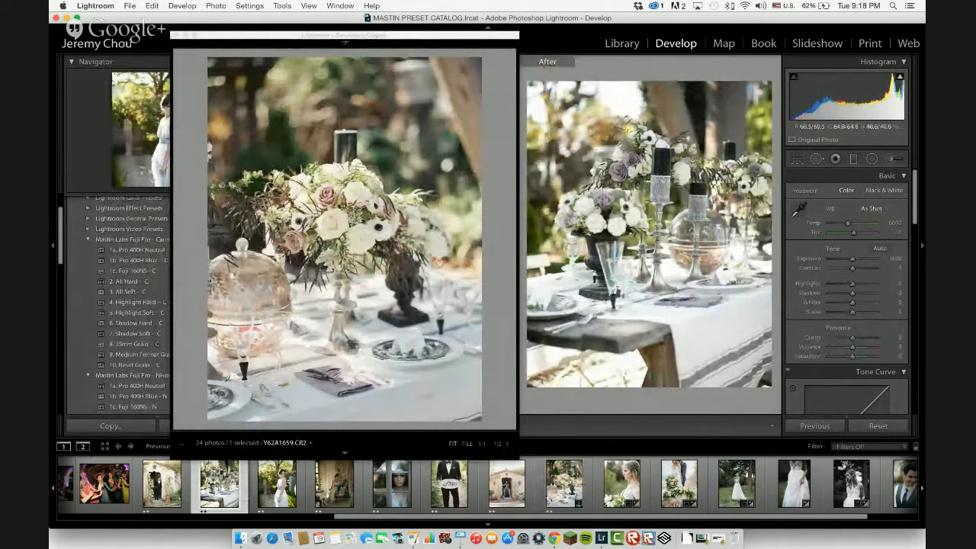
click(634, 239)
drag(637, 240, 682, 217)
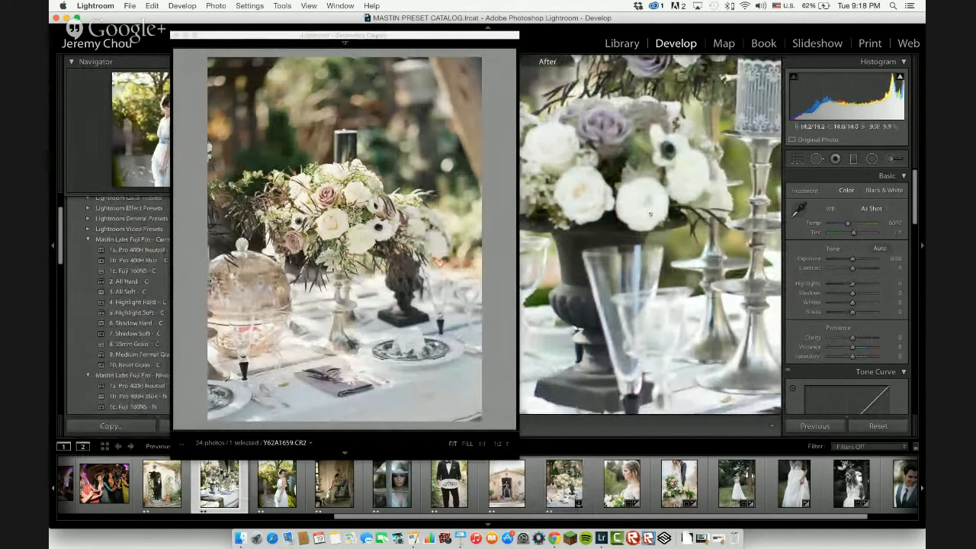
click(765, 107)
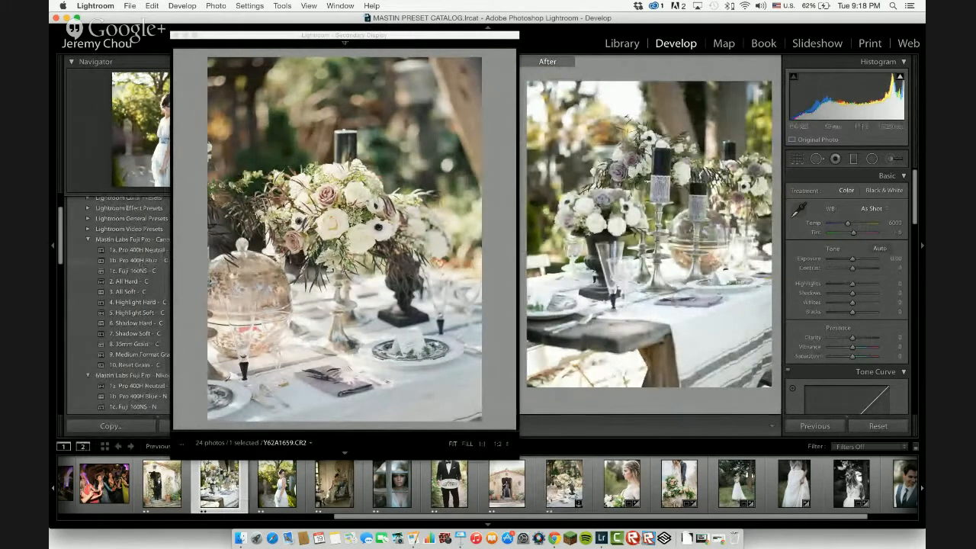
click(130, 250)
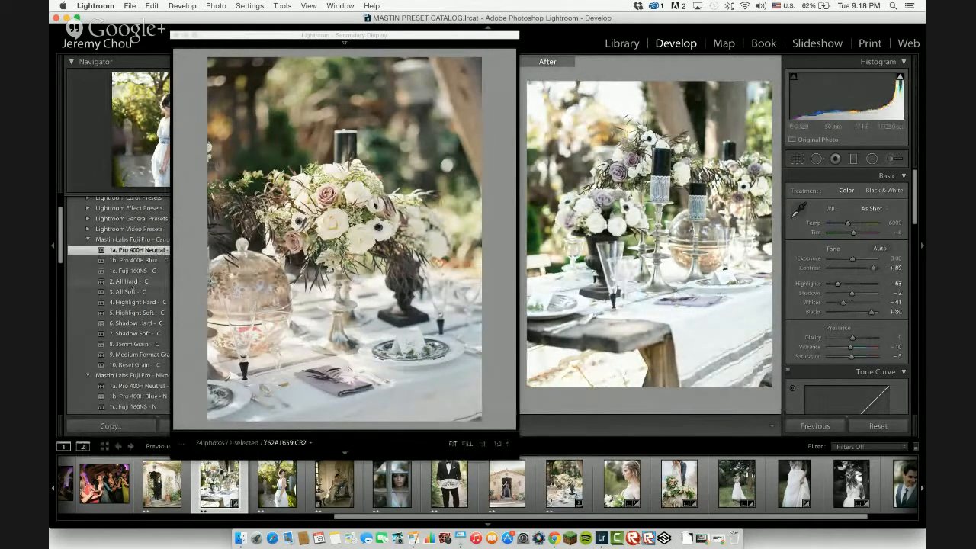
click(128, 281)
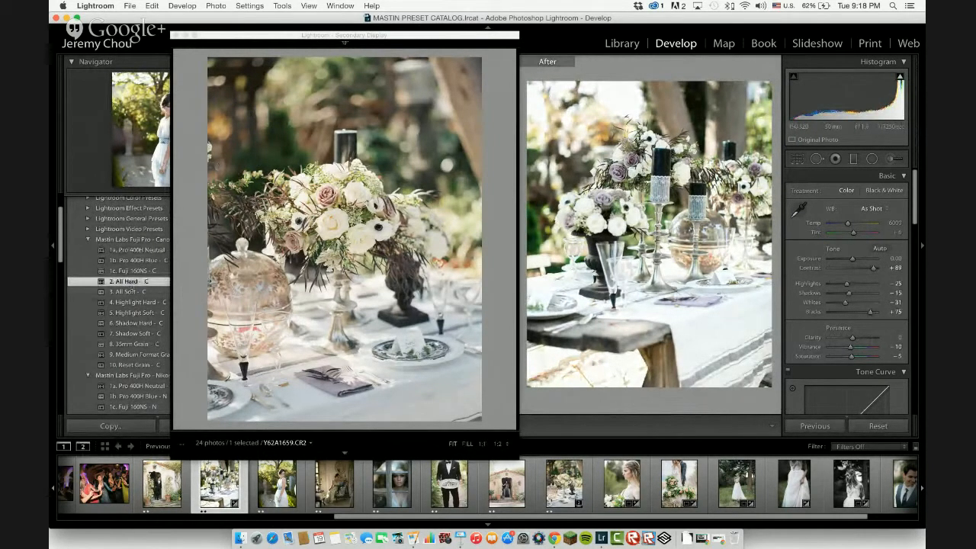
click(128, 292)
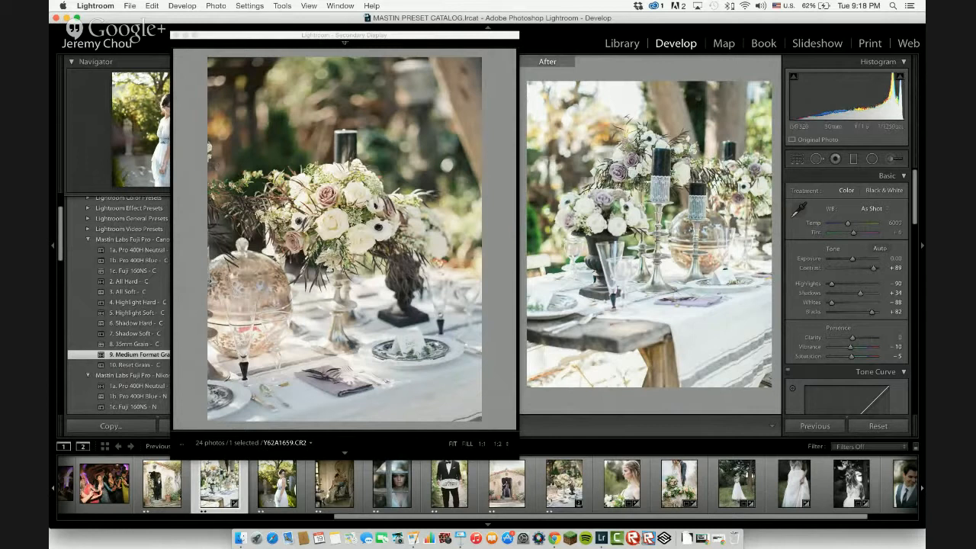
Match the table-setting photo to the reference flowers with temperature 7063 and exposure -0.30, and close the secondary display window.
click(616, 226)
drag(615, 227, 637, 227)
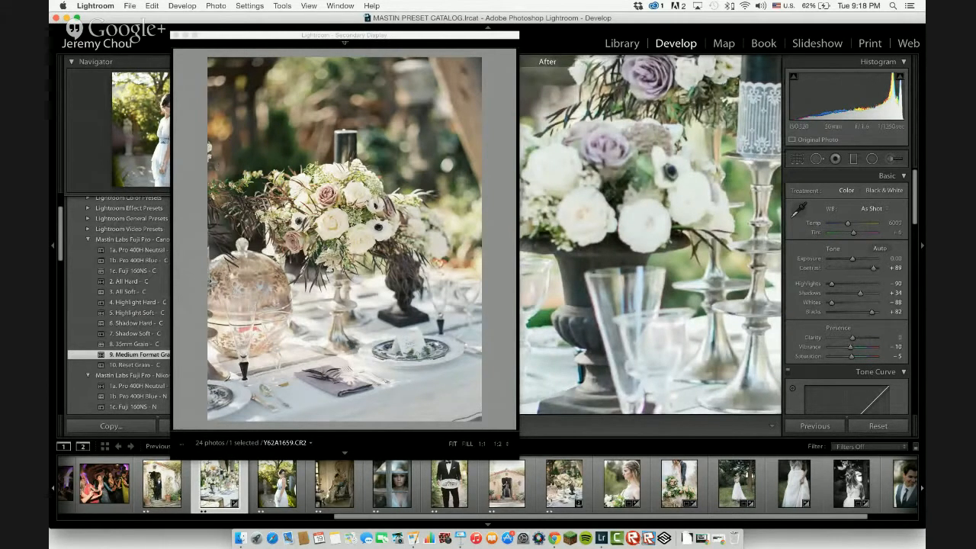
click(349, 255)
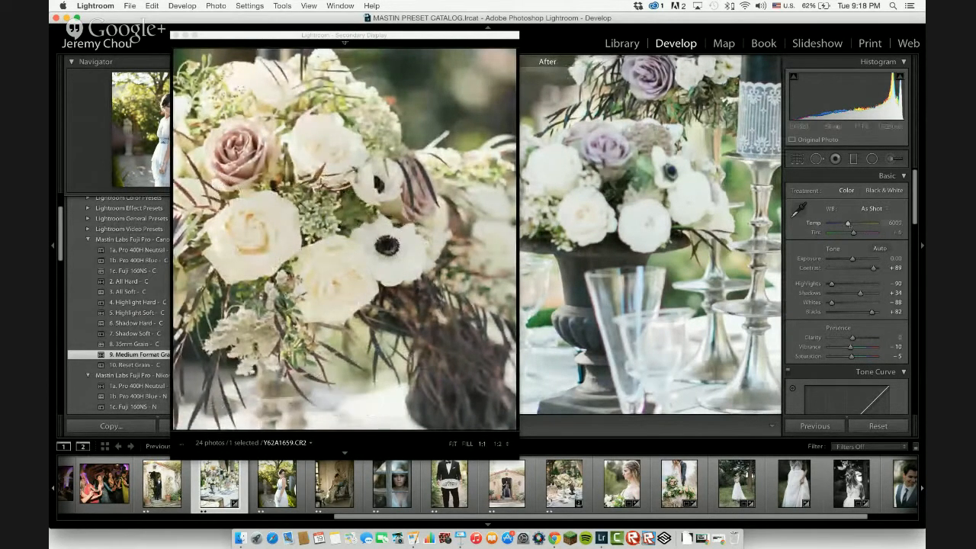
drag(848, 224, 854, 223)
key(super+shift+minus)
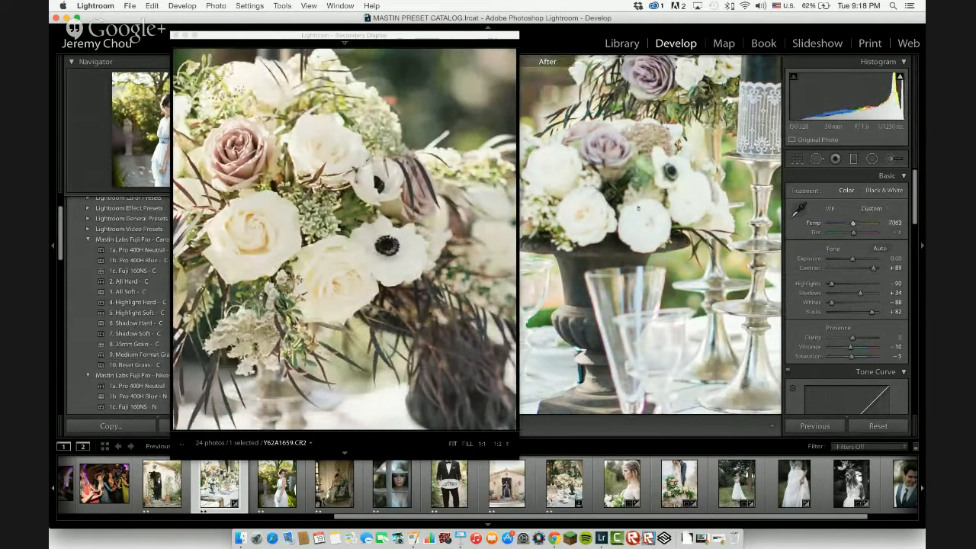
click(639, 210)
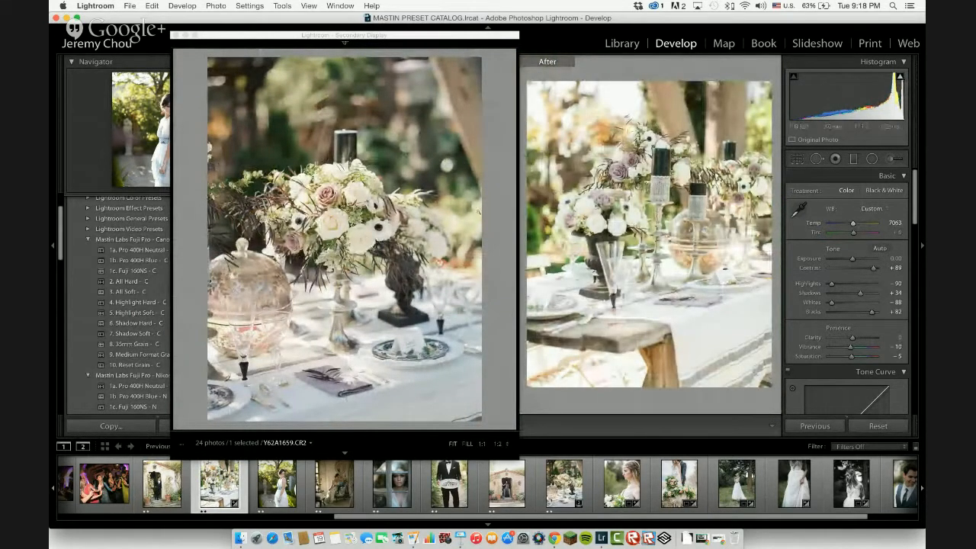
drag(832, 256, 851, 259)
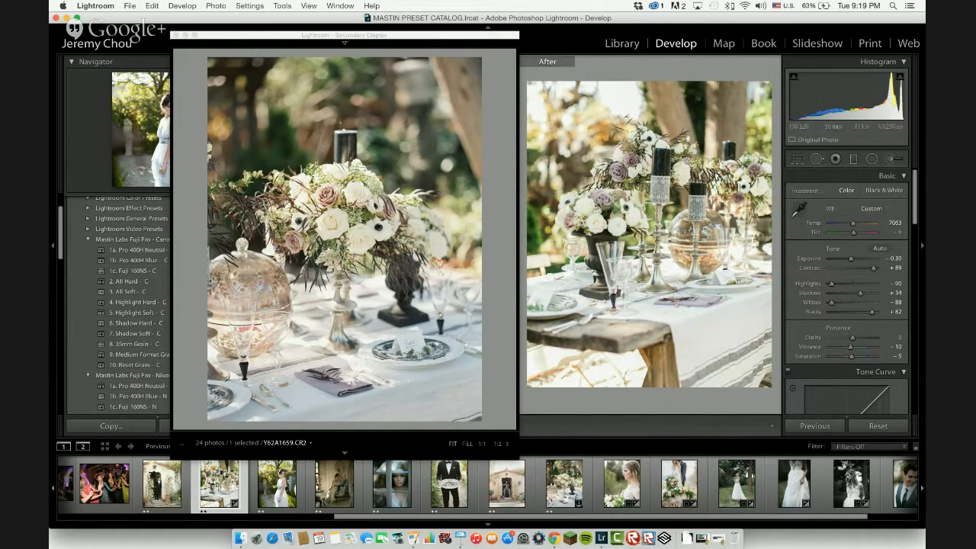
click(176, 35)
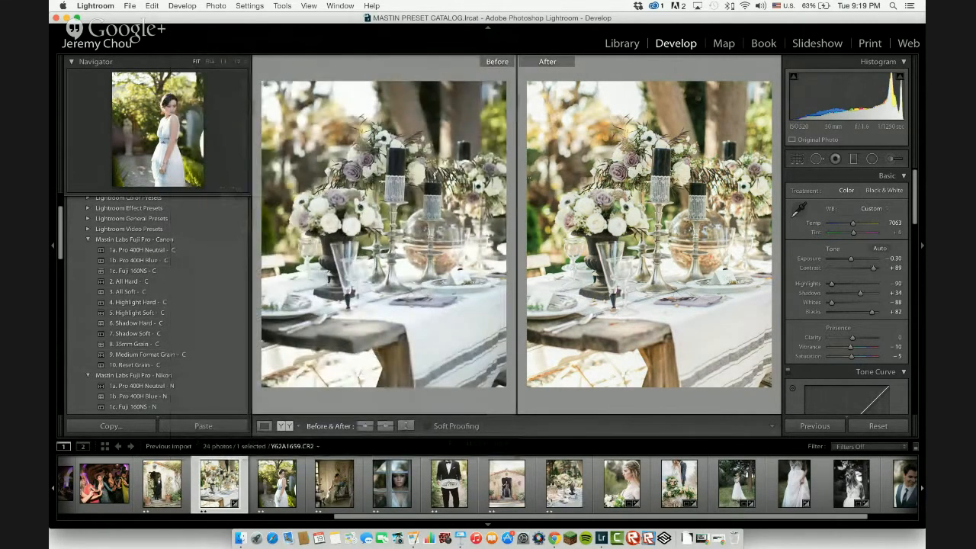
Apply the Fuji Pro Canon presets Pro 400H Neutral, All Hard and Medium Format Grain to the portrait of the woman behind the window.
click(392, 483)
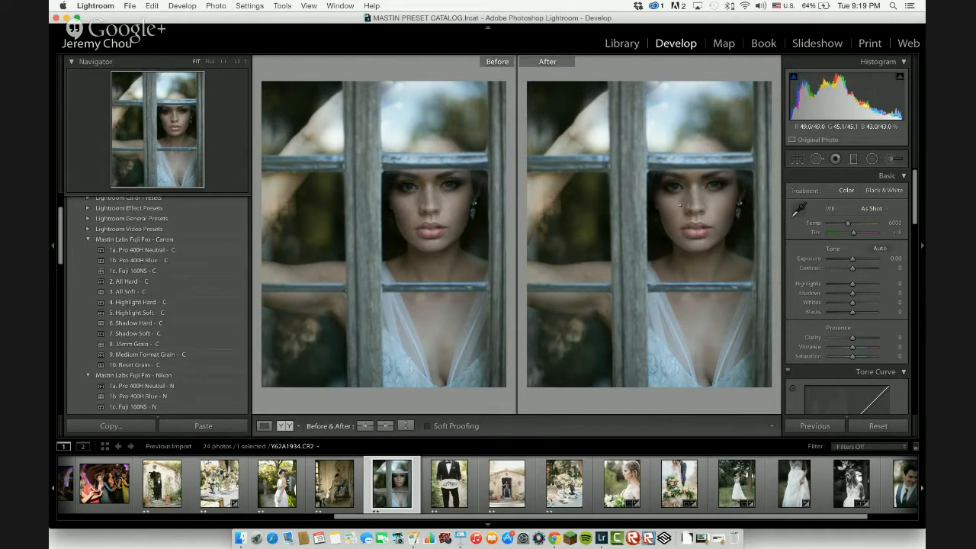
click(145, 251)
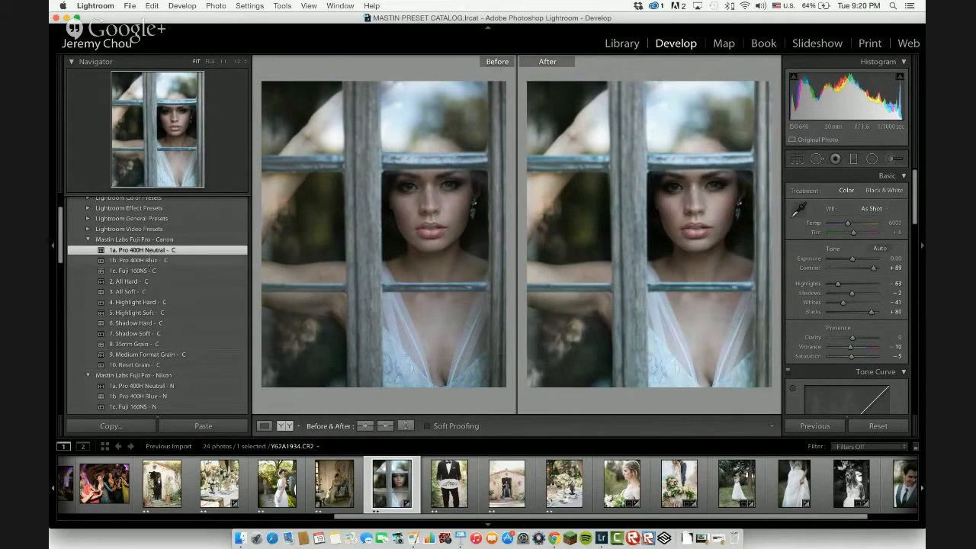
click(145, 281)
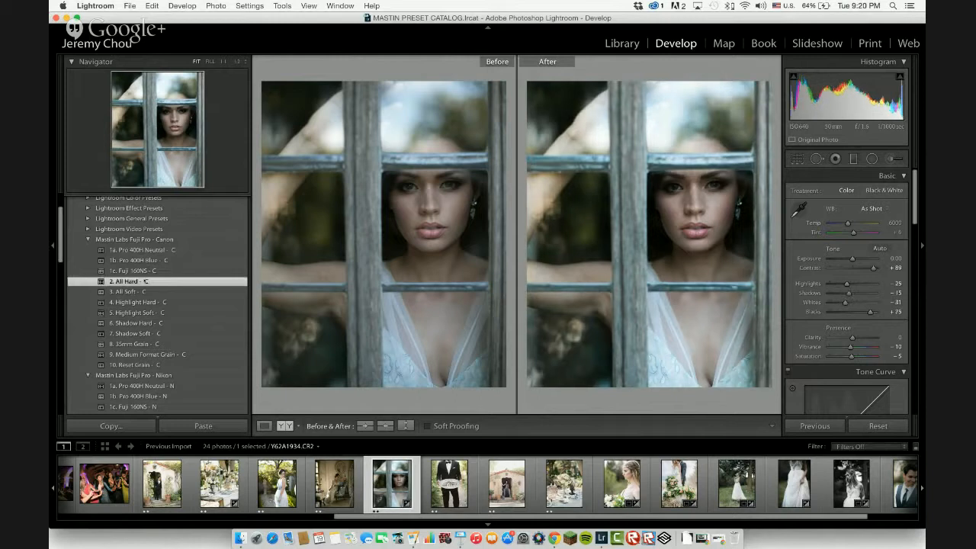
click(153, 355)
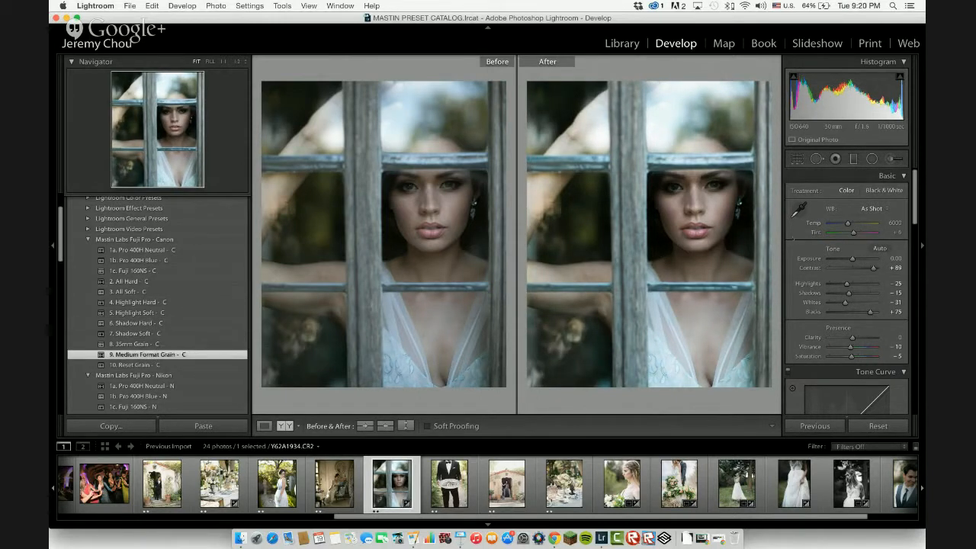
Set the window portrait's exposure to +0.35 and temperature to 6276, and leave the before/after comparison.
drag(852, 258, 855, 259)
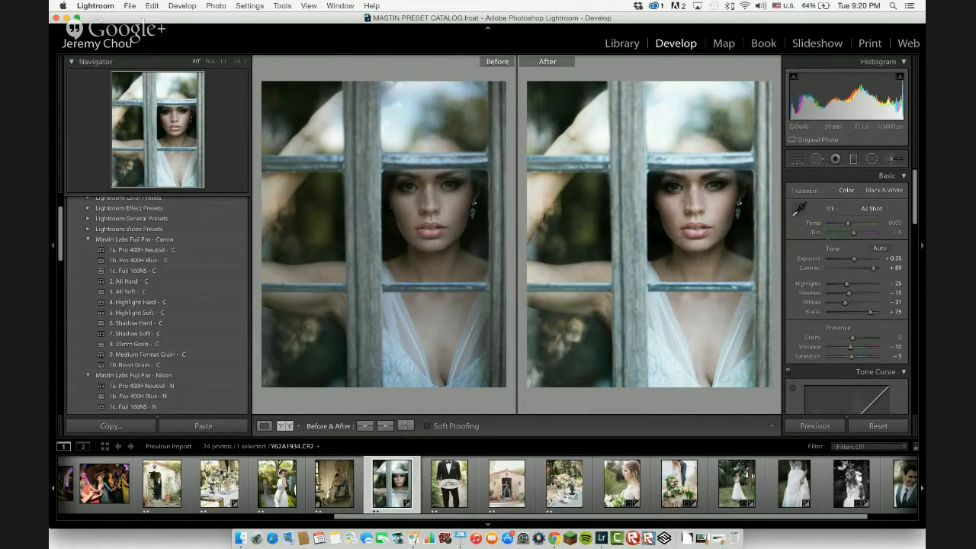
drag(853, 233, 853, 233)
drag(847, 224, 849, 224)
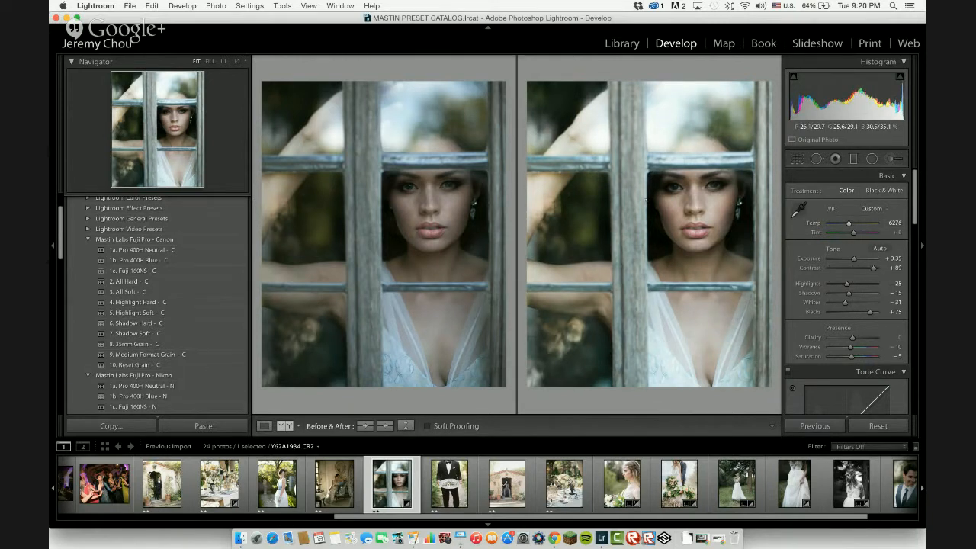
key(y)
key(y)
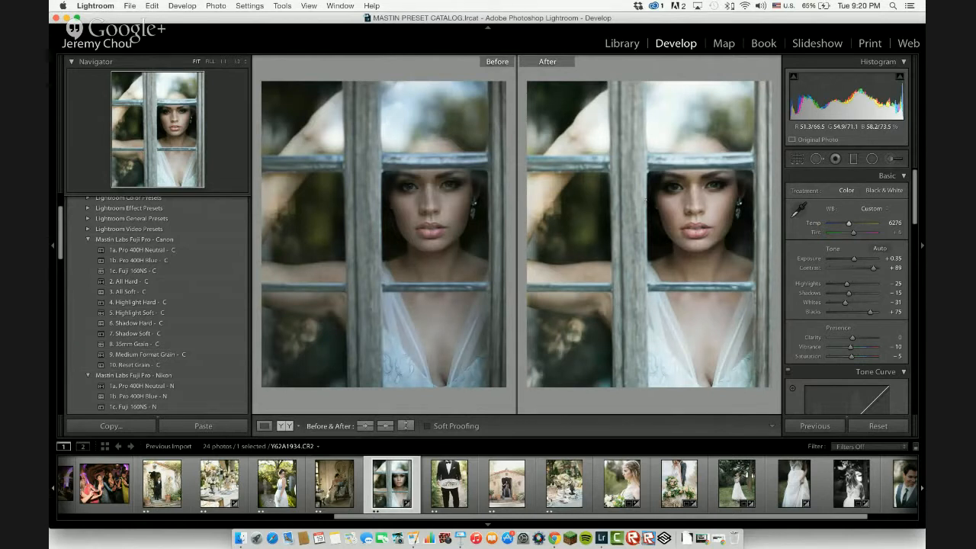
key(y)
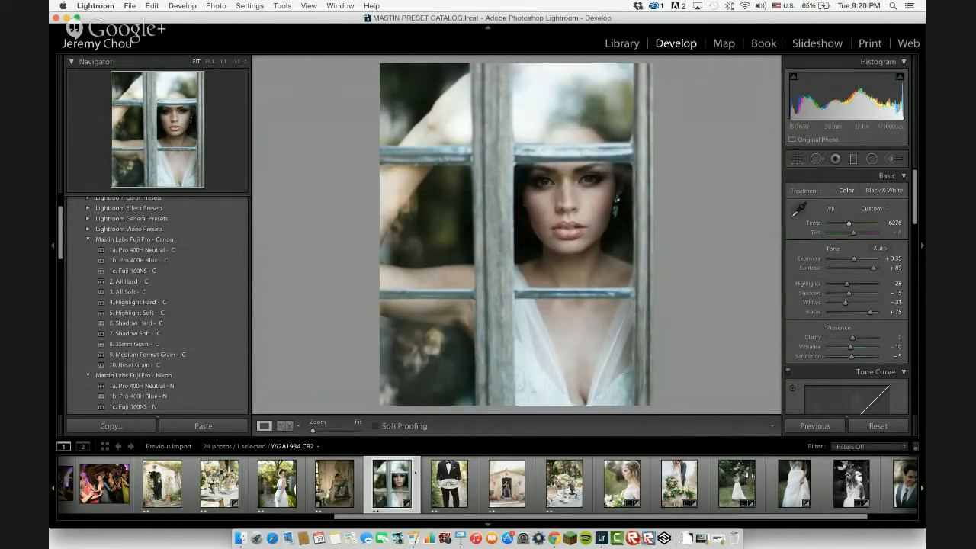
Open the photo of the woman in the blue armchair and straighten it by about 2.3 degrees with the Crop tool.
scroll(415, 472, up, 5)
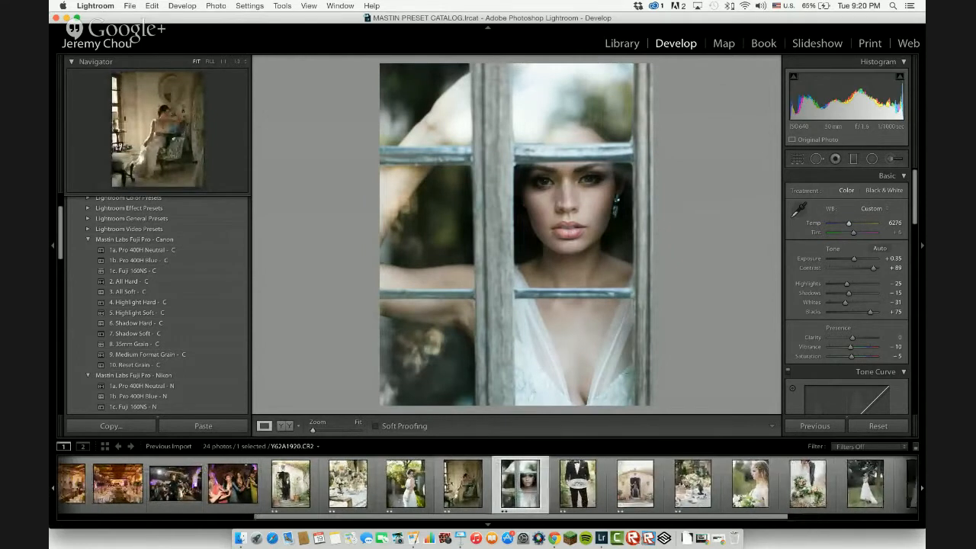
scroll(488, 484, up, 3)
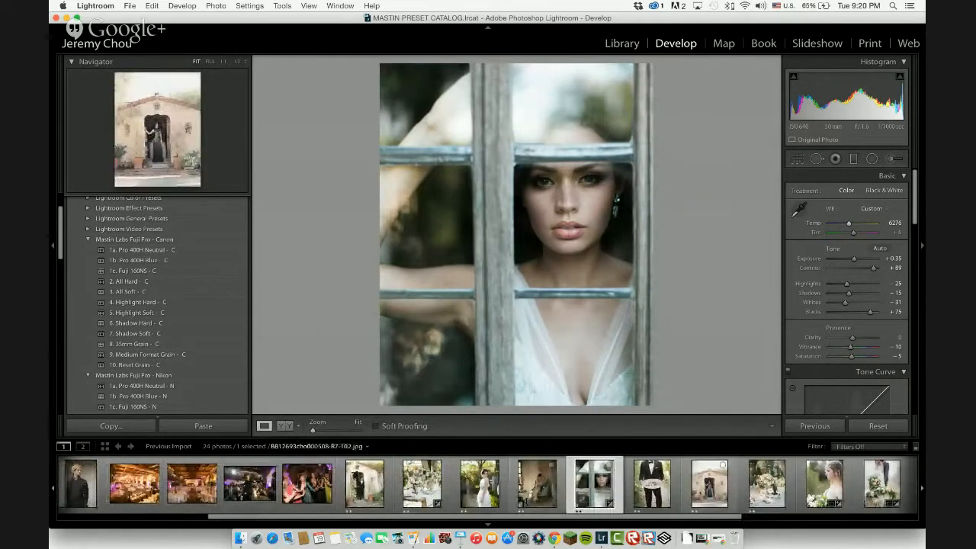
click(537, 484)
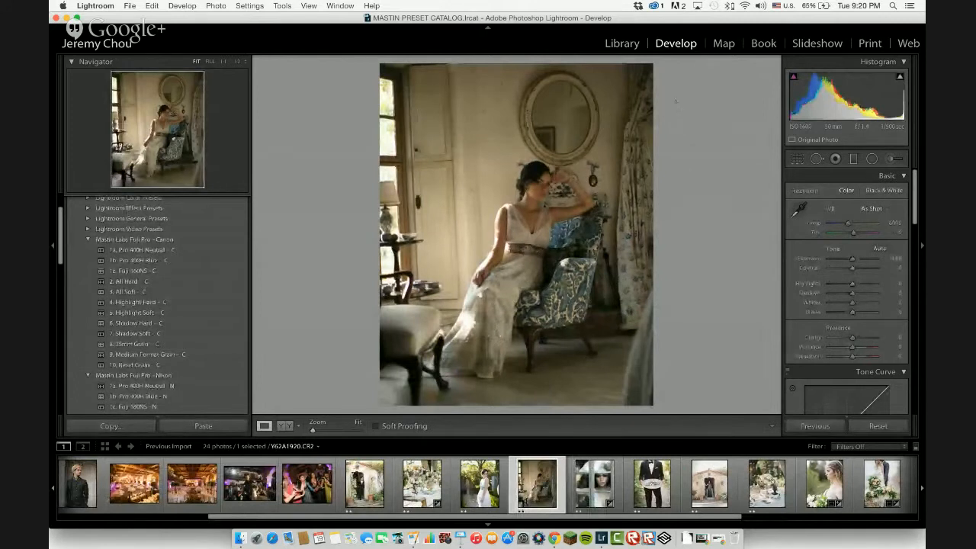
key(r)
drag(678, 91, 681, 69)
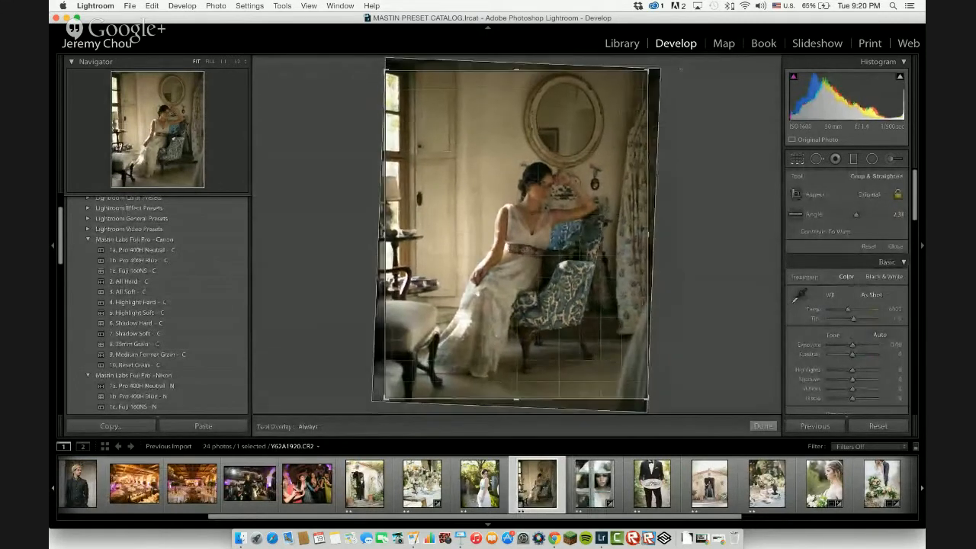
key(Return)
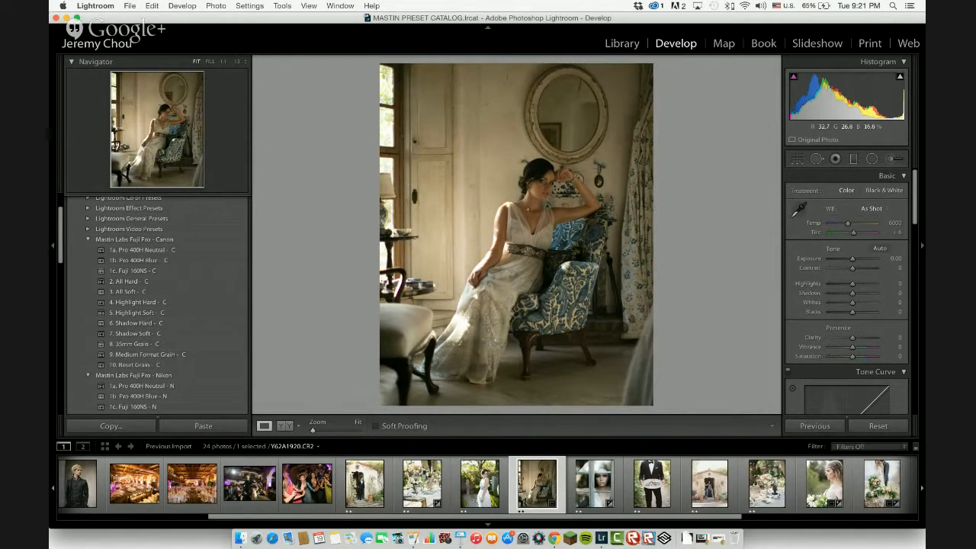
Raise the armchair photo's exposure to +0.95 and sample a neutral tone with the White Balance Selector to get temperature 4650 and tint +22.
click(542, 190)
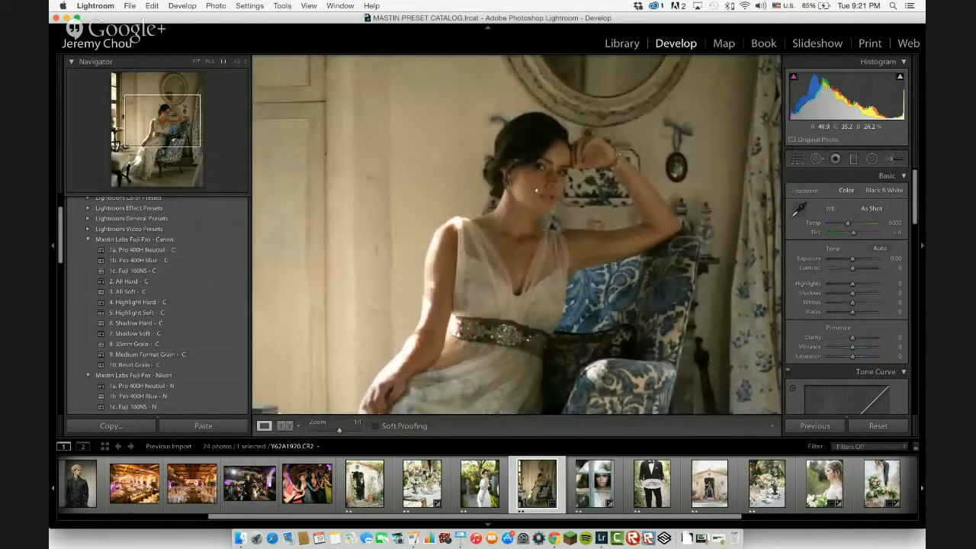
click(537, 191)
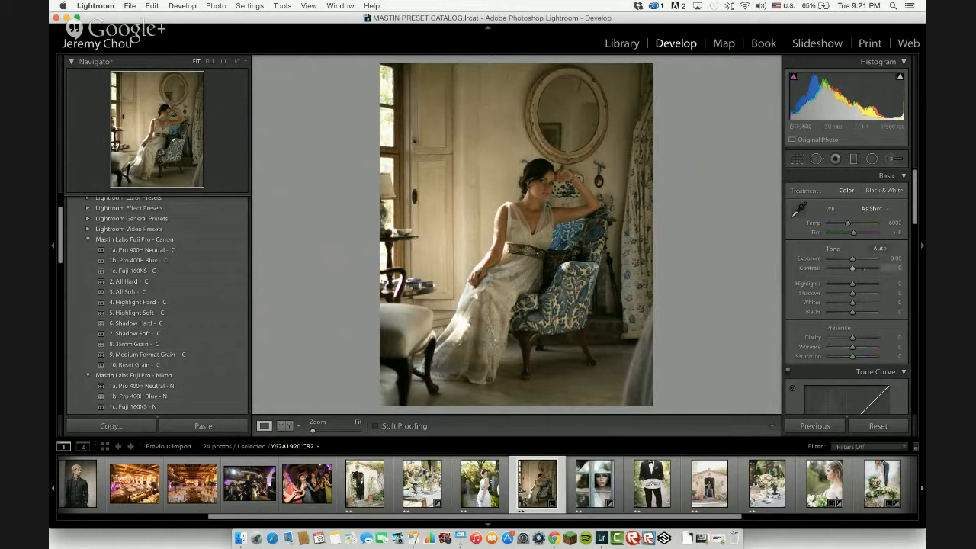
drag(855, 263, 857, 260)
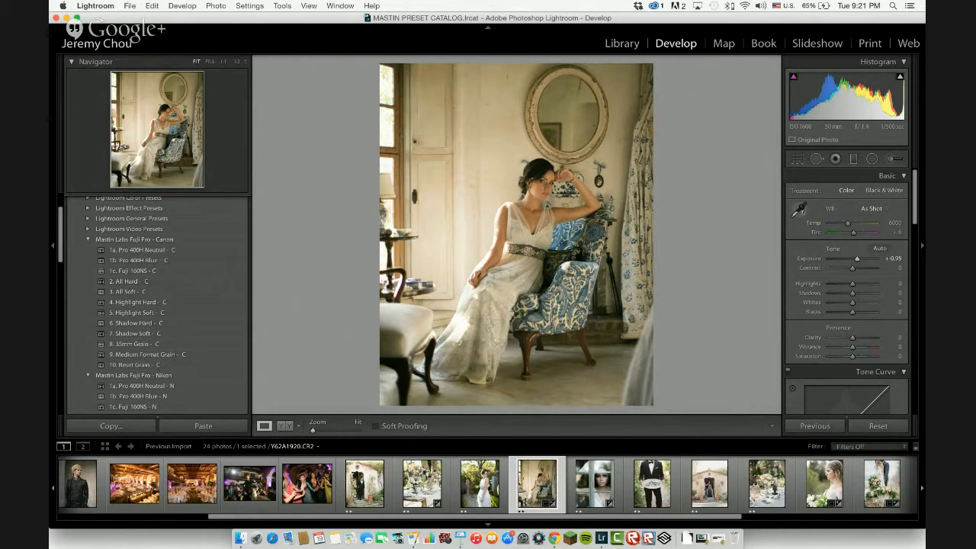
click(800, 208)
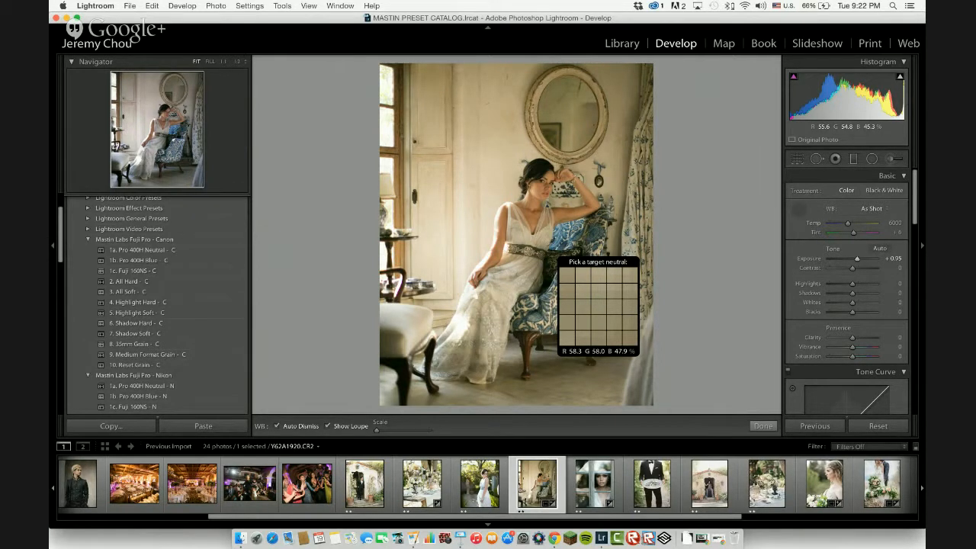
click(558, 258)
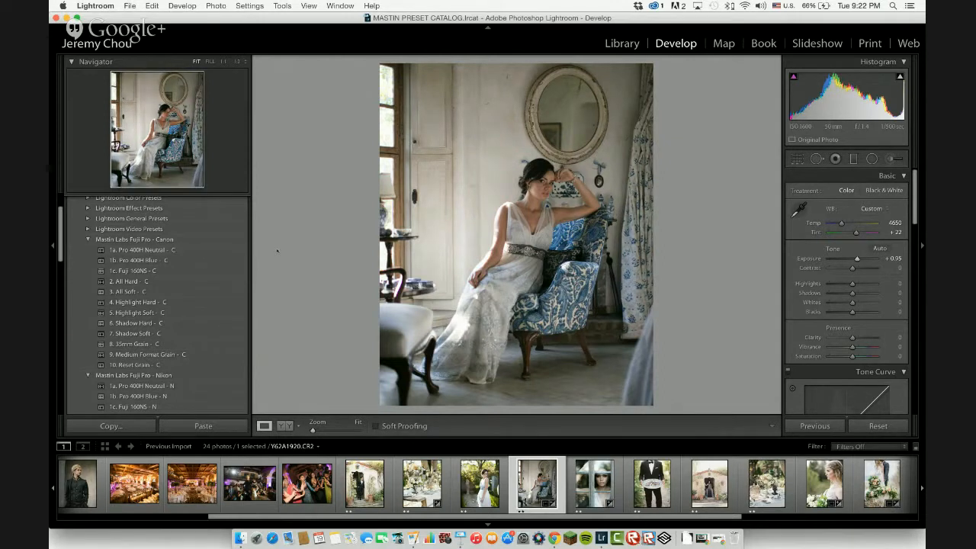
Apply the Fuji Pro Canon presets Pro 400H Neutral, All Soft in place of All Hard, and Medium Format Grain to the armchair photo.
click(170, 250)
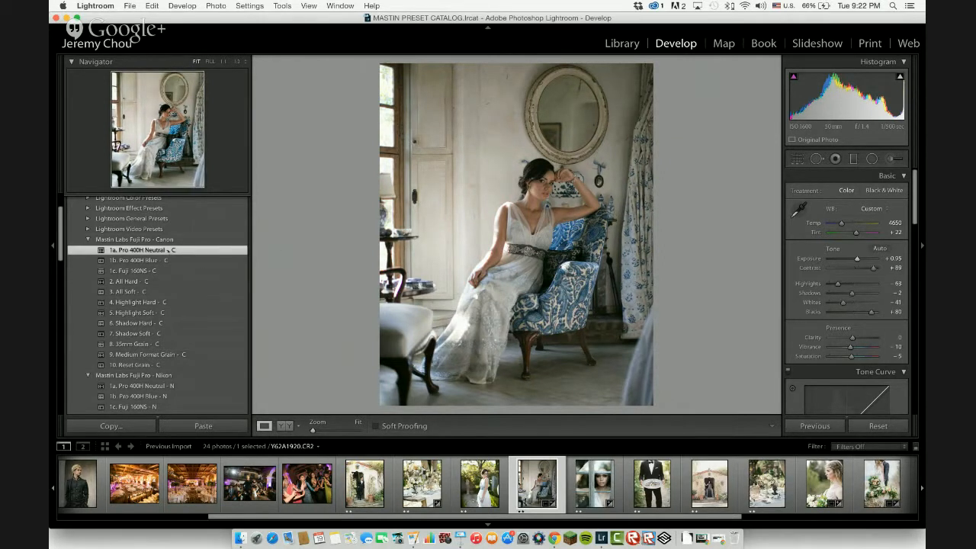
click(148, 282)
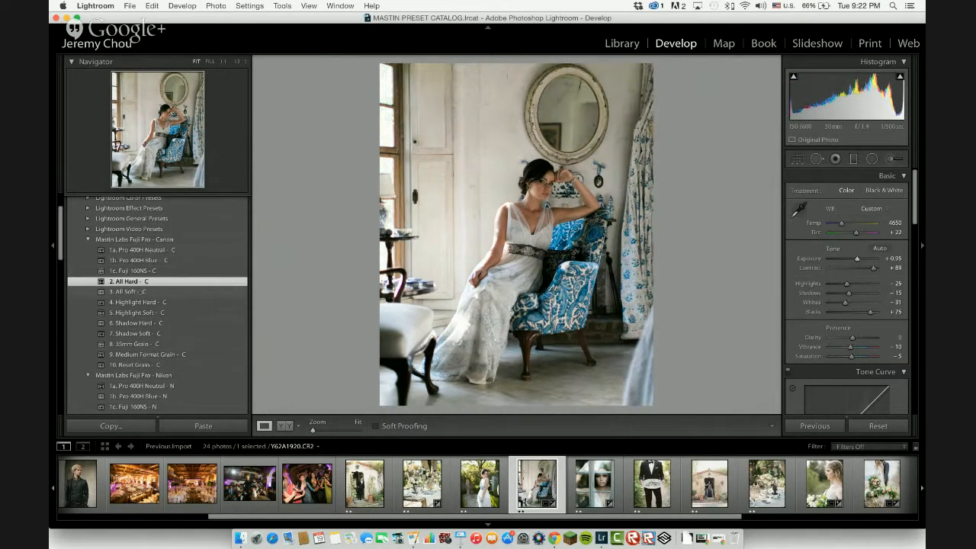
click(142, 292)
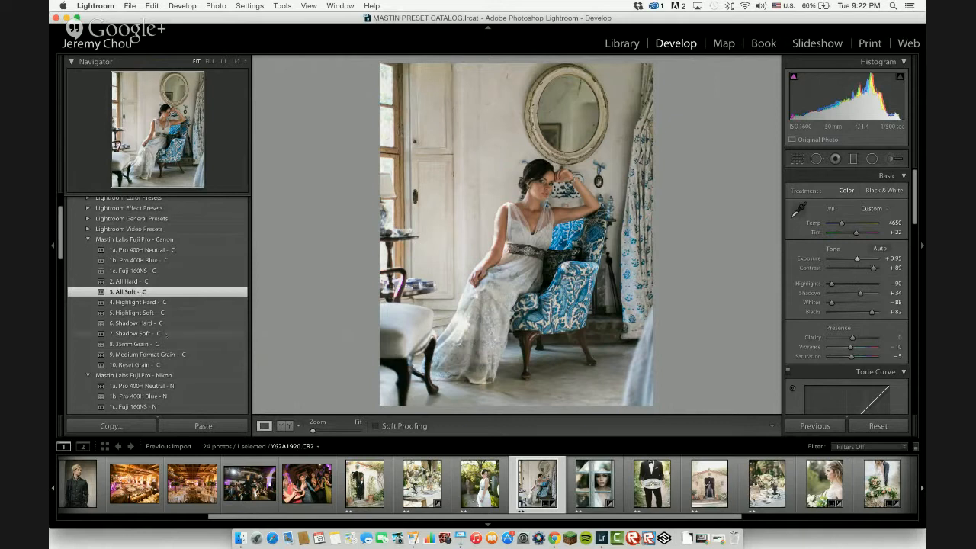
click(176, 356)
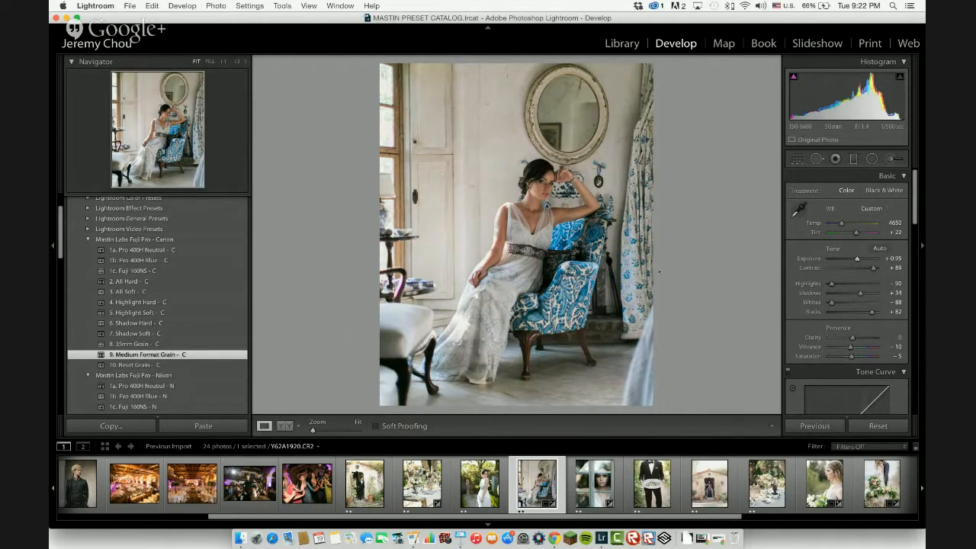
Set the armchair photo's temperature to 5128 and exposure to +1.15, and compare it with the original.
drag(841, 223, 844, 222)
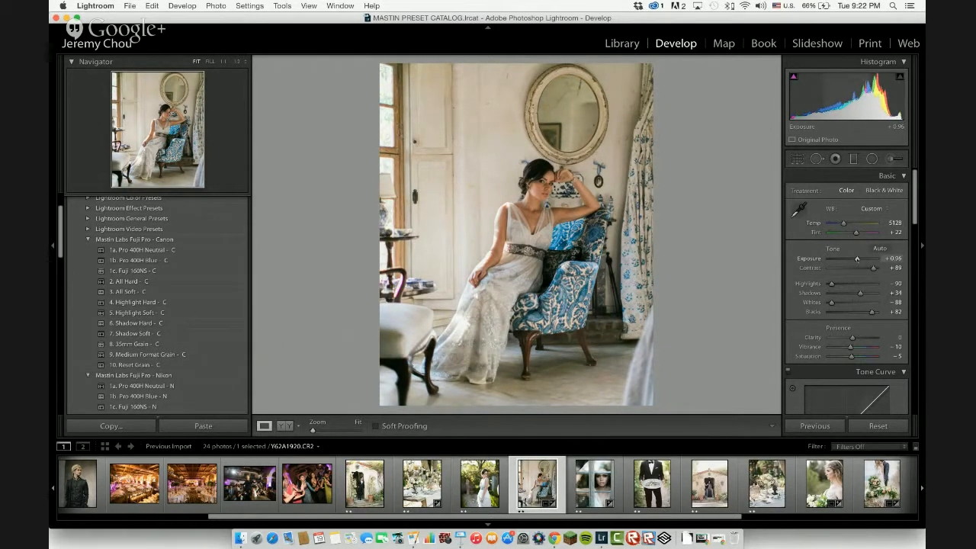
drag(857, 259, 858, 259)
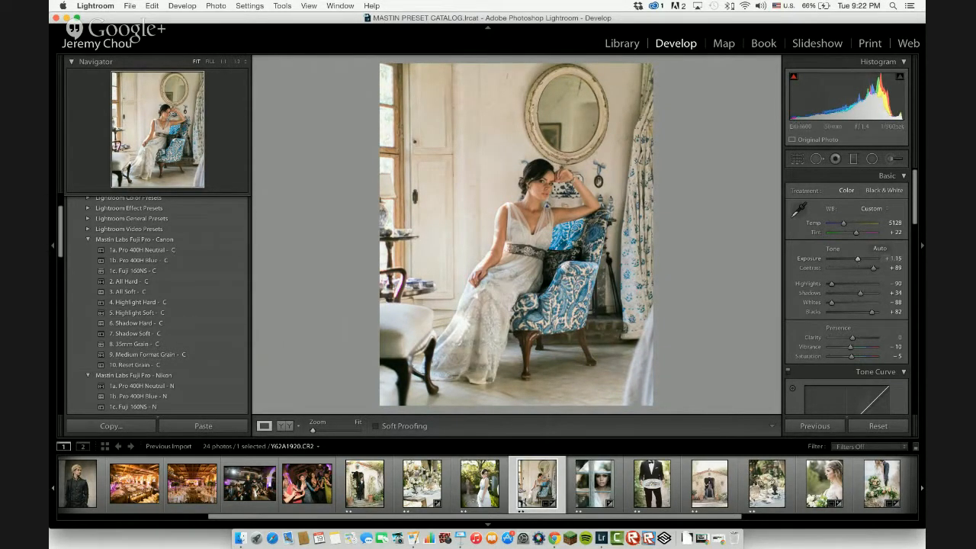
key(y)
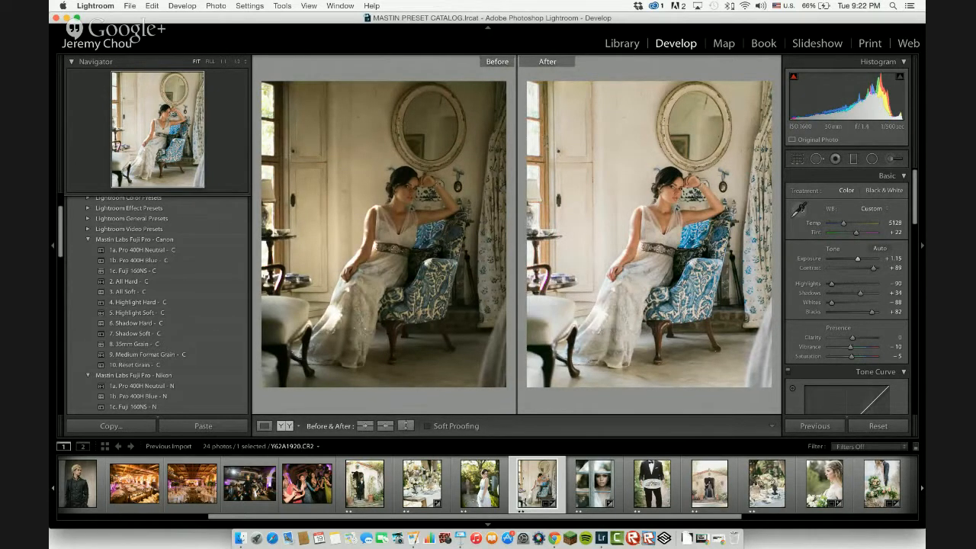
click(799, 210)
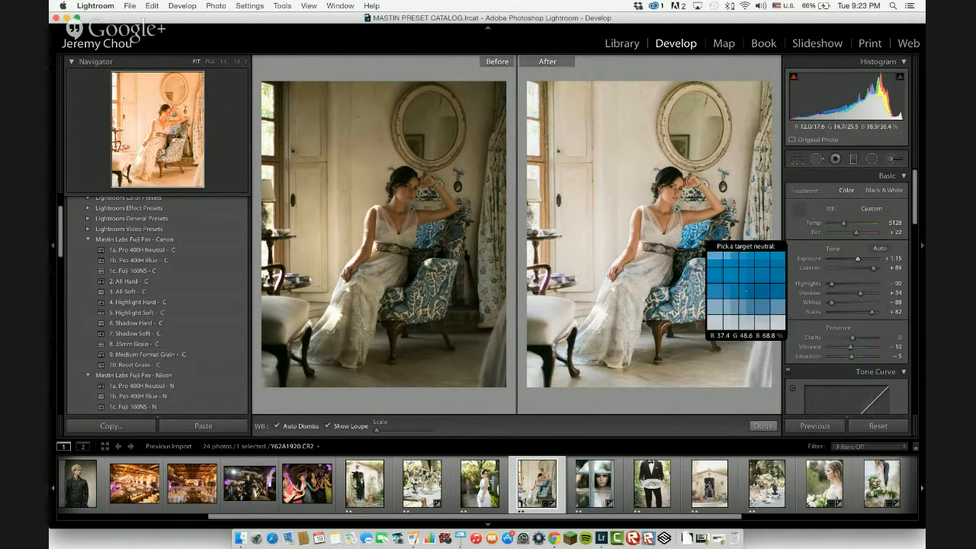
click(763, 426)
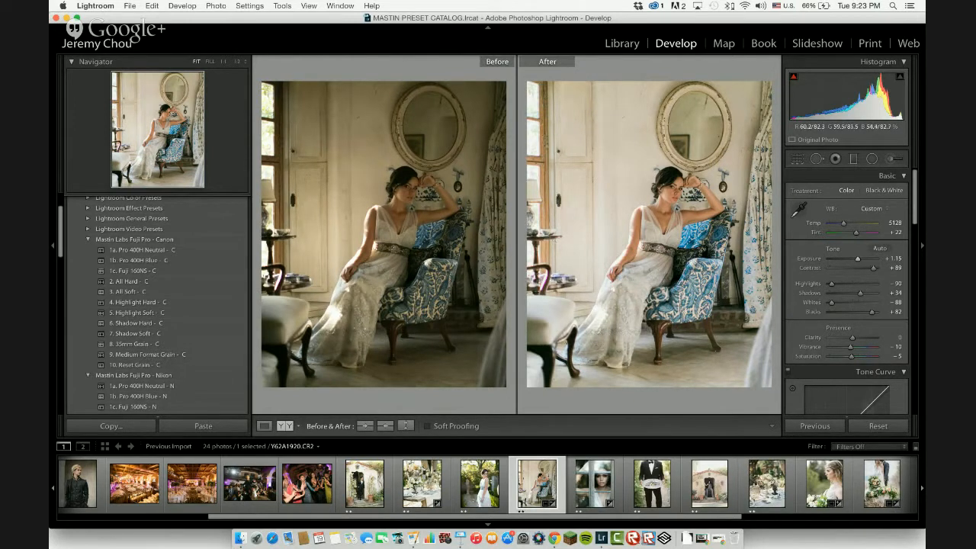
key(y)
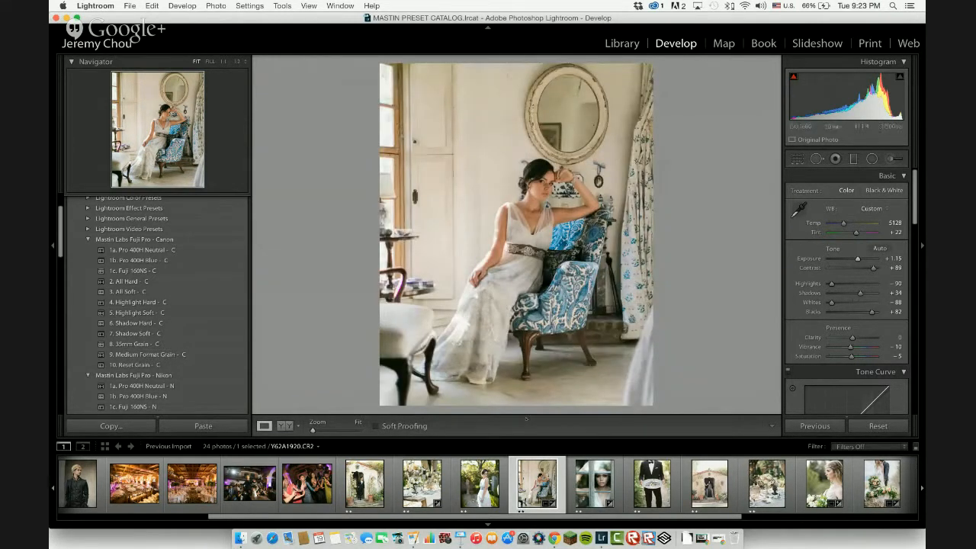
Return to the portrait of the woman behind the window and set its tint to +20.
scroll(620, 485, right, 3)
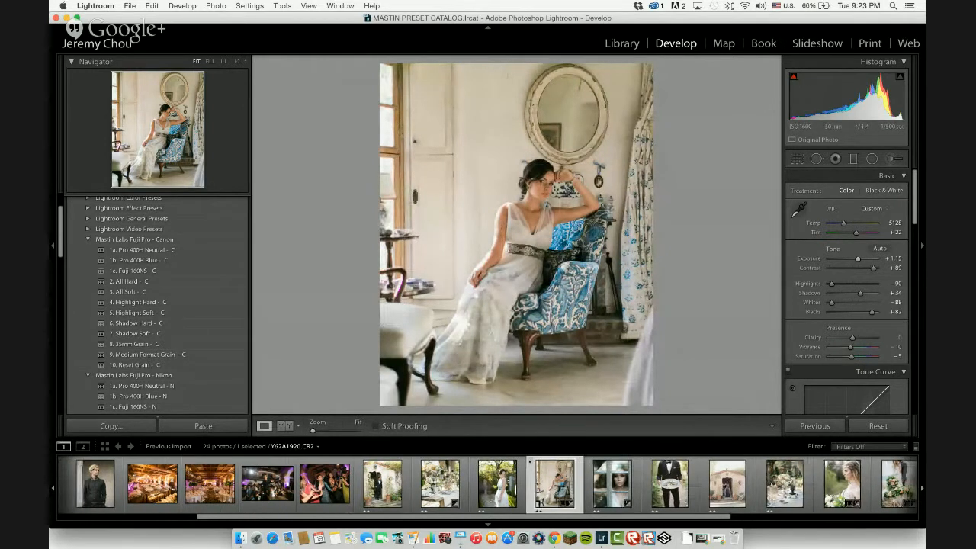
scroll(619, 485, right, 1)
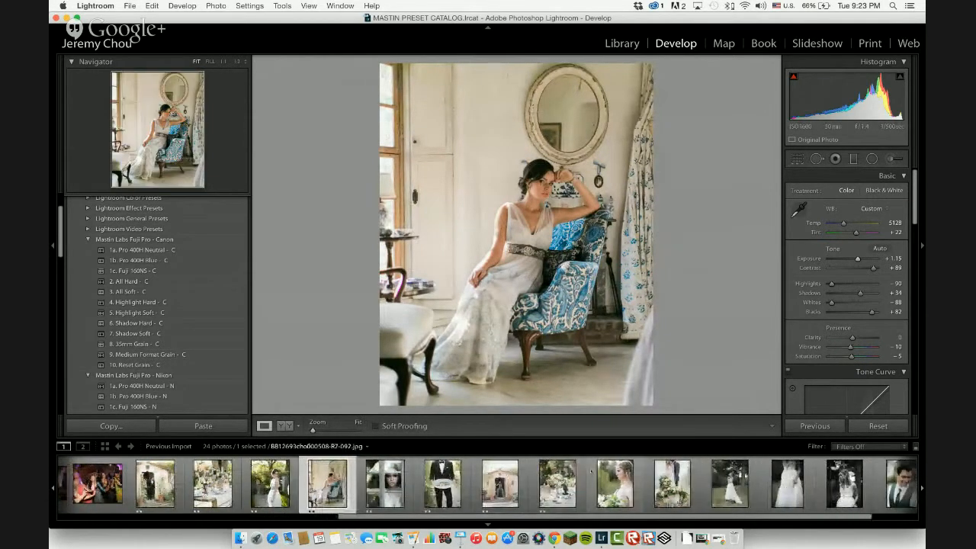
click(500, 483)
click(441, 484)
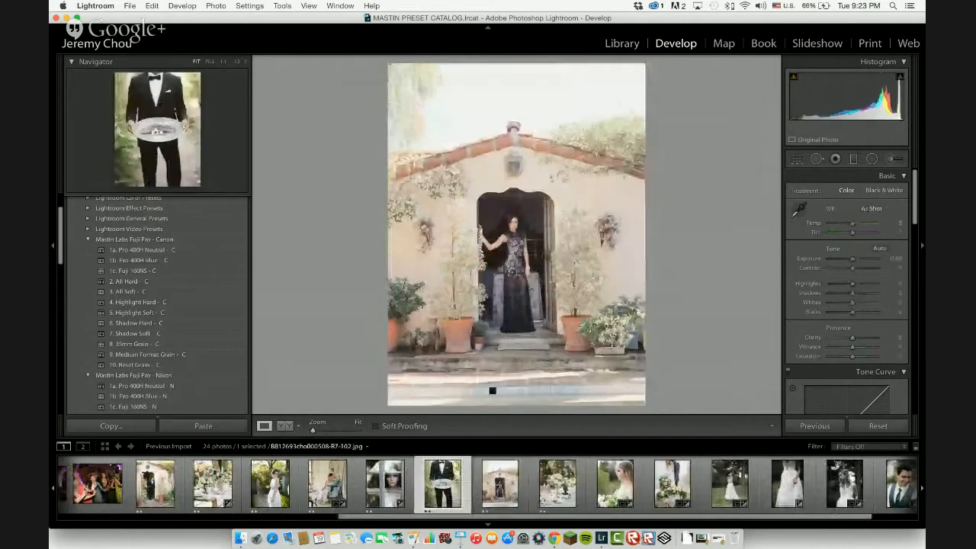
click(432, 481)
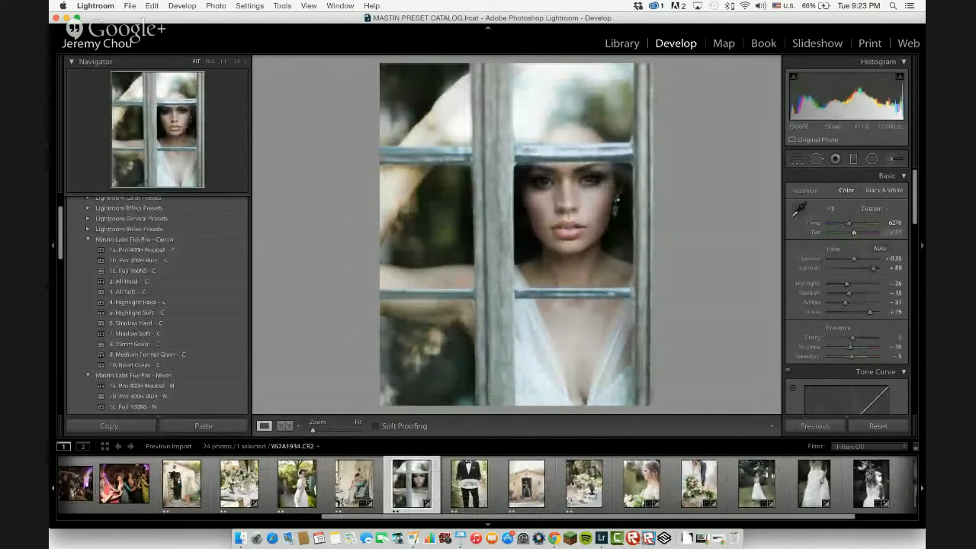
drag(854, 232, 855, 233)
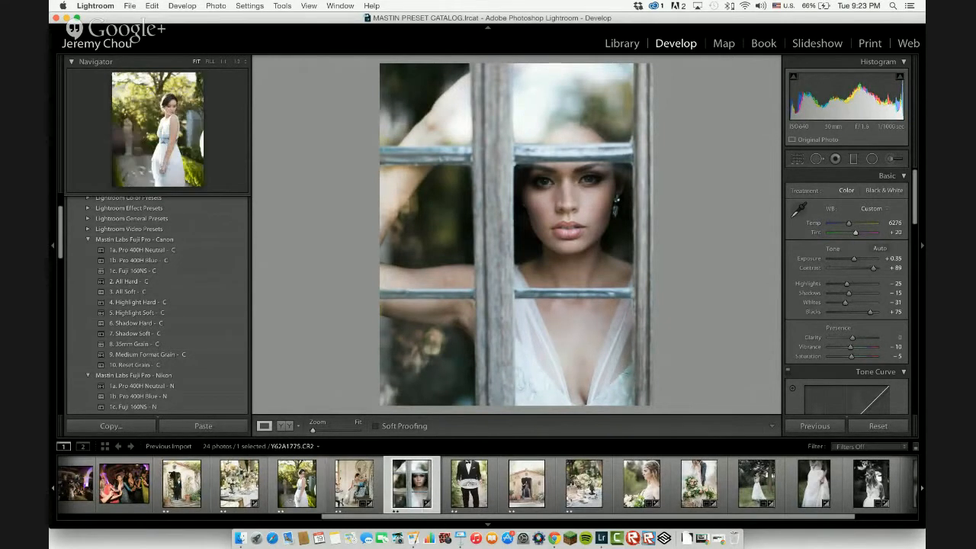
Check the garden photo of the woman in white at 1:1 and apply the Fuji Pro Canon presets Pro 400H Neutral, All Soft and Medium Format Grain.
click(296, 483)
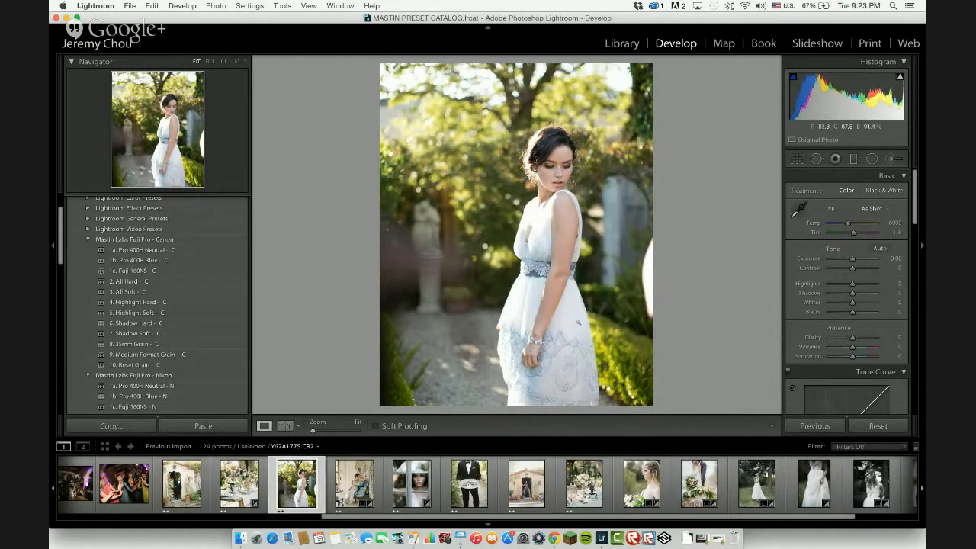
click(579, 325)
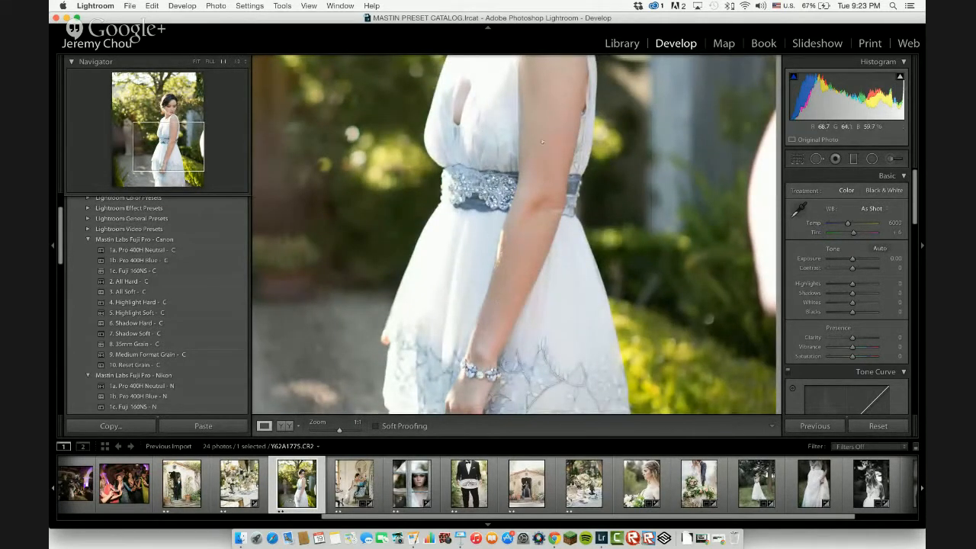
drag(534, 239, 549, 275)
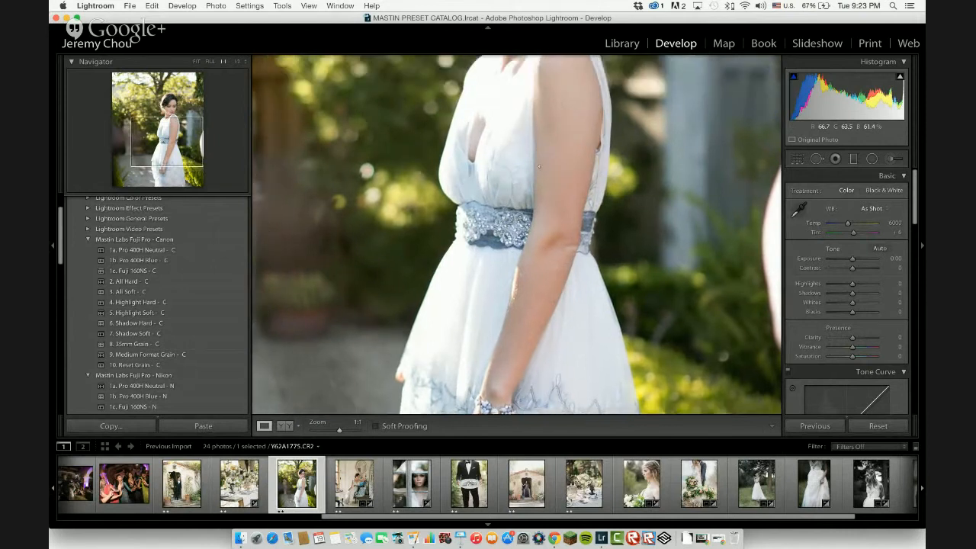
drag(489, 93, 435, 186)
click(550, 237)
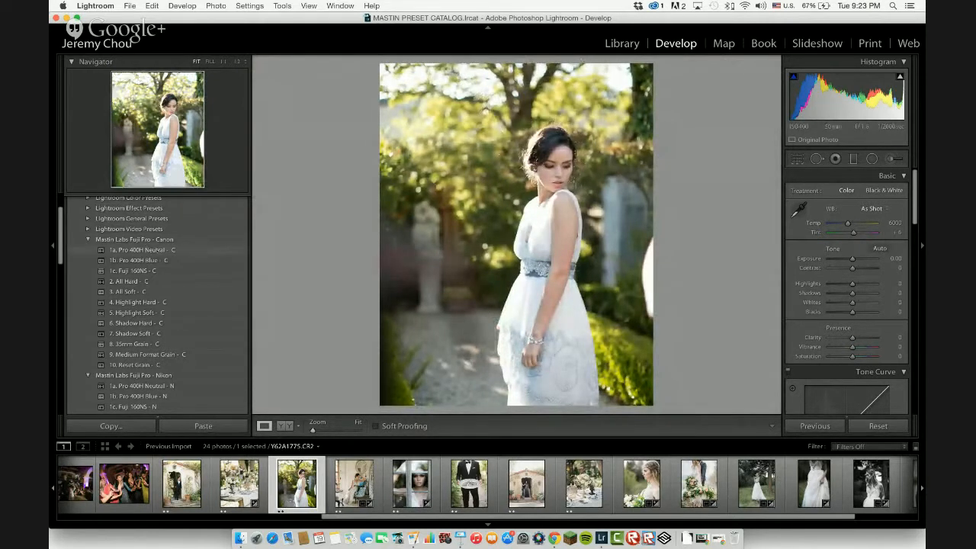
click(156, 250)
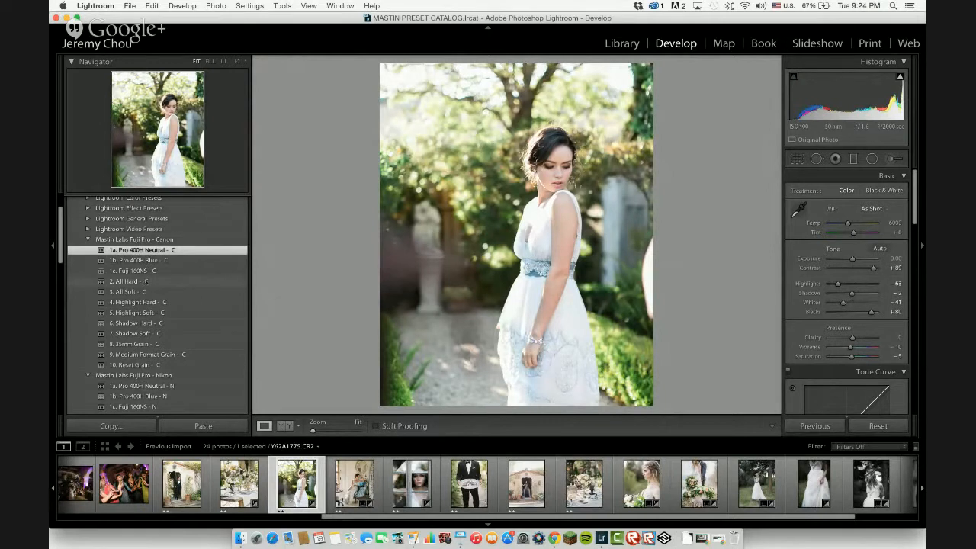
click(141, 291)
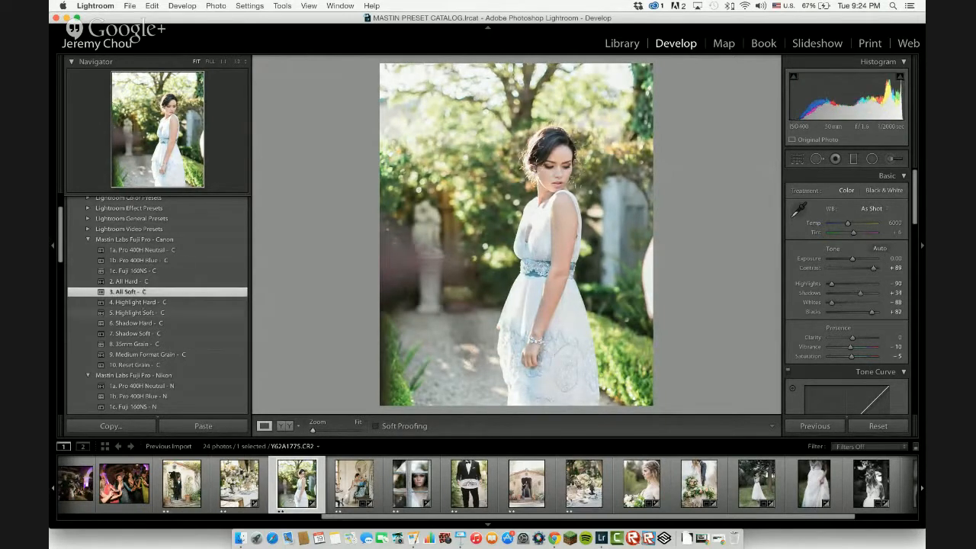
click(159, 354)
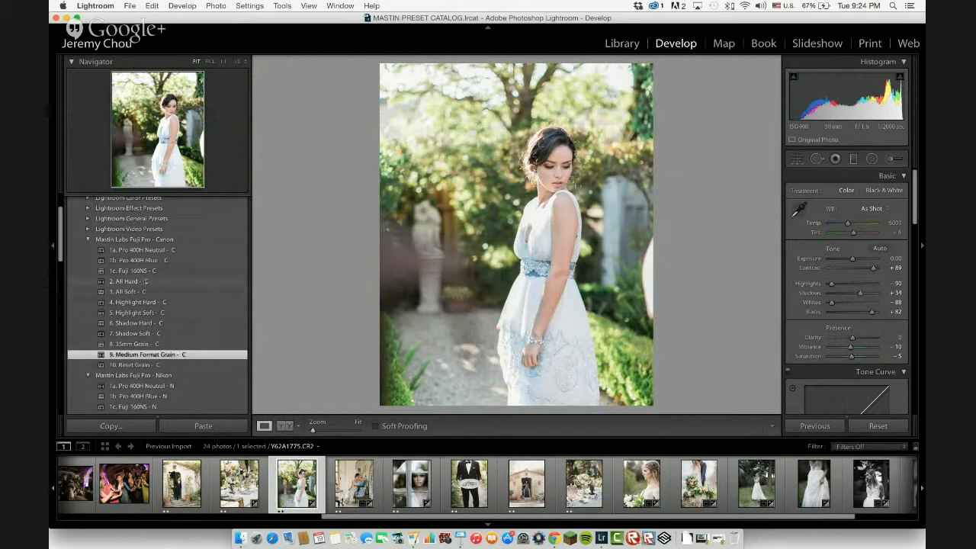
Switch the garden photo's tone preset to All Hard and set its temperature to 5722 and tint to +9.
click(145, 282)
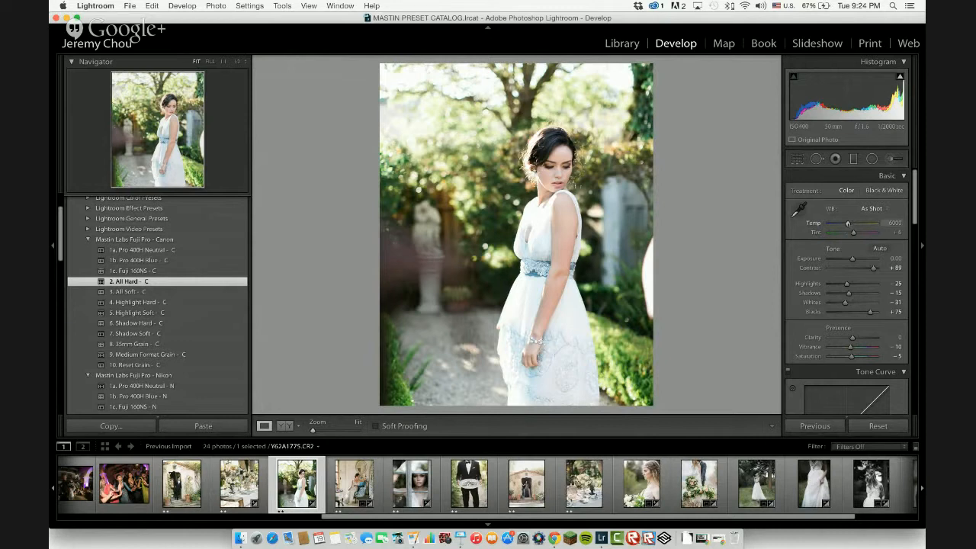
drag(847, 223, 846, 223)
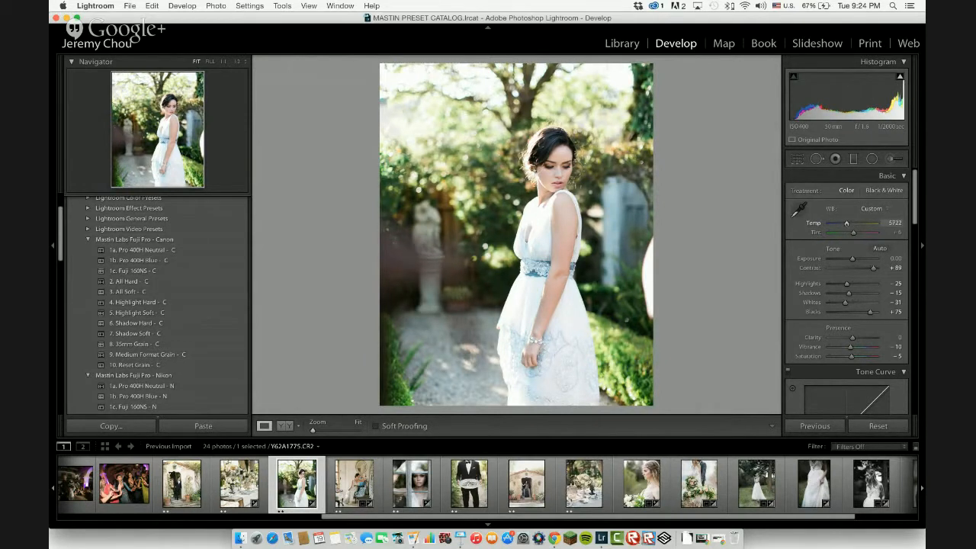
drag(853, 233, 853, 233)
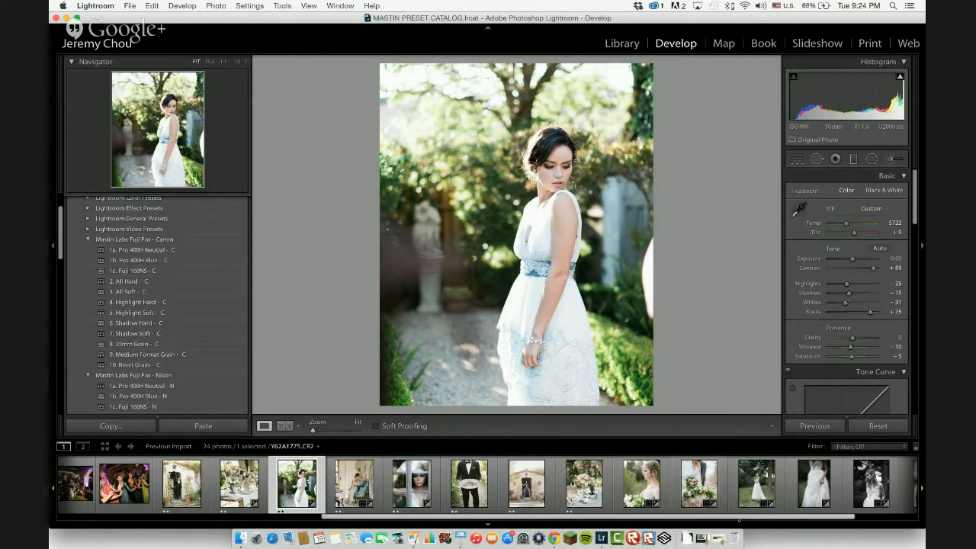
Review the outdoor table-setting and garden photos, and go back through the series to the ballroom photo Y62A0882.CR2.
scroll(526, 479, left, 5)
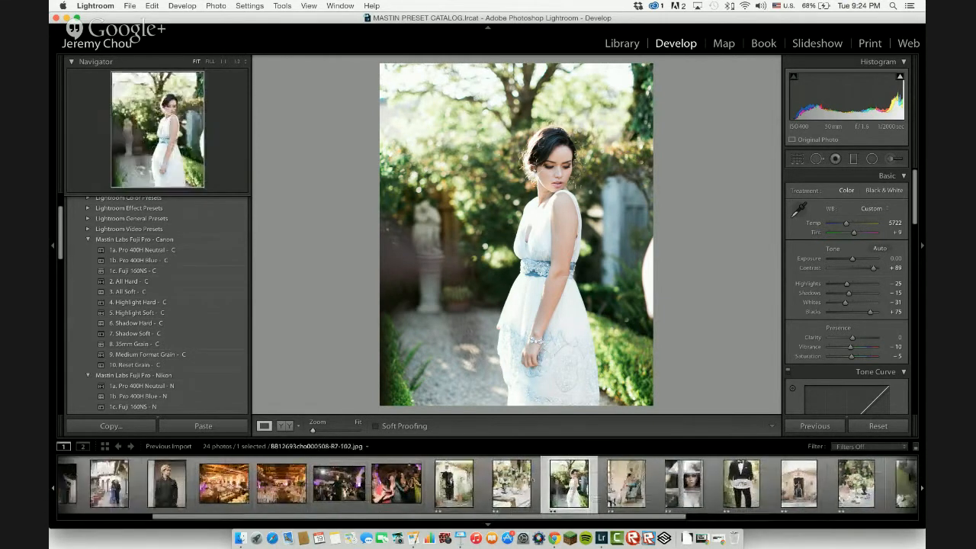
scroll(527, 479, left, 2)
click(606, 485)
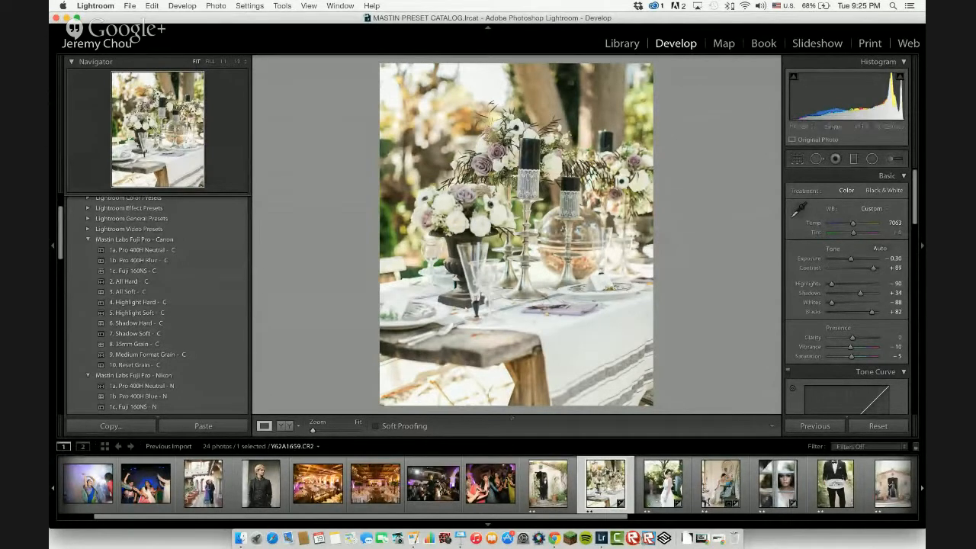
click(663, 483)
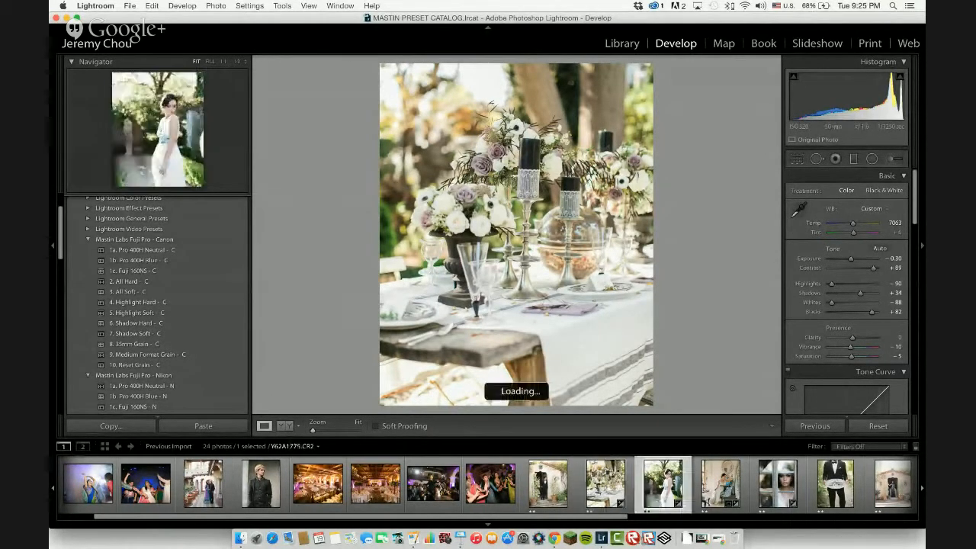
key(Left)
key(Left)
key(Left)
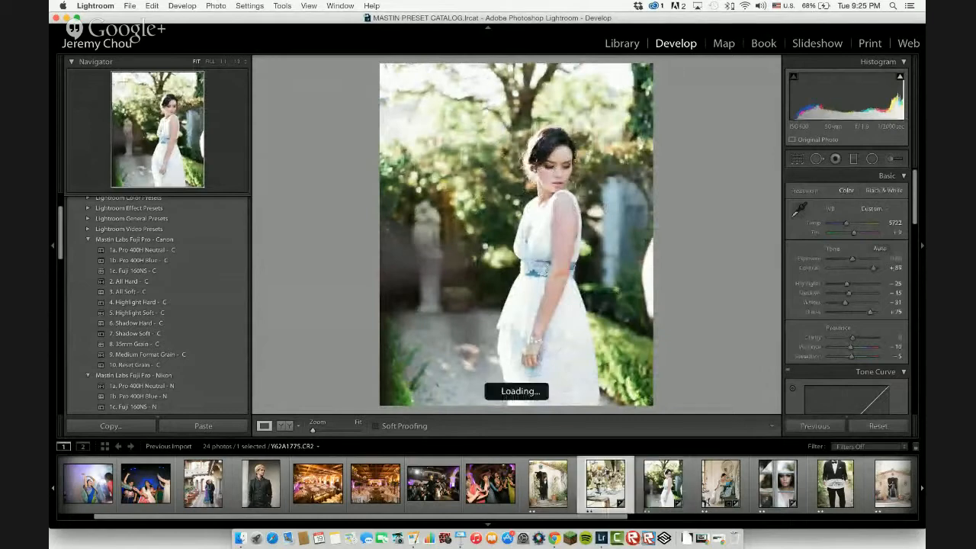
key(Left)
key(Left)
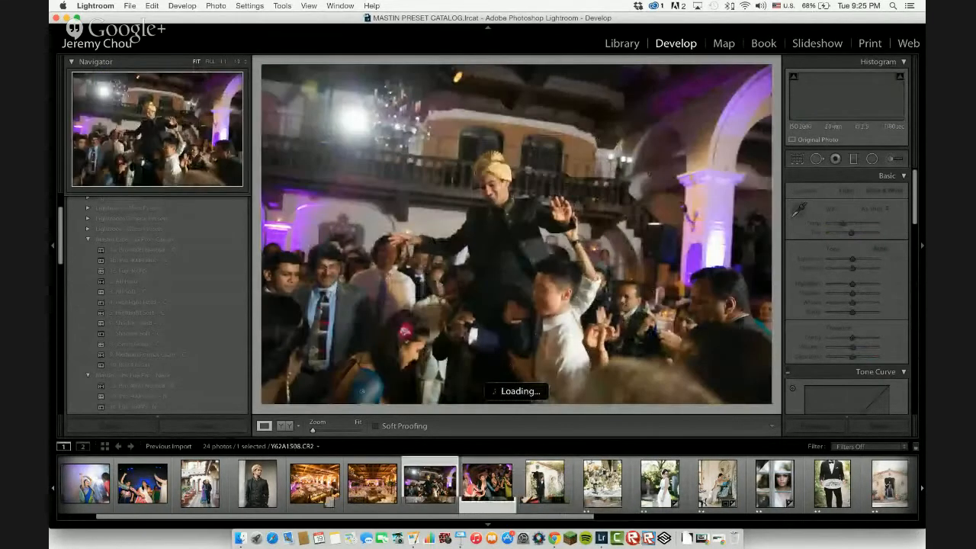
key(Left)
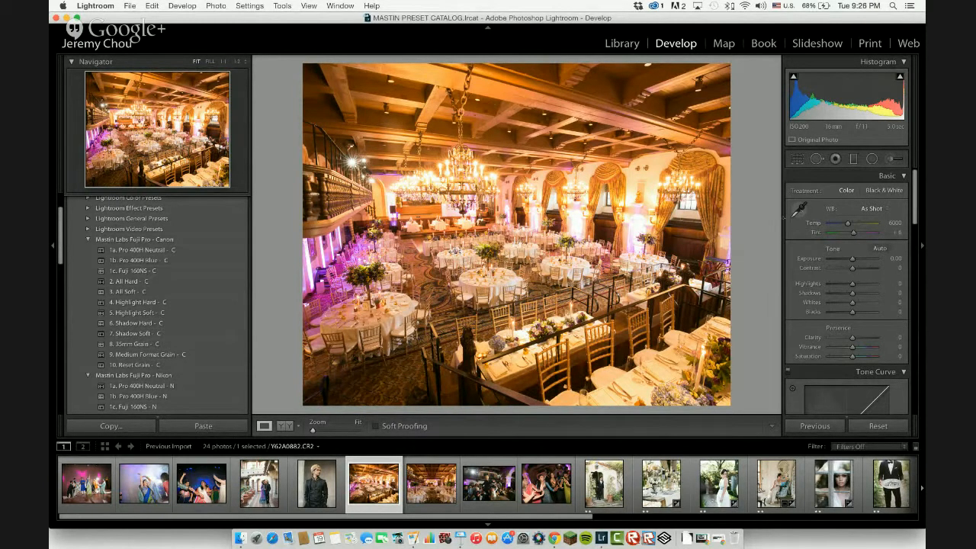
Neutralise the ballroom photo's white balance from a white tablecloth, compare it with the original, and set the temperature to 3877.
click(799, 210)
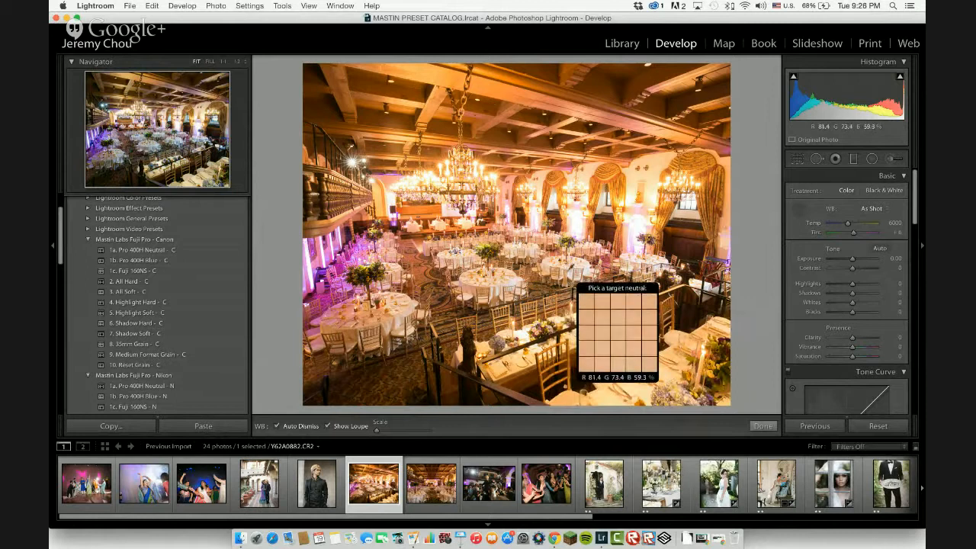
click(569, 268)
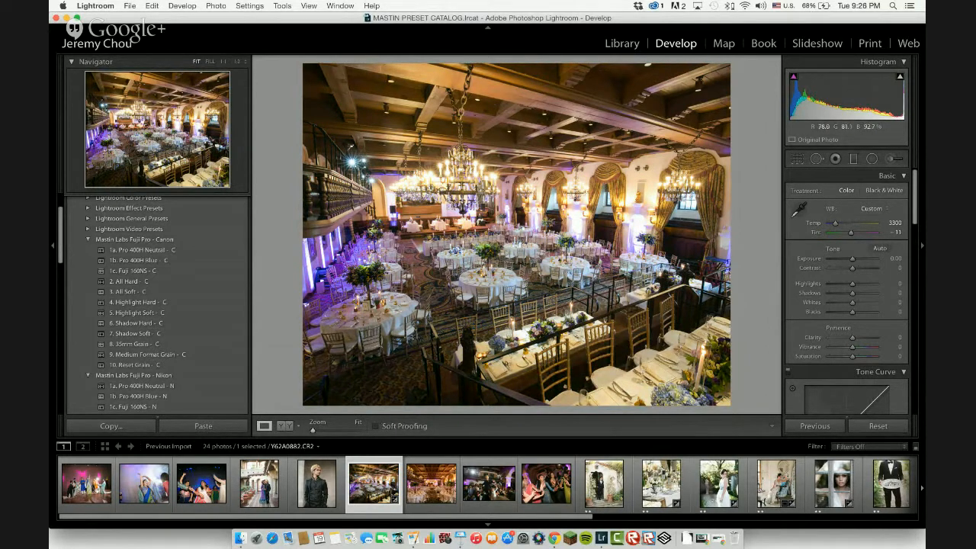
key(y)
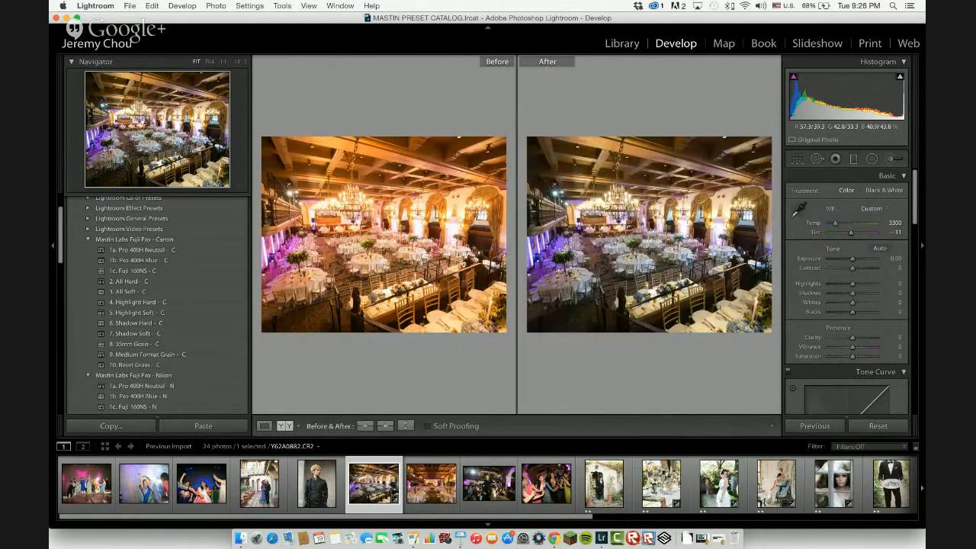
key(Tab)
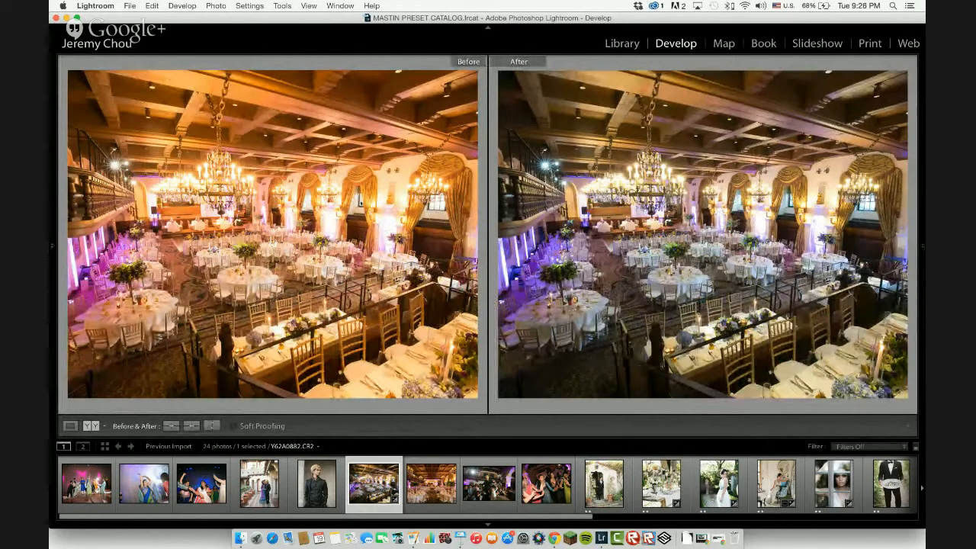
key(Tab)
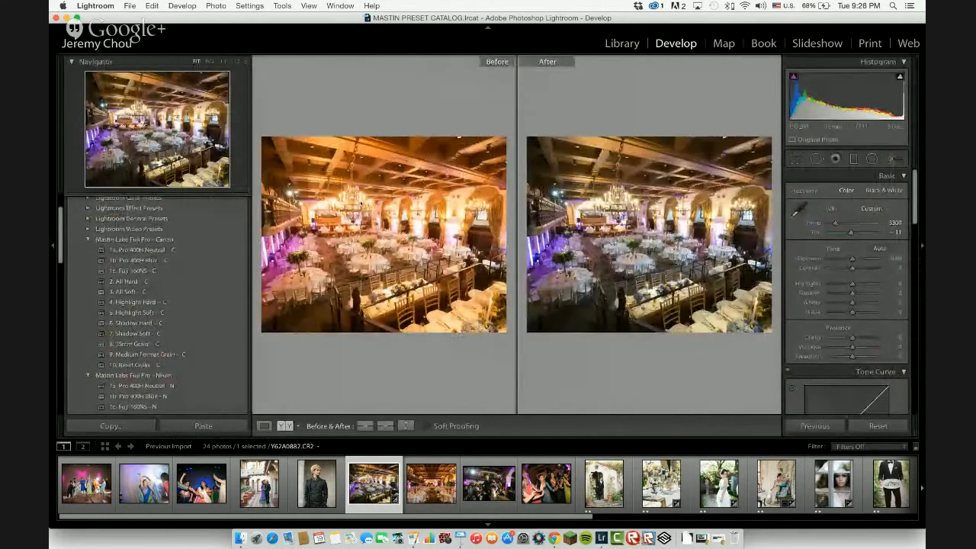
key(Tab)
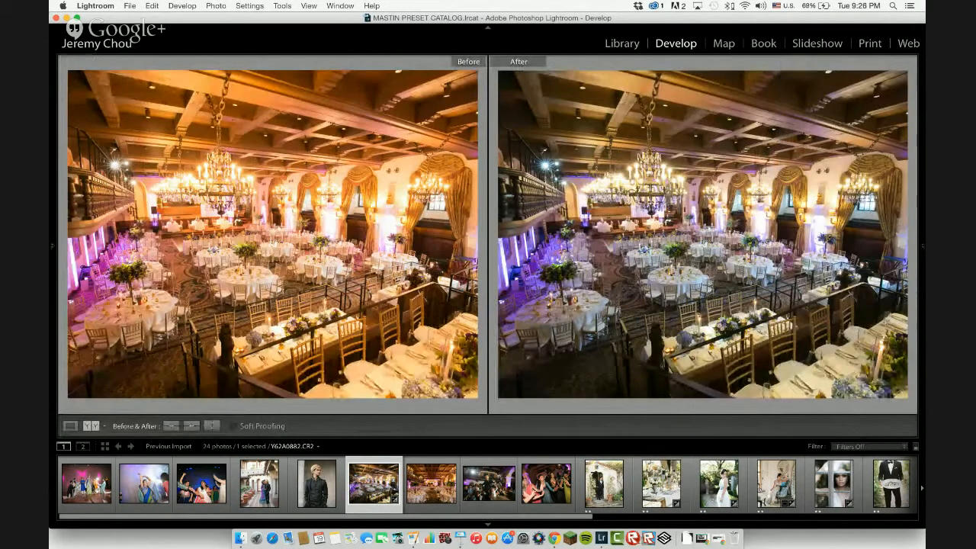
key(Tab)
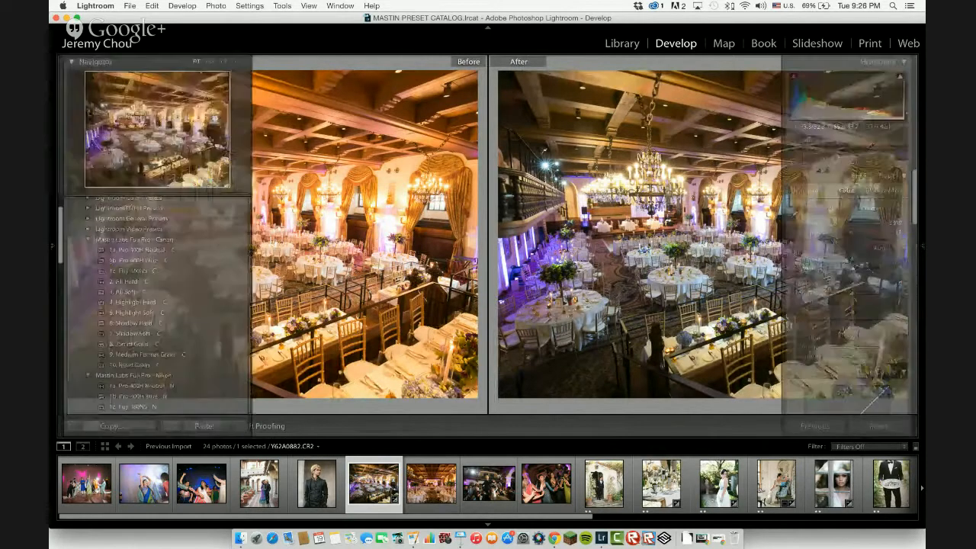
key(y)
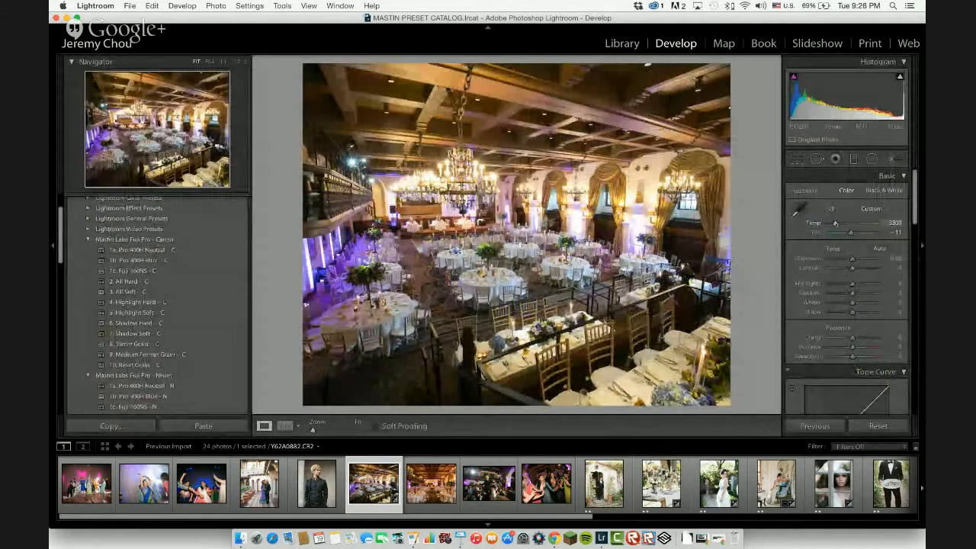
drag(835, 223, 838, 223)
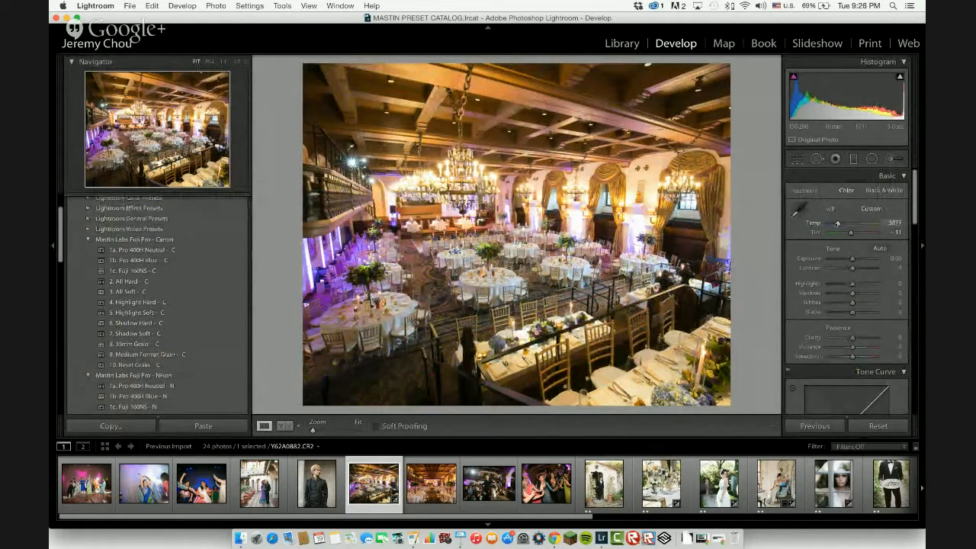
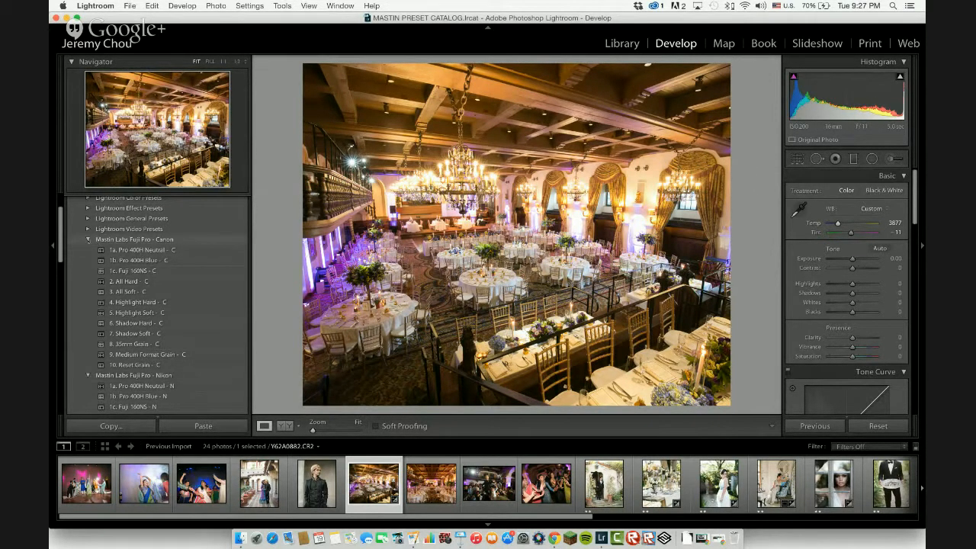
Apply the Mastin Labs Portra Pack Canon presets Portra 800 Base, All Hard and 35mm Grain to the ballroom photo.
click(89, 240)
click(88, 240)
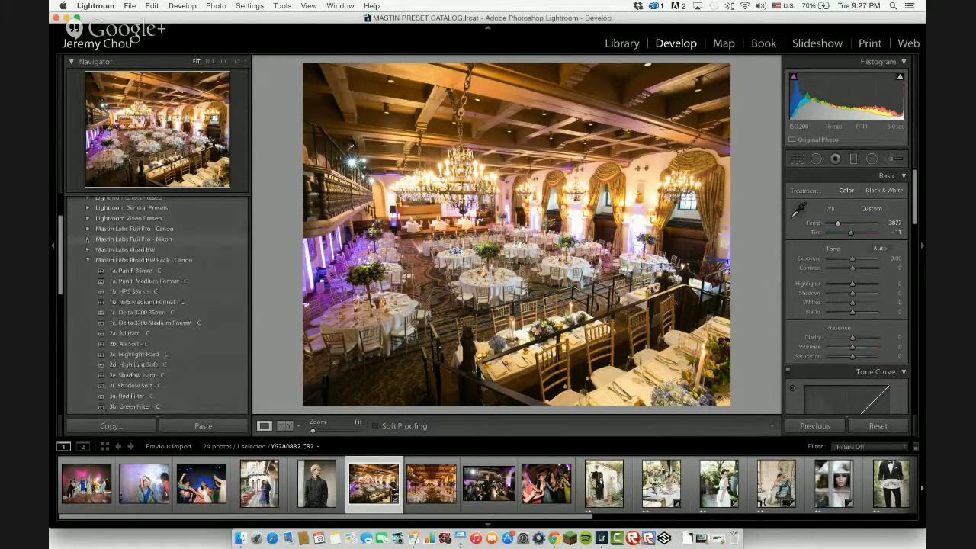
scroll(88, 240, down, 2)
click(88, 238)
scroll(88, 235, down, 1)
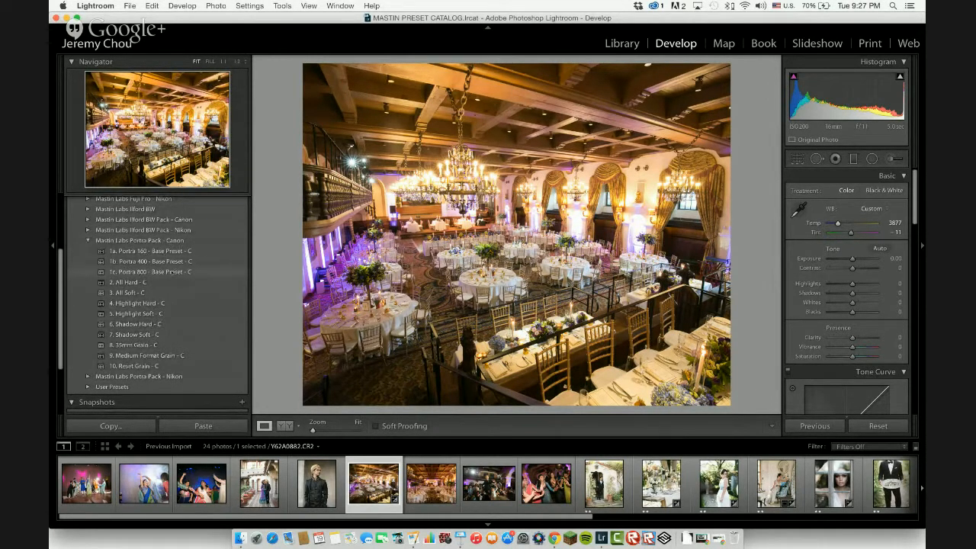
click(180, 271)
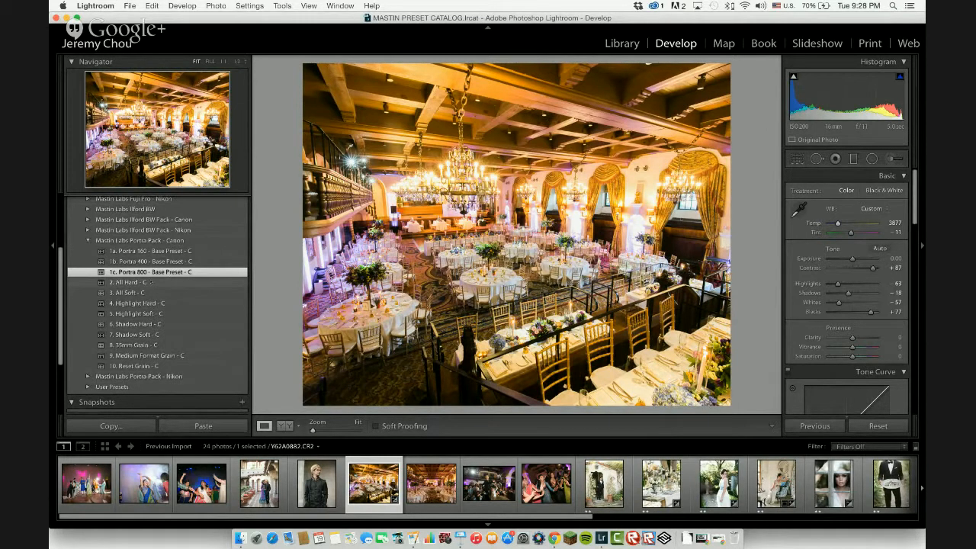
click(151, 282)
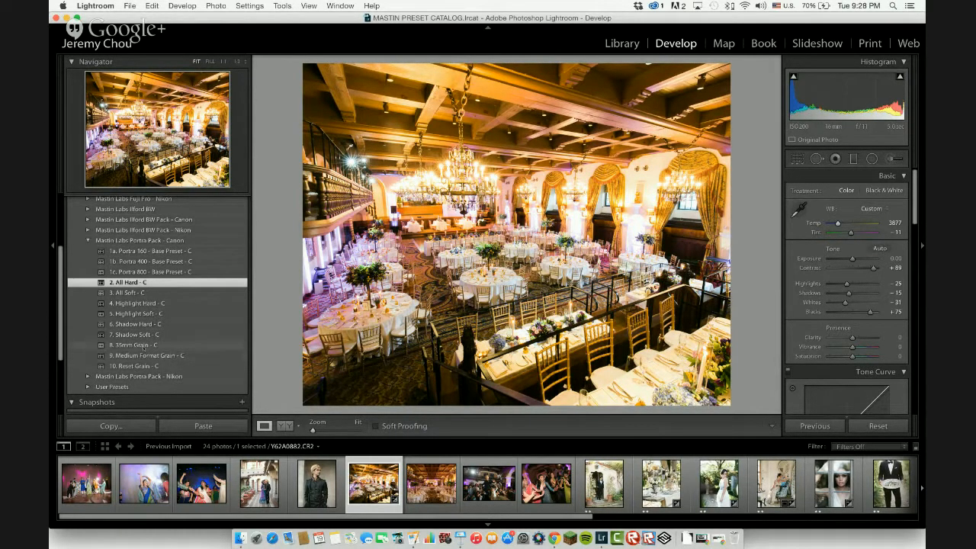
click(198, 345)
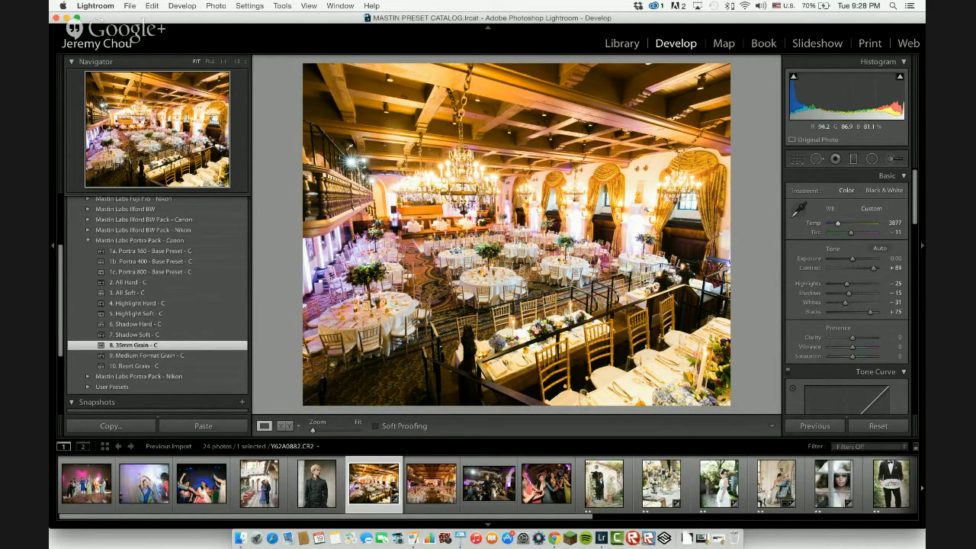
Set the ballroom photo's exposure to -0.35 while viewing it at 1:1, and compare the full image with the original.
click(647, 207)
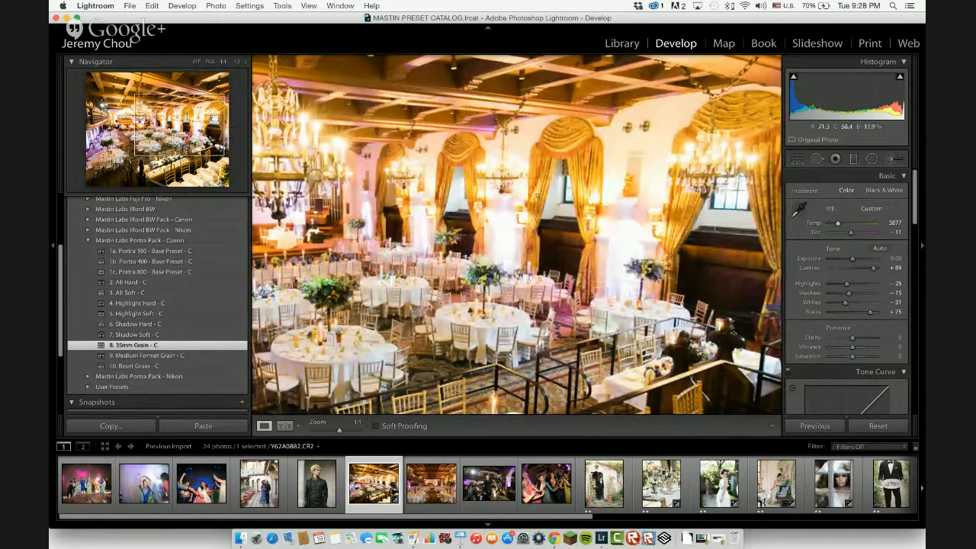
drag(853, 259, 851, 258)
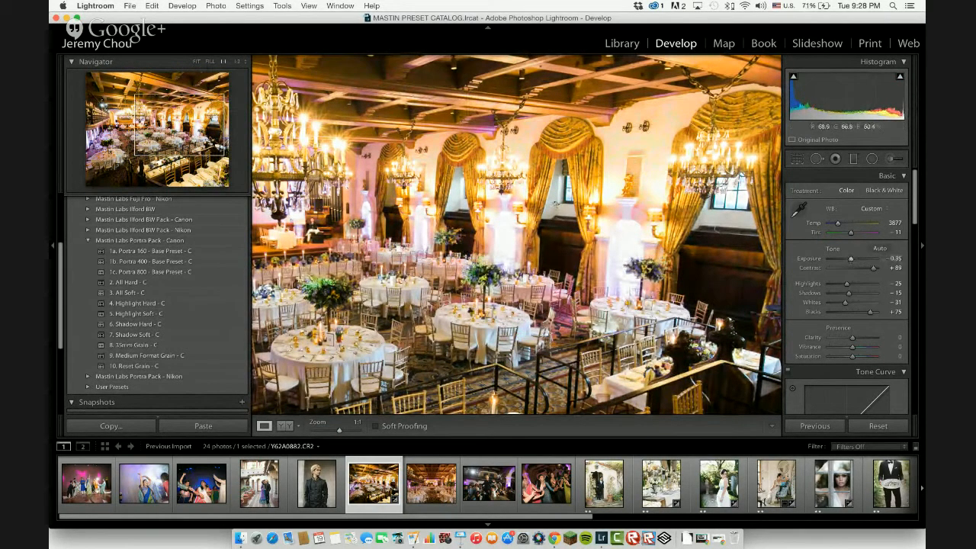
key(z)
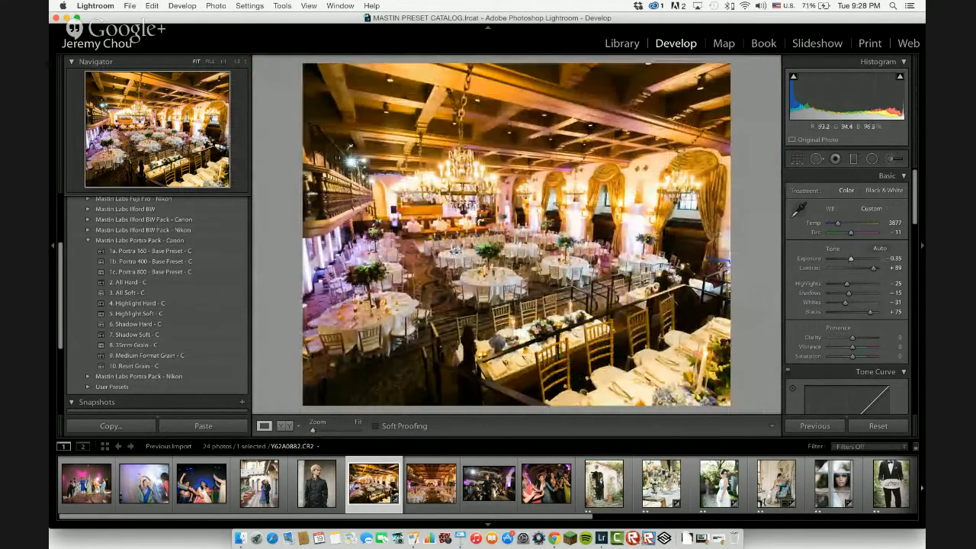
key(y)
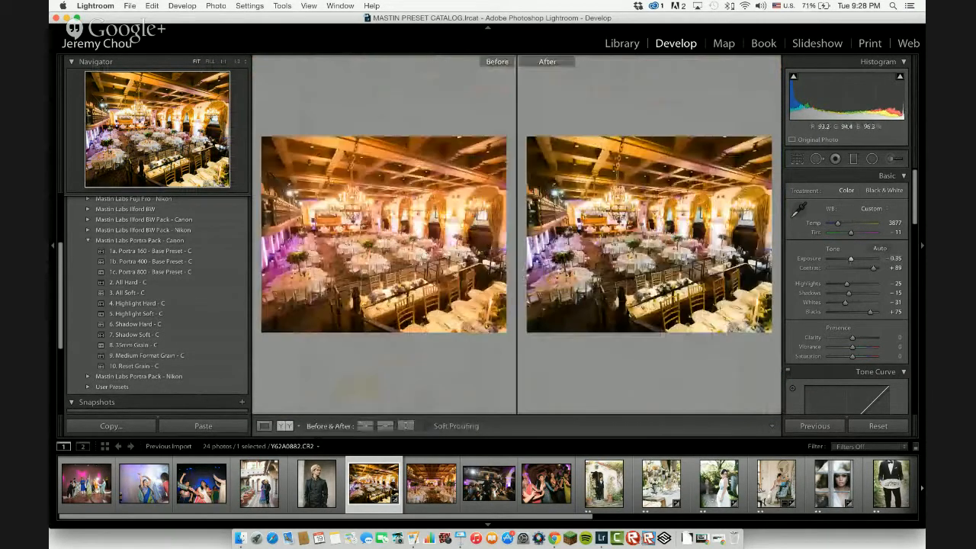
key(Tab)
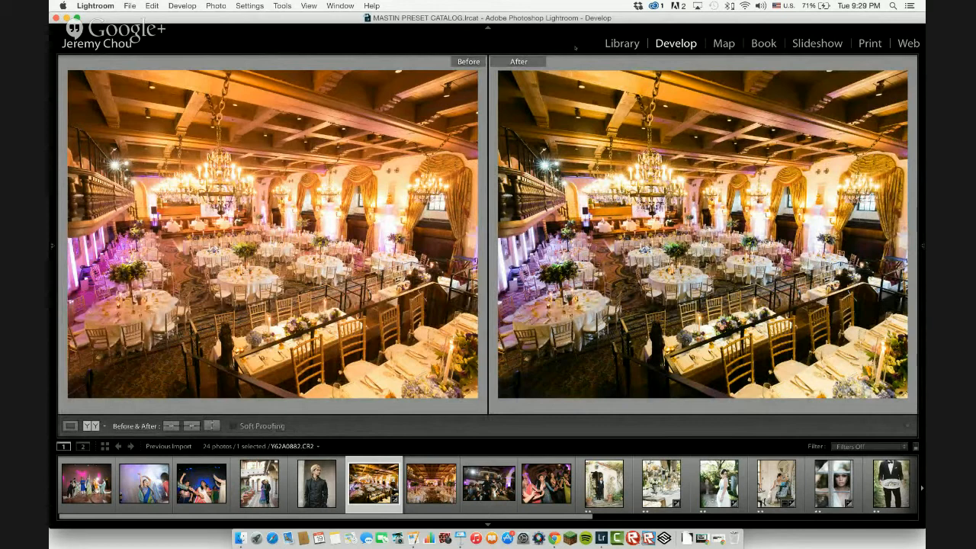
key(Tab)
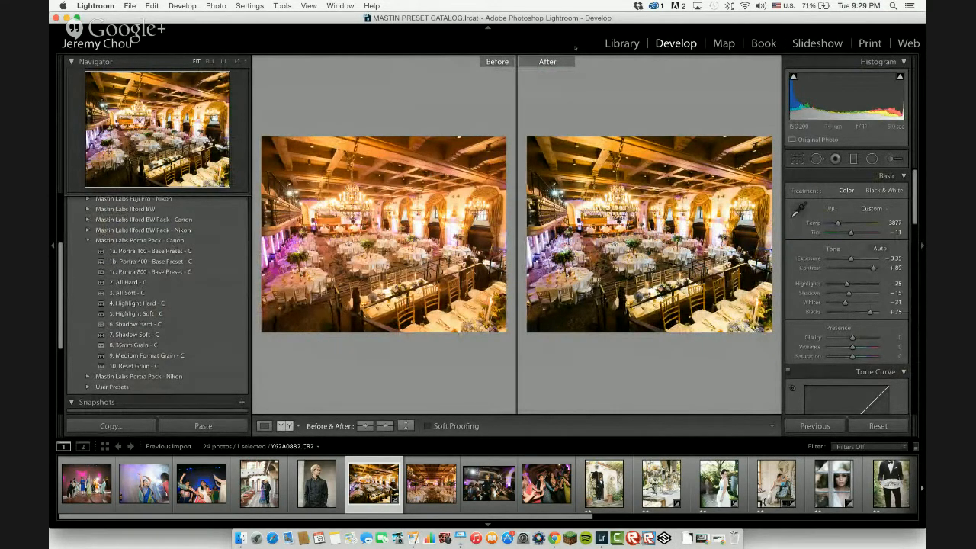
key(y)
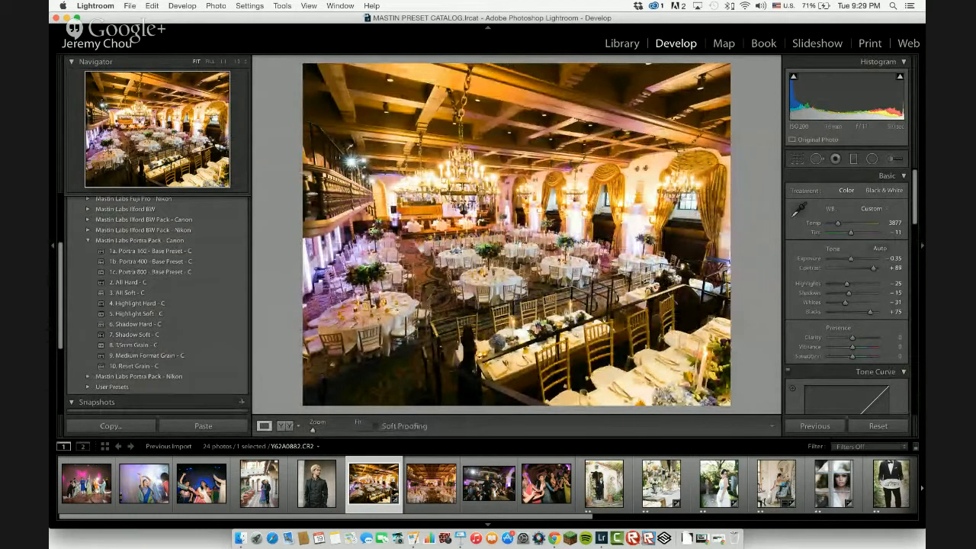
Compare the edited ballroom photo with the neighbouring unedited one, Y62A0885.CR2, and enlarge the window around the unedited photo.
key(Right)
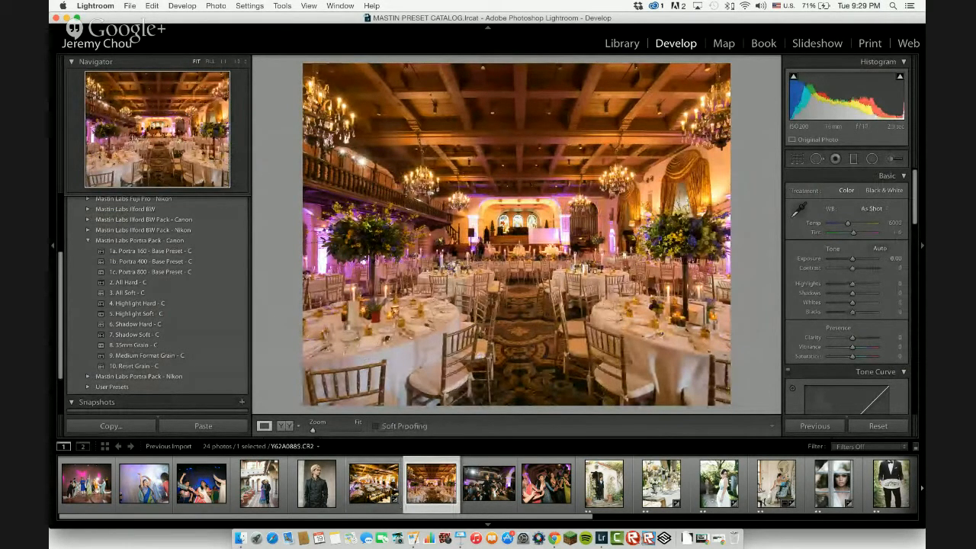
key(Left)
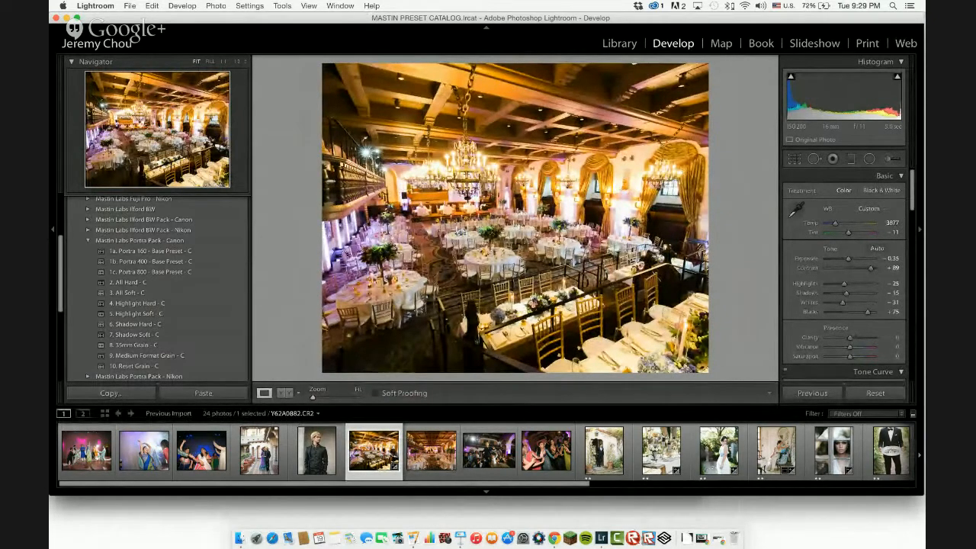
key(Right)
key(Left)
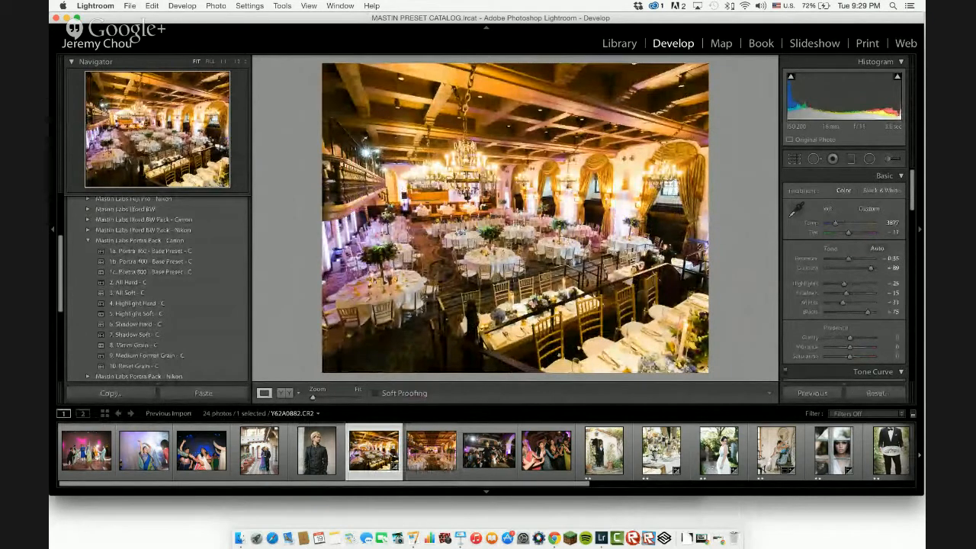
key(Right)
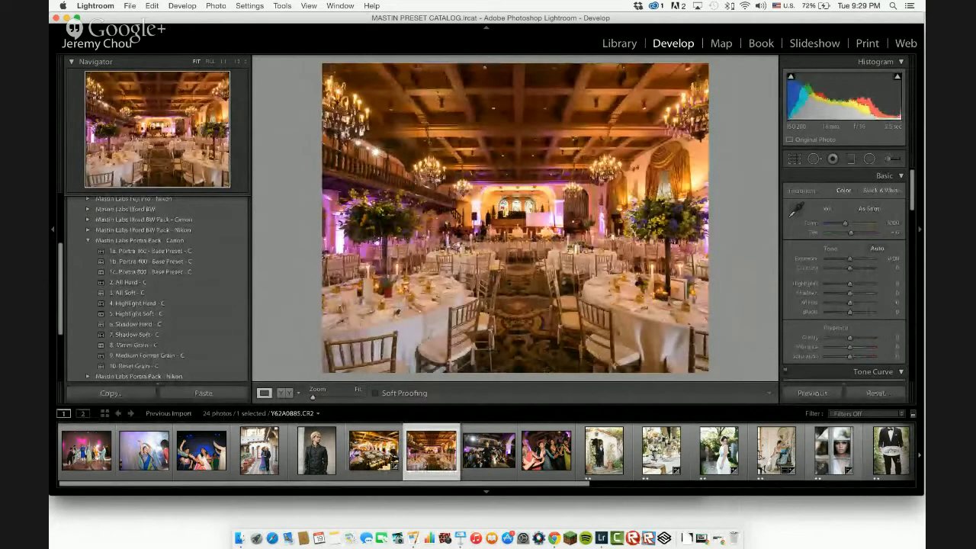
drag(924, 493, 921, 523)
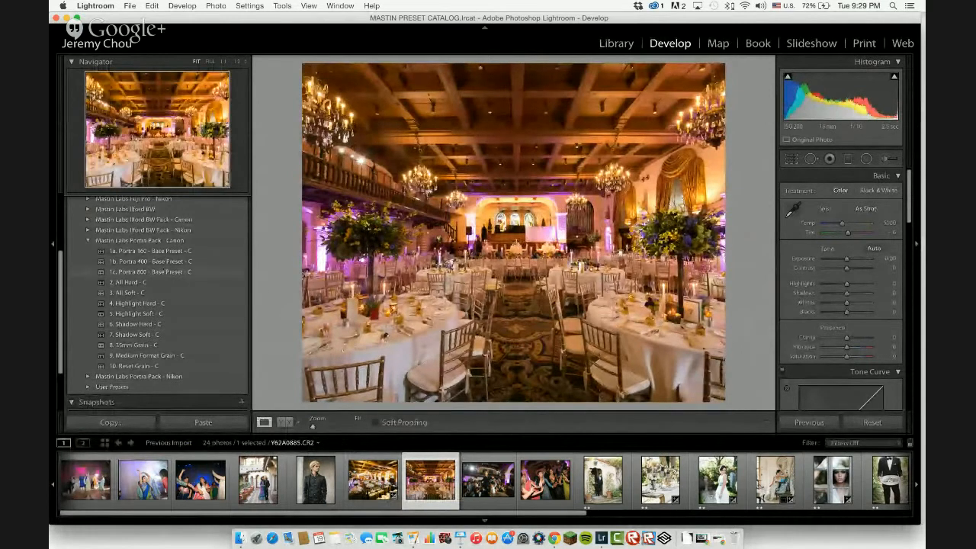
Set the second ballroom photo's exposure to +0.35 and neutralise its white balance from the white cloth of a foreground table.
drag(847, 259, 848, 259)
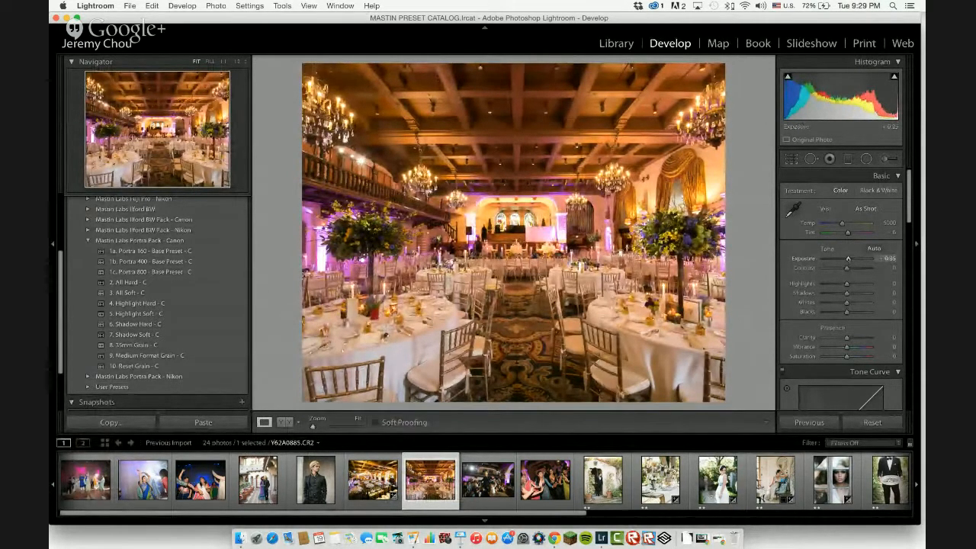
key(w)
click(681, 335)
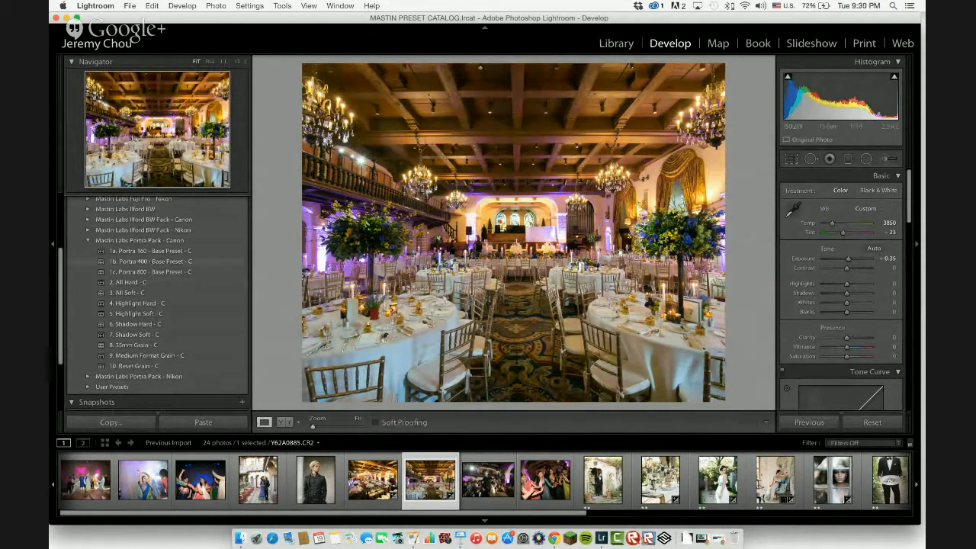
Apply the Portra Pack Canon presets Portra 800 Base, All Hard and Medium Format Grain to the second ballroom photo, keeping exposure at +0.35.
click(150, 271)
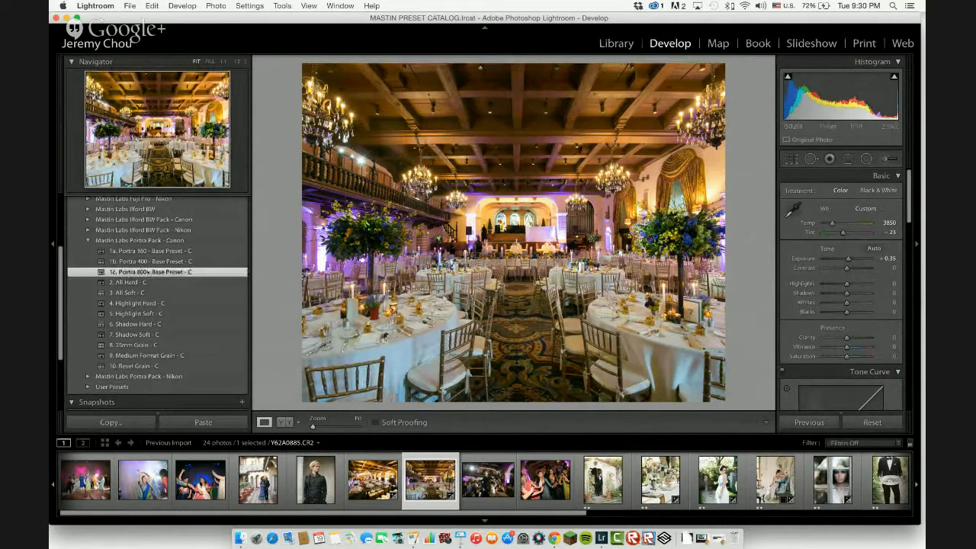
click(146, 282)
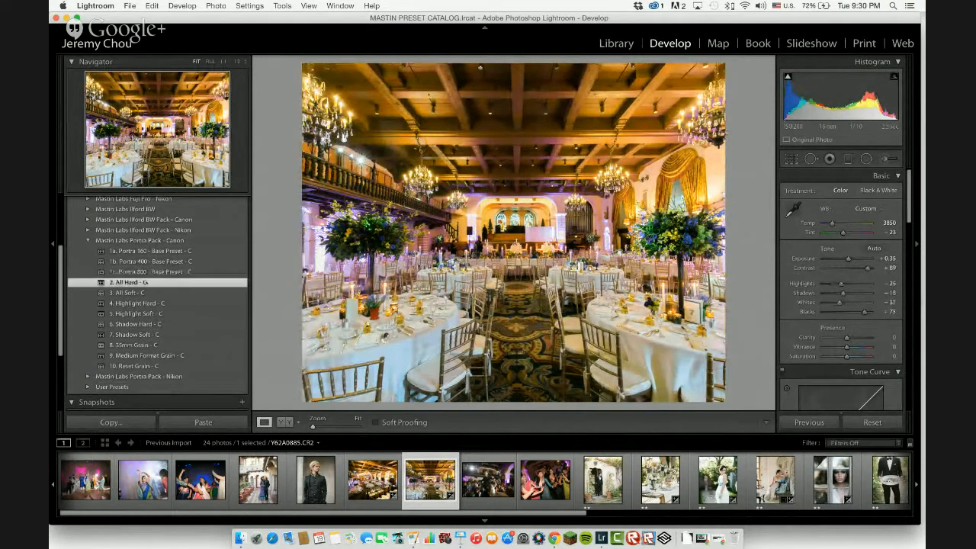
click(145, 355)
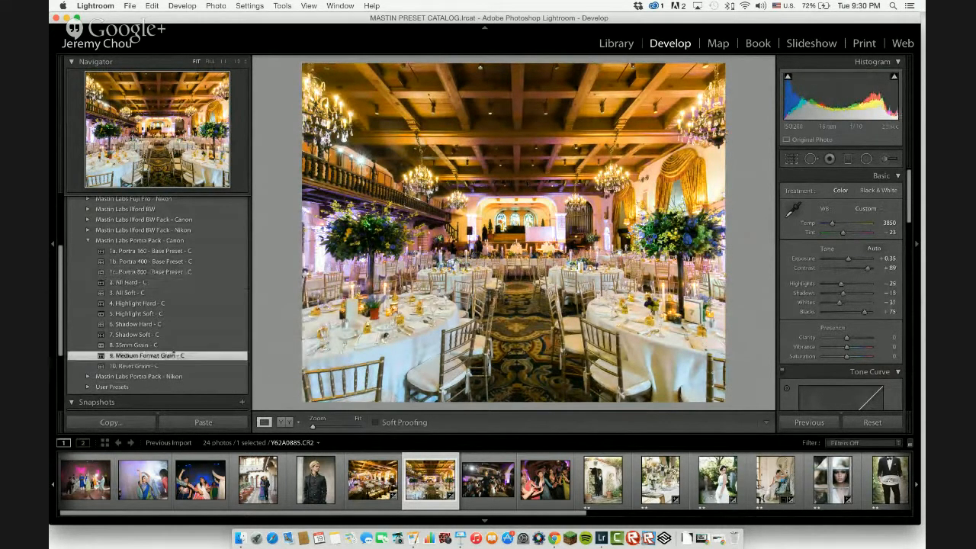
drag(849, 258, 849, 259)
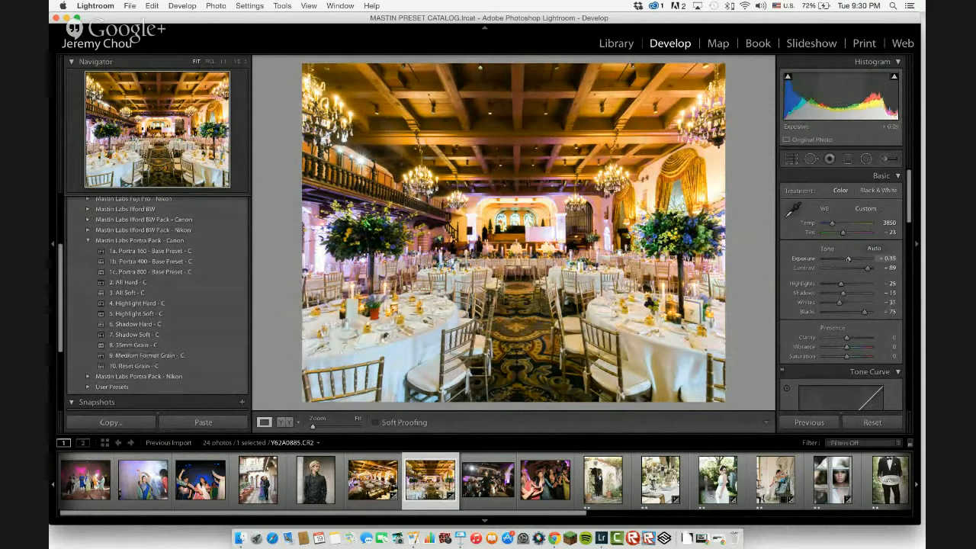
Compare the second ballroom photo side by side with its original in an enlarged view, and return to the single-image view.
key(y)
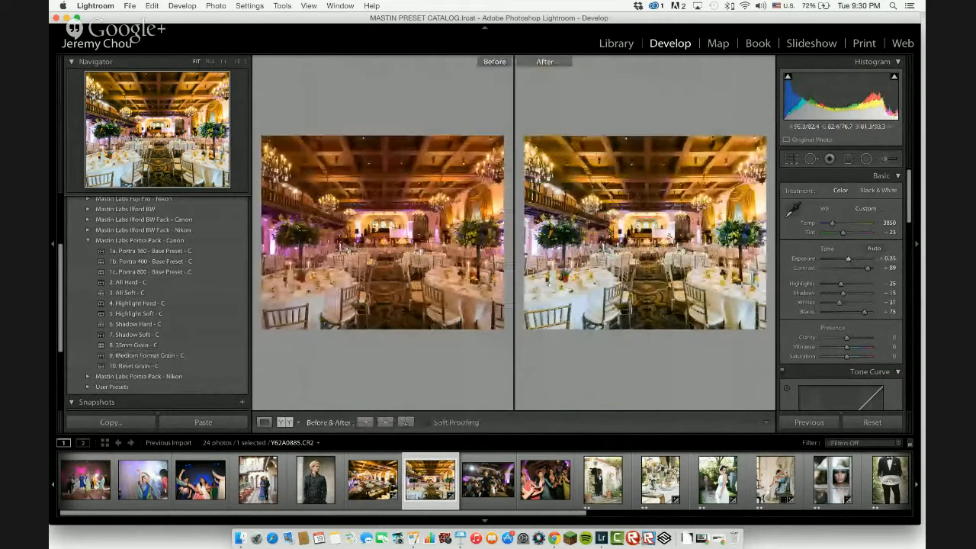
key(Tab)
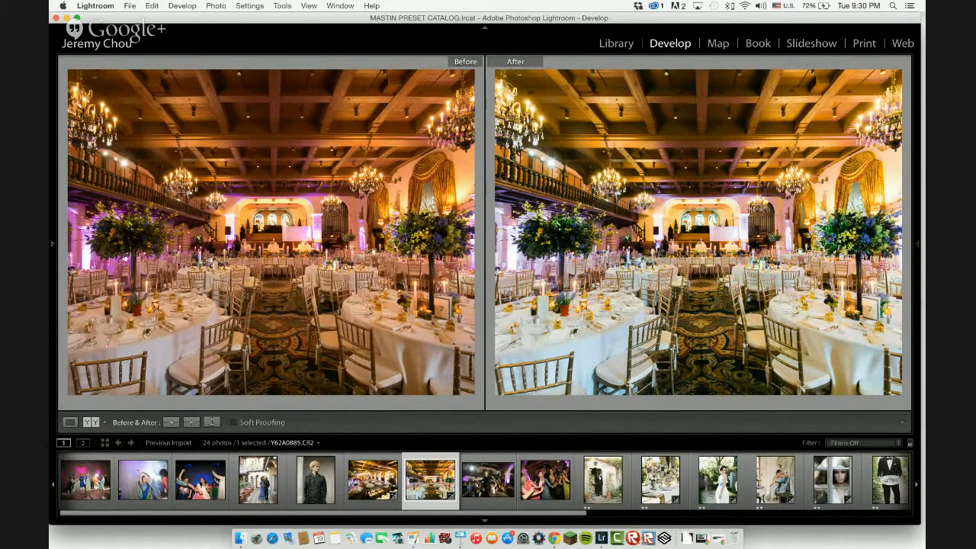
key(y)
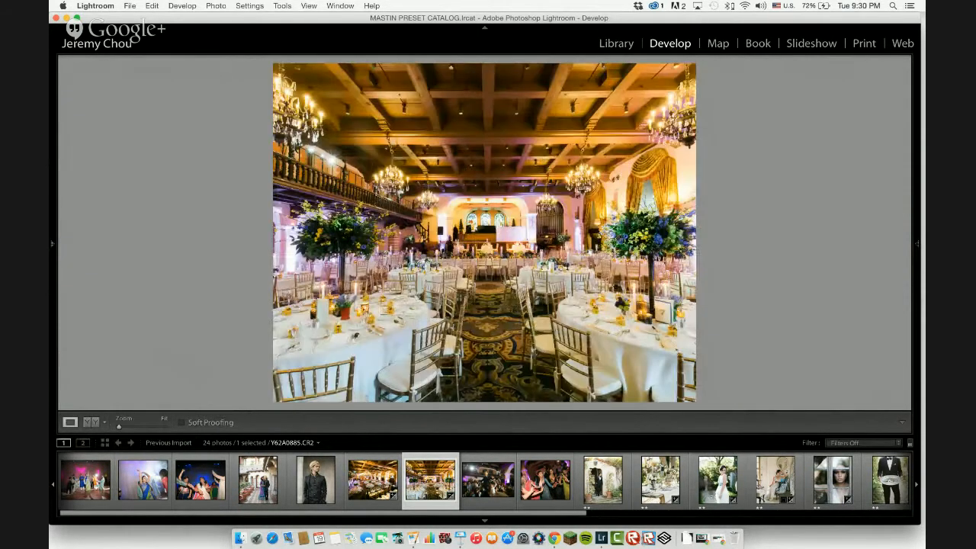
key(Tab)
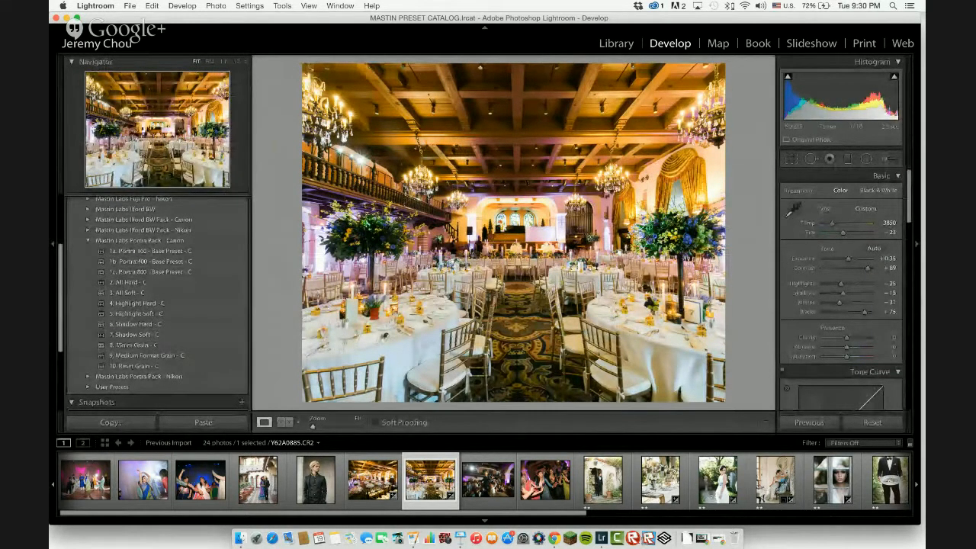
Crop dance photo Y62A9132.CR2 tighter around the woman in the blue sari at the original aspect ratio, cutting off the hands at the edge.
click(143, 479)
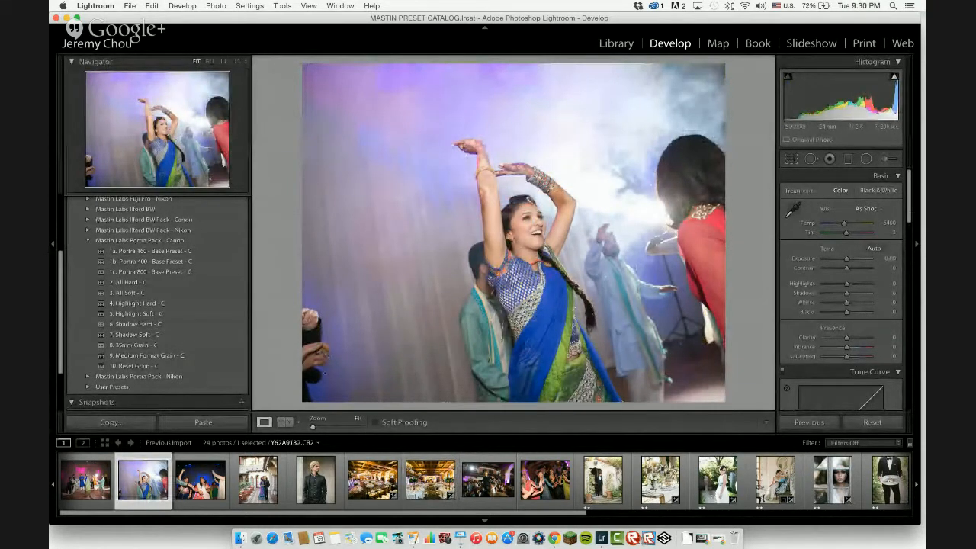
key(r)
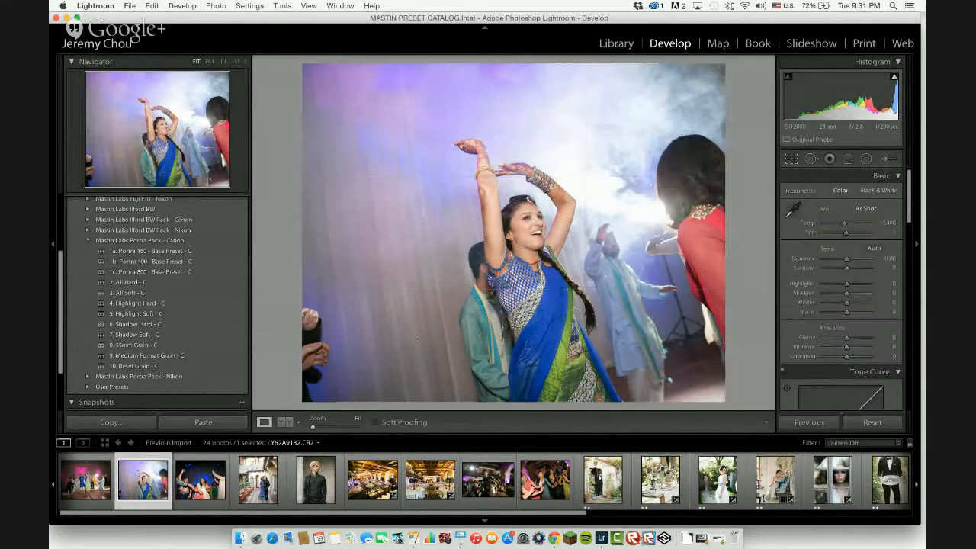
drag(302, 67, 377, 126)
drag(569, 263, 569, 277)
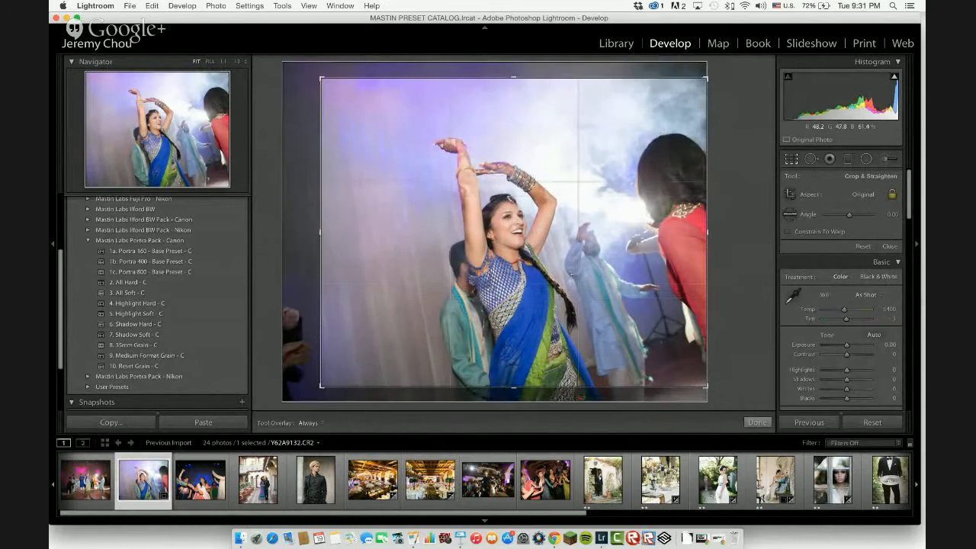
drag(321, 78, 336, 91)
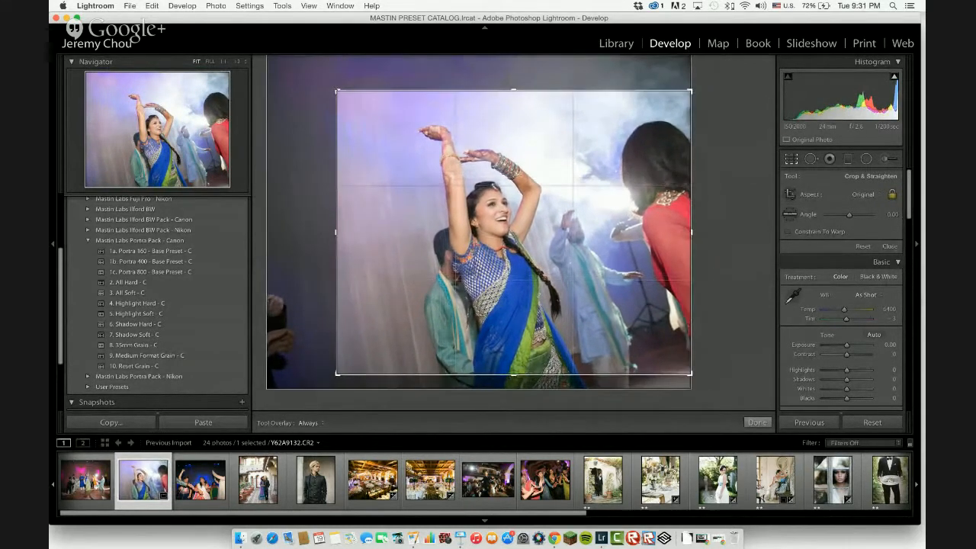
drag(529, 238, 529, 244)
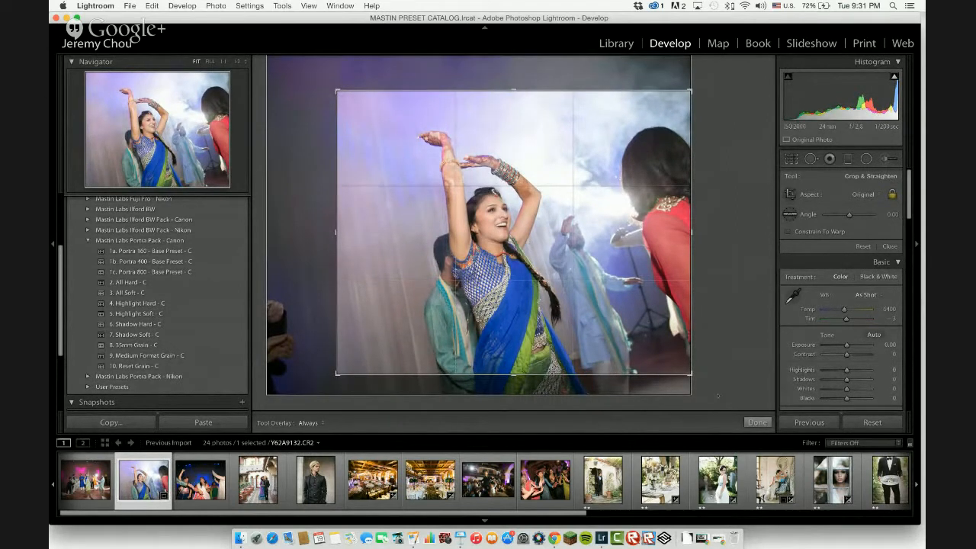
key(Return)
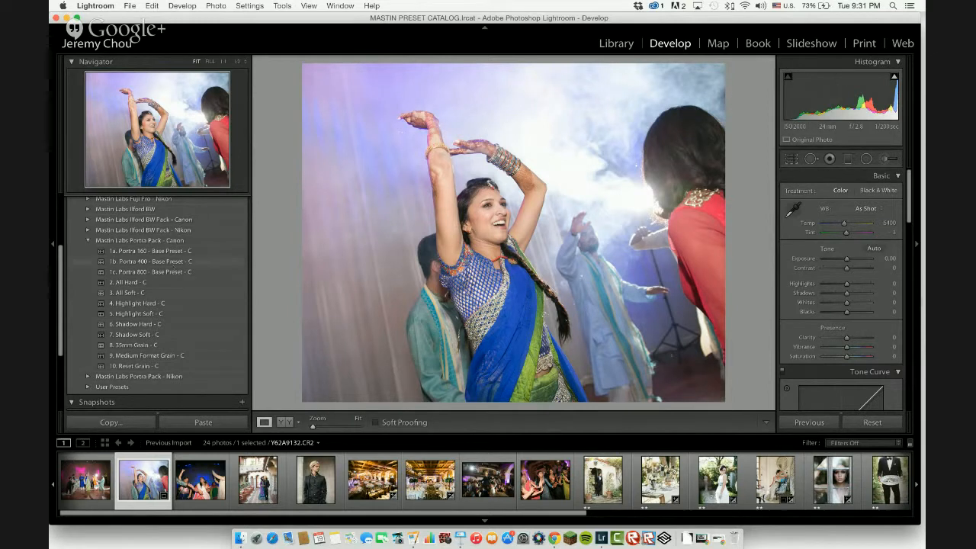
Apply the Portra 800 Base, All Hard and Medium Format Grain presets to the cropped dance photo and set its exposure to -0.45.
click(154, 272)
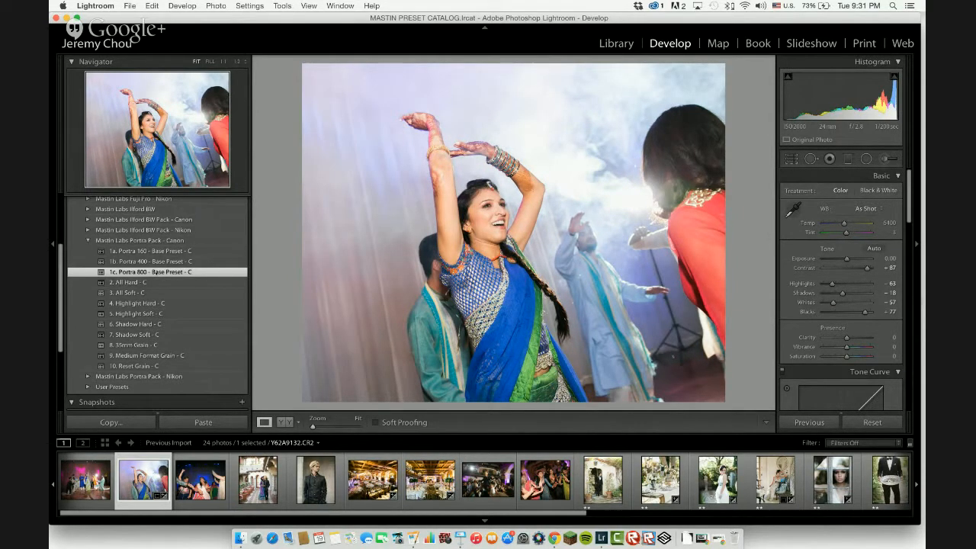
click(161, 356)
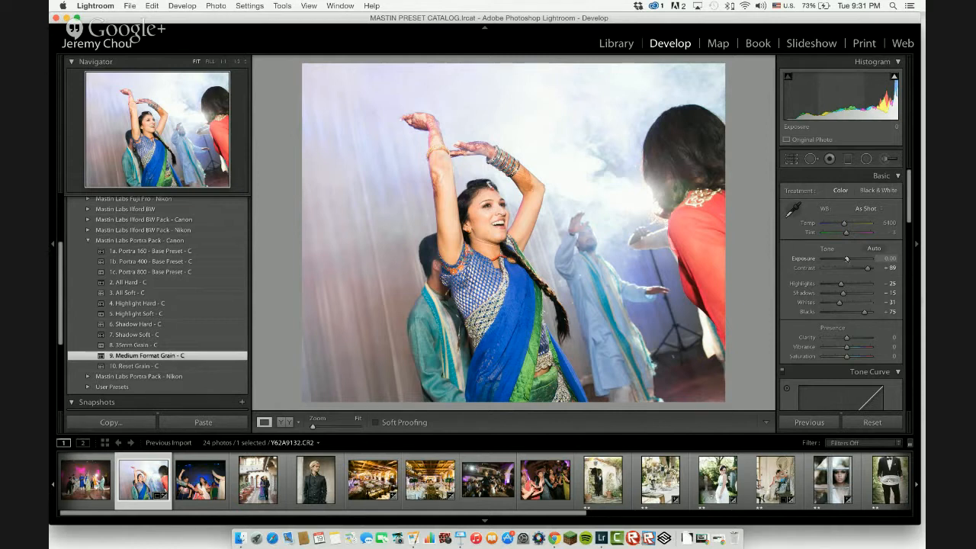
drag(846, 258, 848, 258)
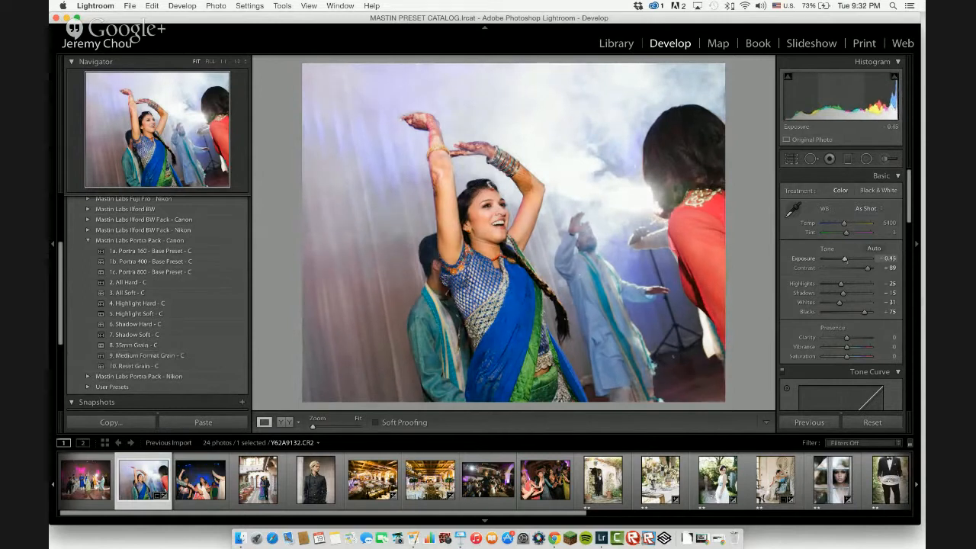
Try the Flash white balance on the dance photo and set it back to As Shot.
scroll(845, 258, down, 1)
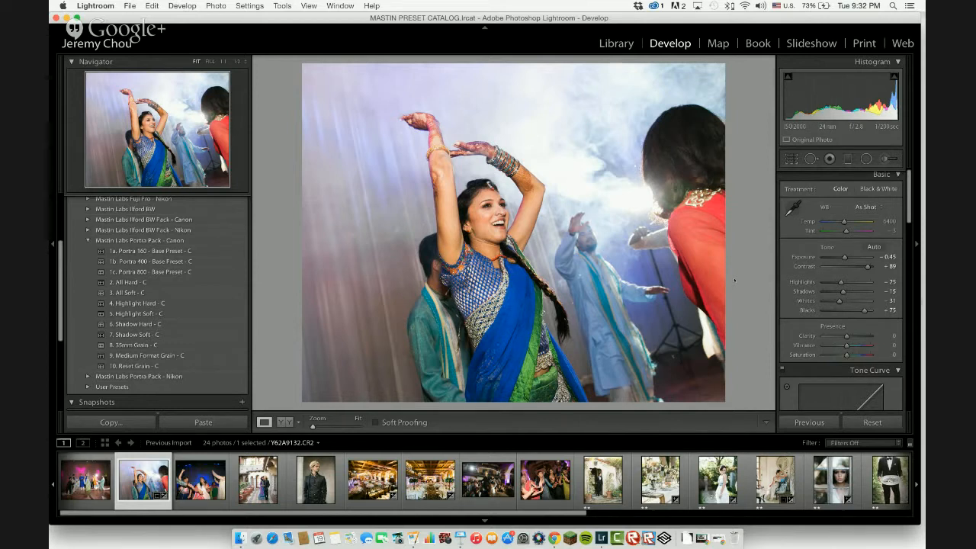
click(865, 206)
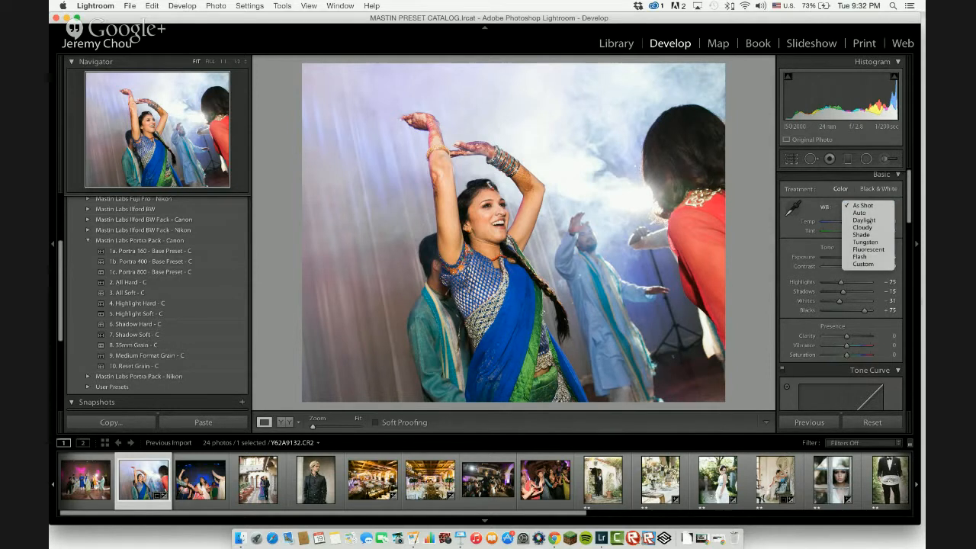
click(859, 256)
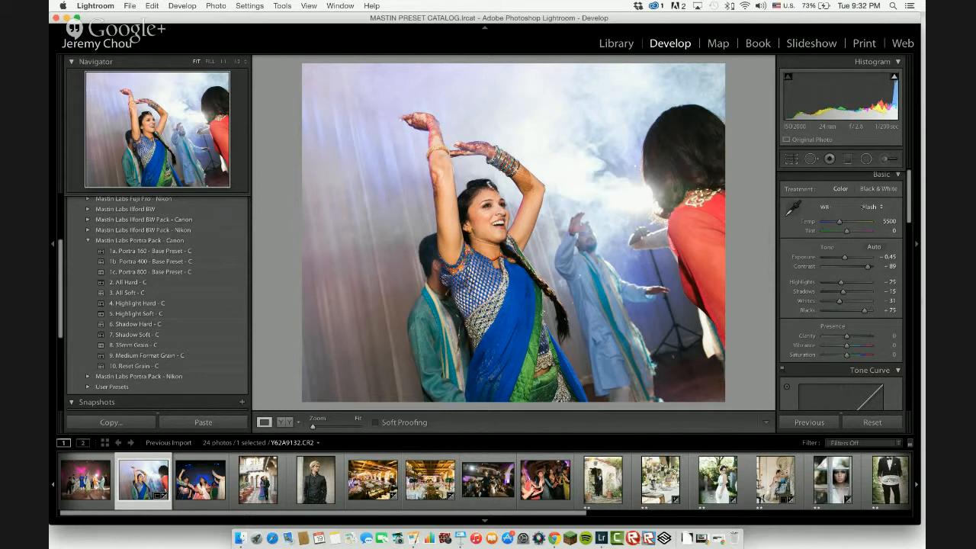
click(870, 206)
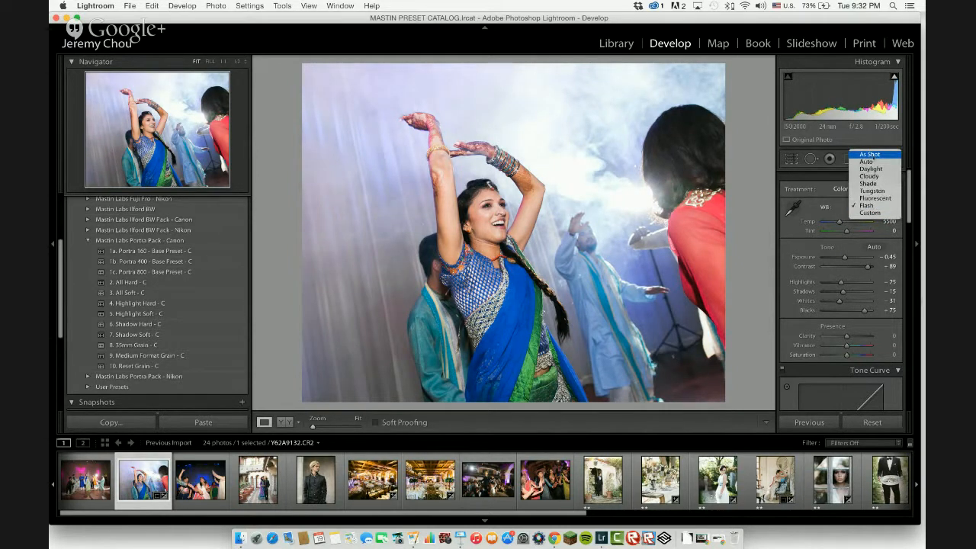
click(869, 154)
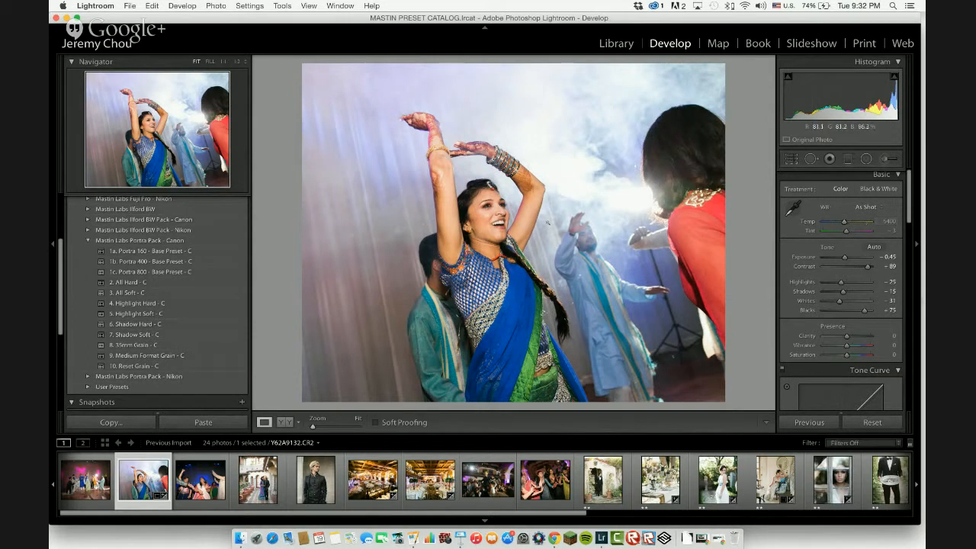
Compare the edited photo of the woman in the blue sari side by side with its original in an enlarged view.
key(shift+y)
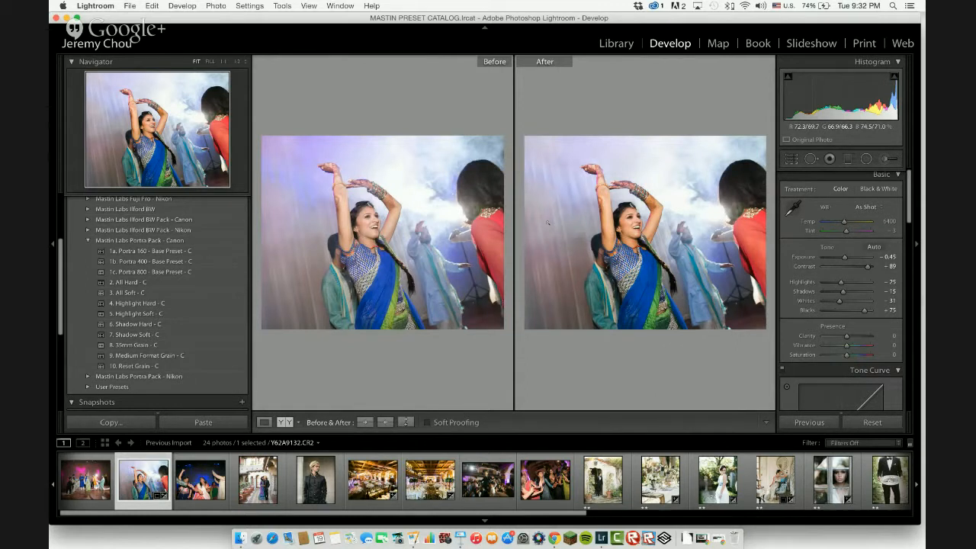
key(Tab)
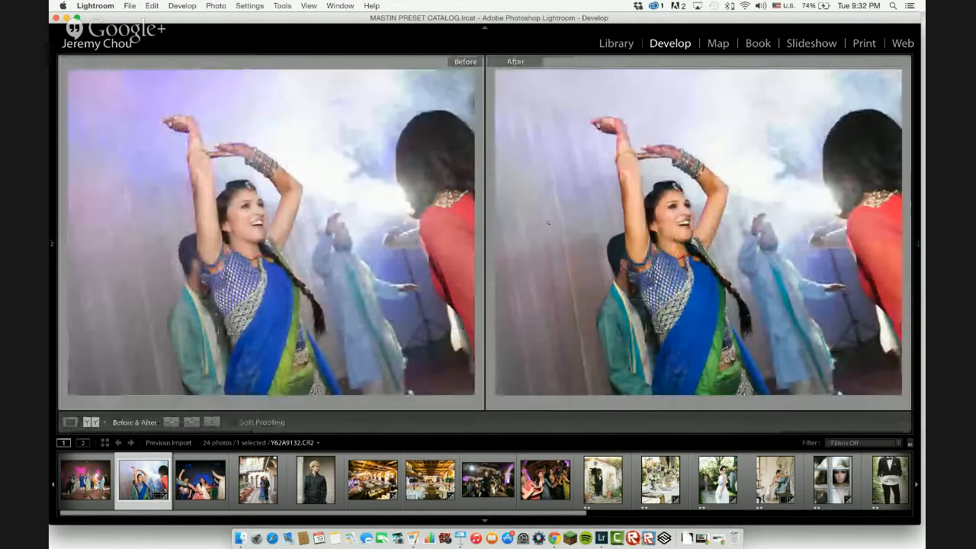
key(Tab)
key(y)
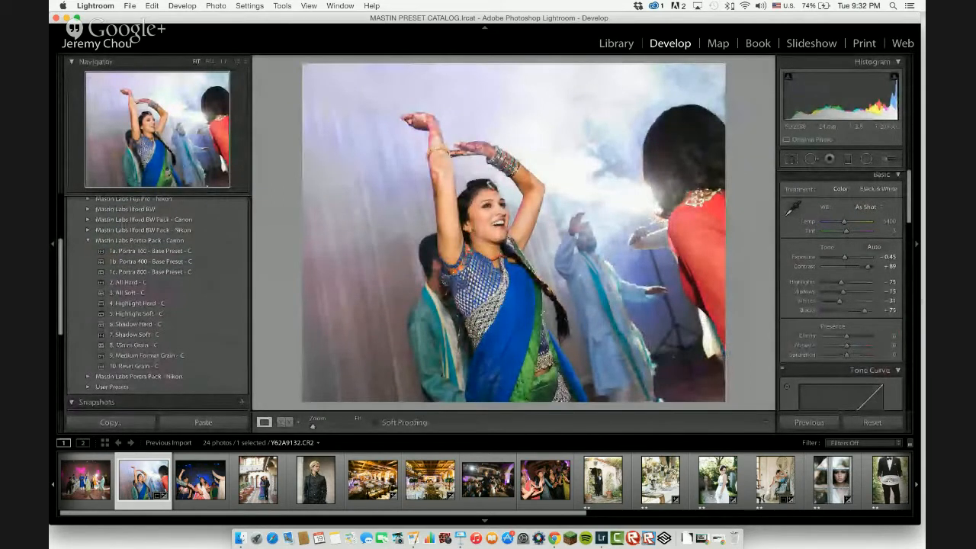
Apply the Portra 800 Base, All Hard and Medium Format Grain presets to the next dance photo, Y62A9176.CR2.
key(Right)
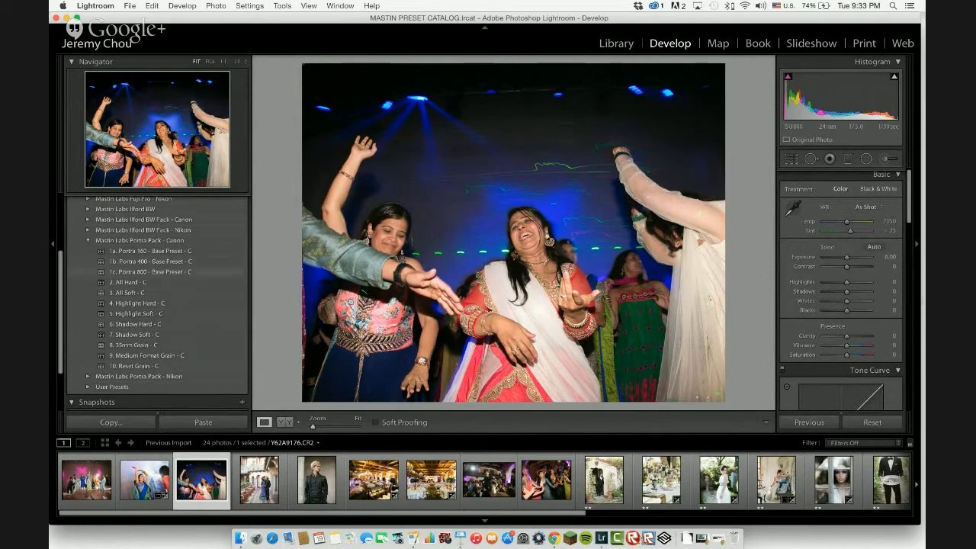
click(155, 272)
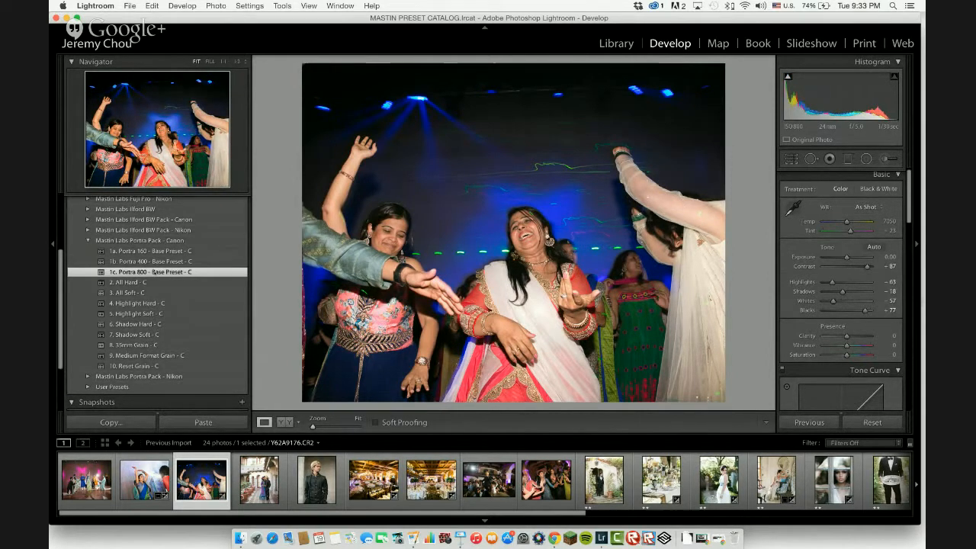
click(148, 283)
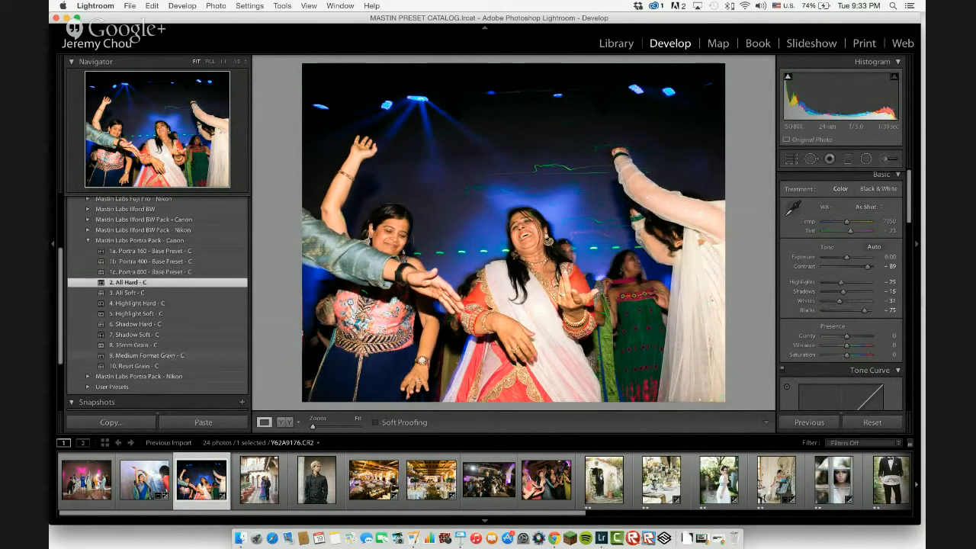
click(148, 356)
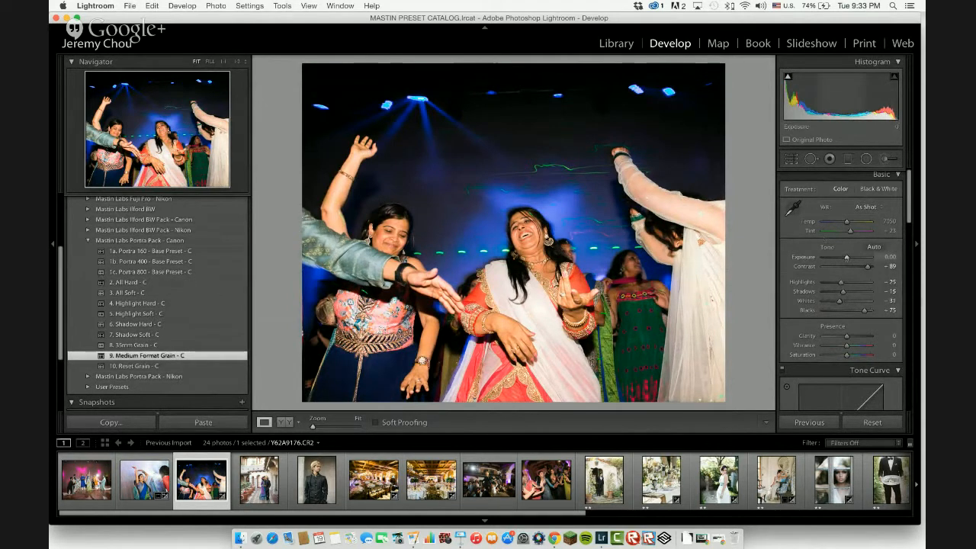
Set the exposure of Y62A9176.CR2 to -0.20 and its temperature to 6125, and reapply the Medium Format Grain preset.
drag(847, 258, 845, 257)
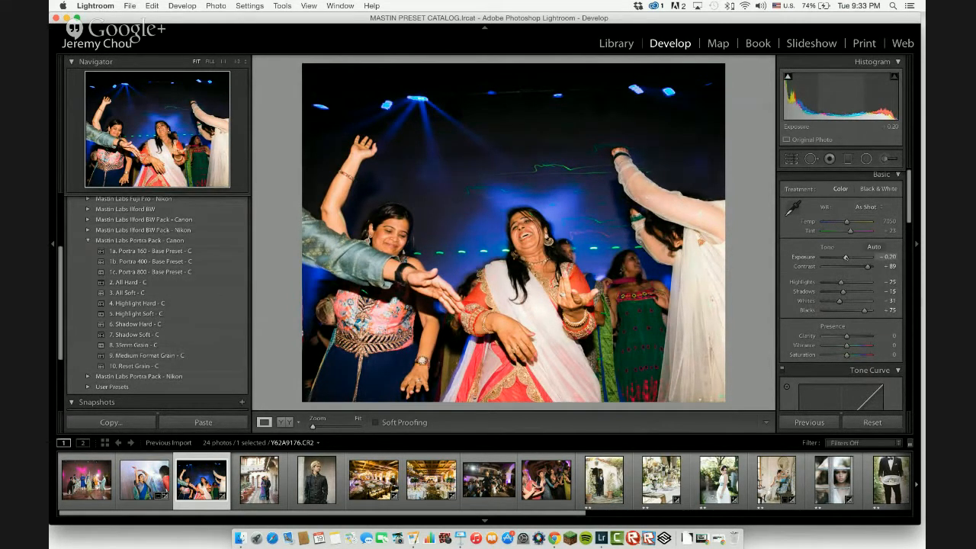
drag(847, 221, 842, 221)
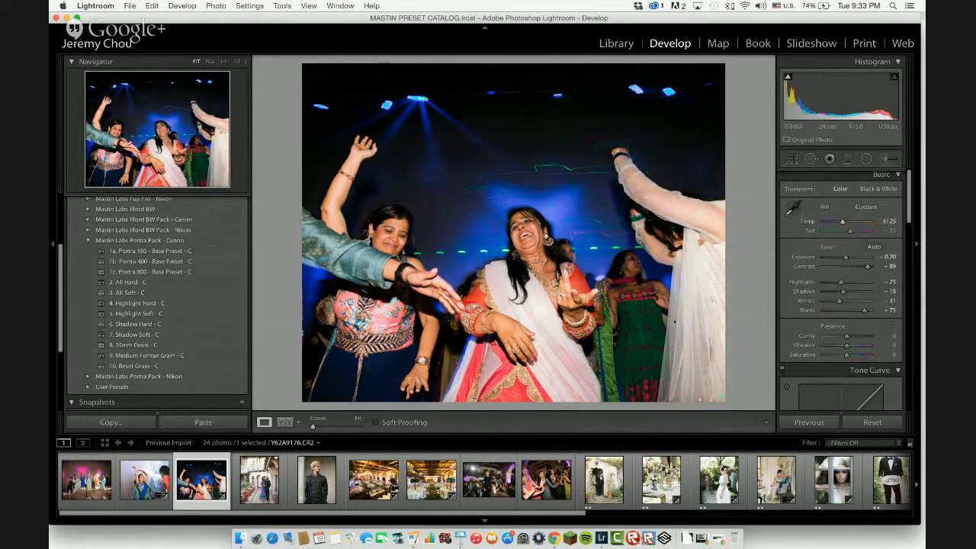
click(147, 356)
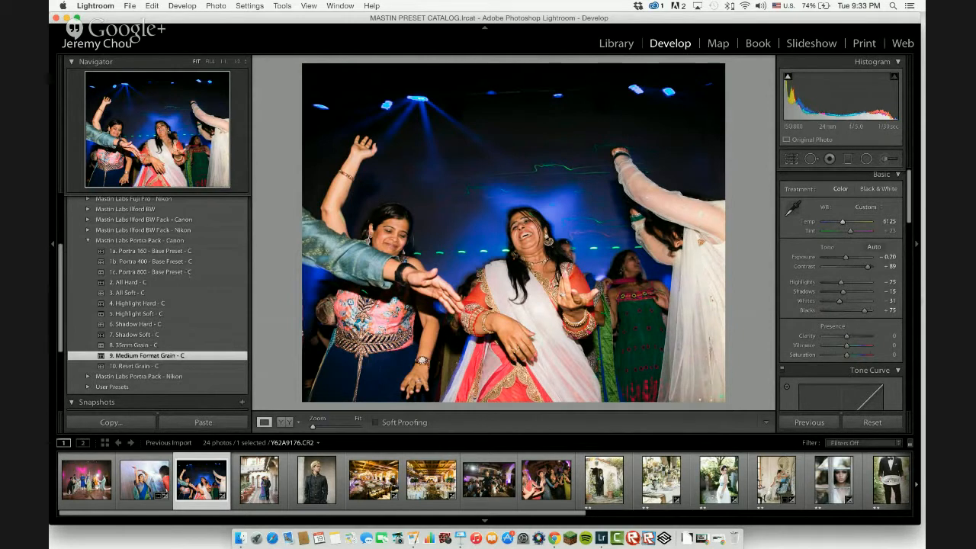
Convert Y62A9176.CR2 to black and white with the Ilford BW Pack Canon preset Delta 3200 Medium Format, and go back to the preceding photo.
click(88, 219)
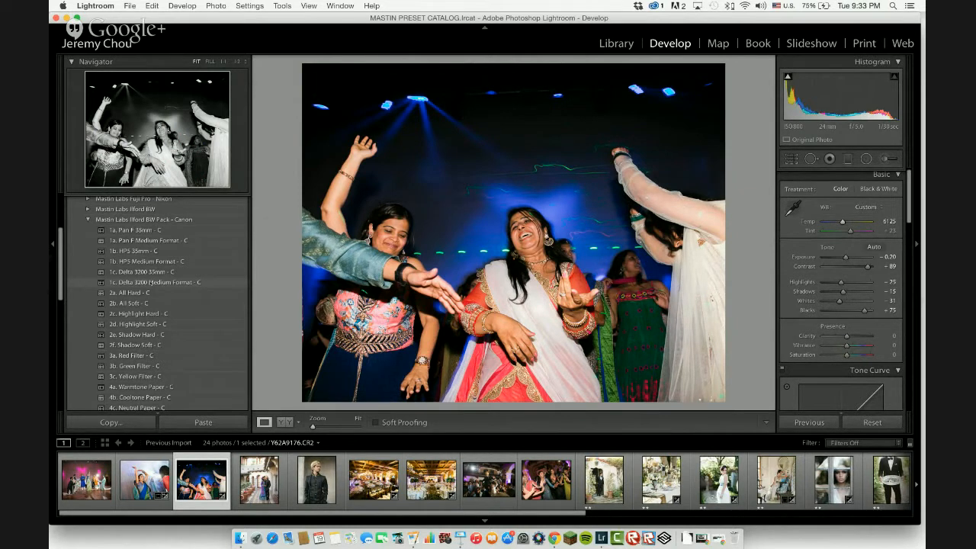
click(151, 283)
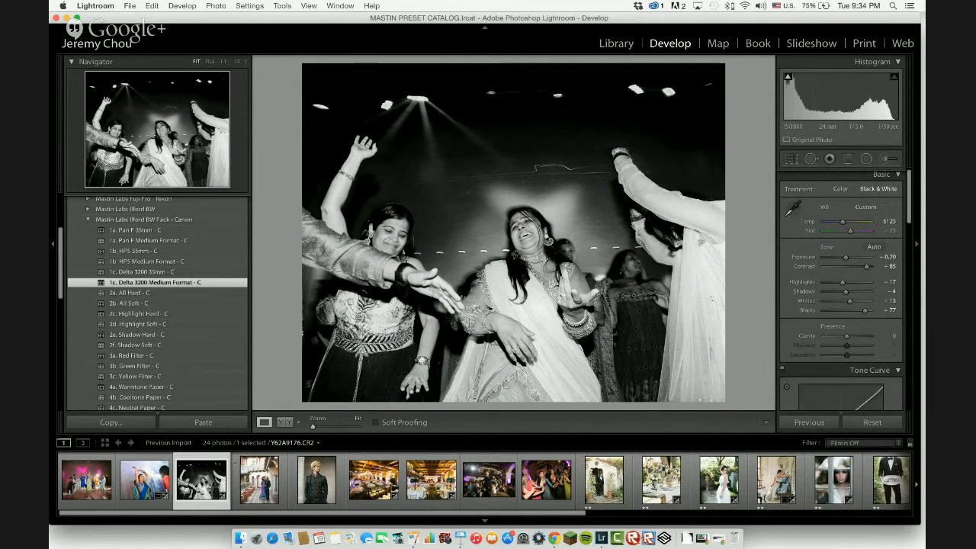
key(Left)
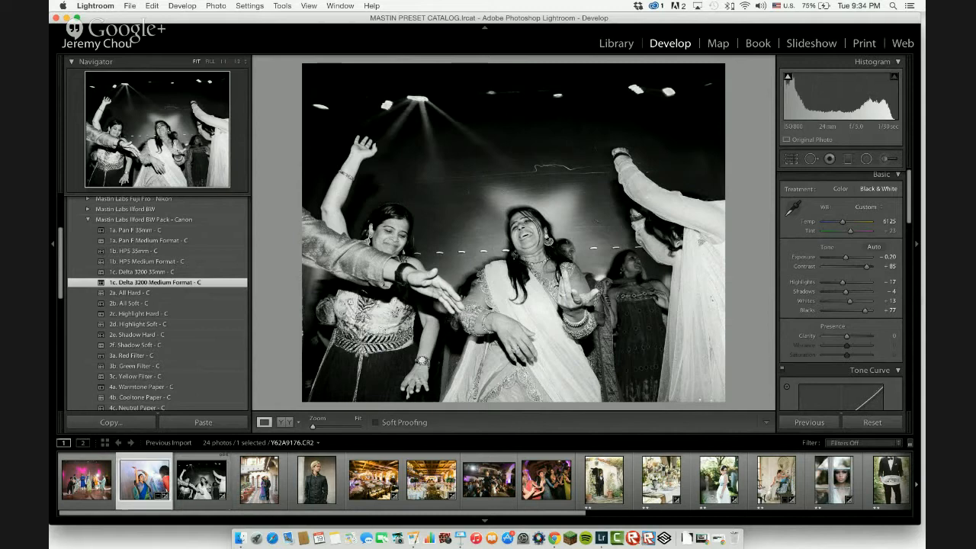
Try the Ilford Delta 3200 Medium Format preset on the stage dance photo, Y62A9113.CR2, and reset its adjustments.
key(Left)
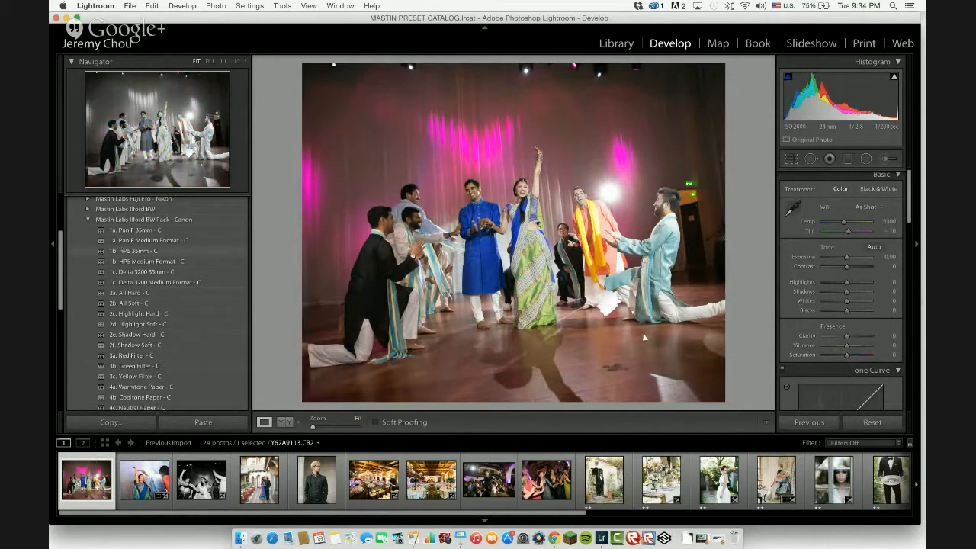
scroll(191, 250, down, 5)
scroll(122, 238, up, 3)
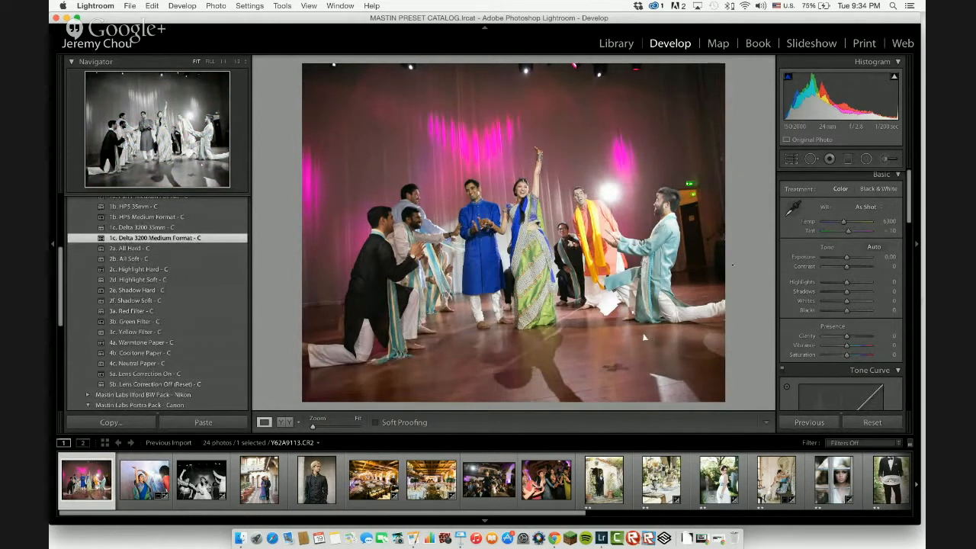
click(122, 238)
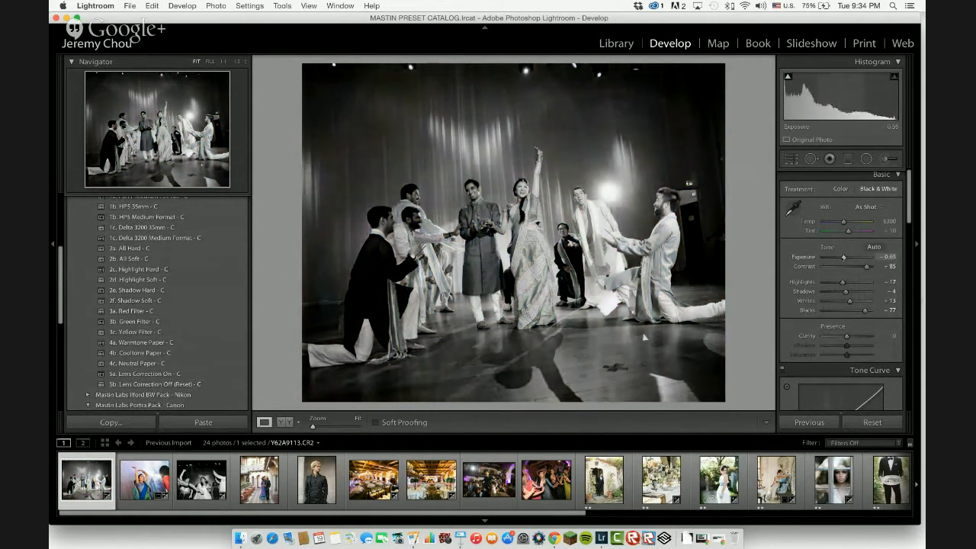
click(872, 422)
Apply the Portra 800 Base, All Hard and Medium Format Grain presets for Canon to Y62A9113.CR2.
scroll(170, 284, down, 5)
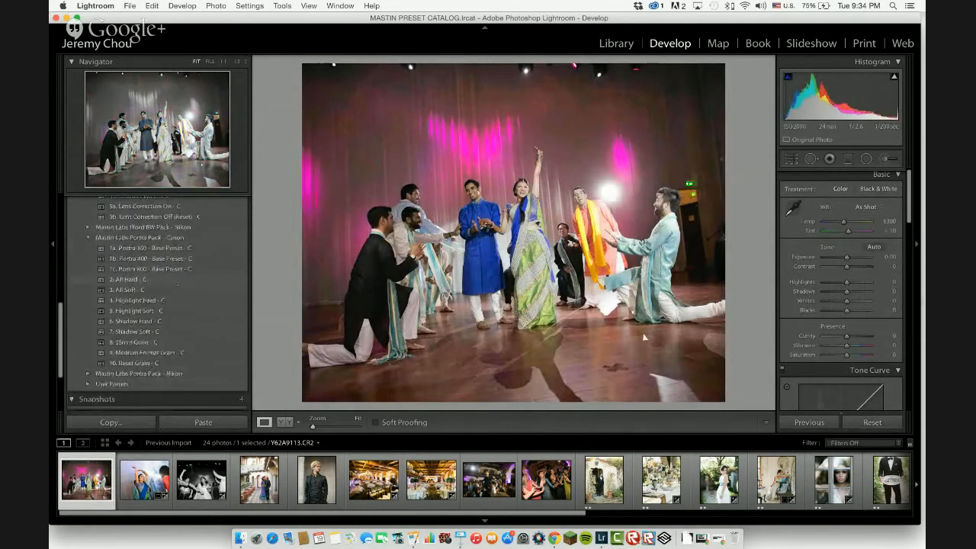
click(162, 269)
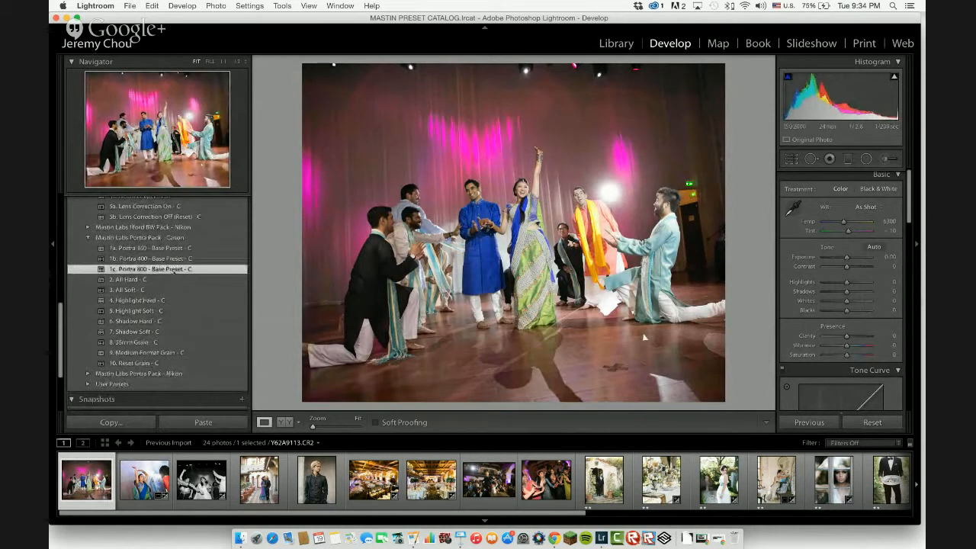
click(155, 280)
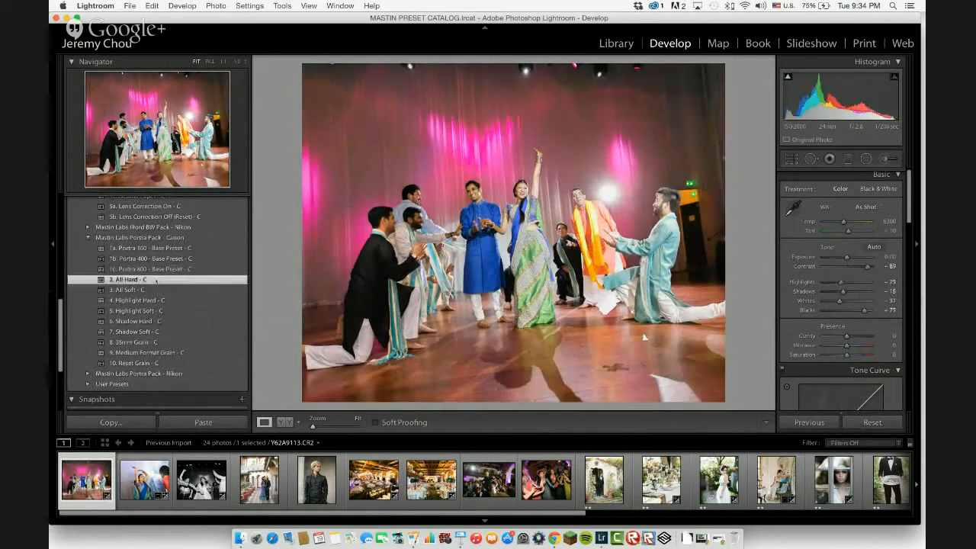
click(161, 352)
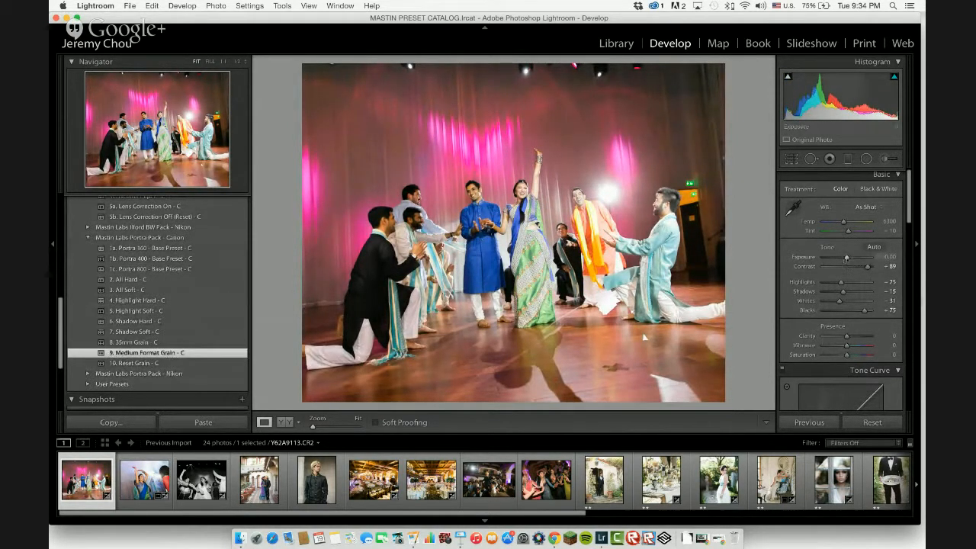
Set the exposure of Y62A9113.CR2 to -0.30 and check the dancers in an enlarged view.
drag(847, 258, 845, 258)
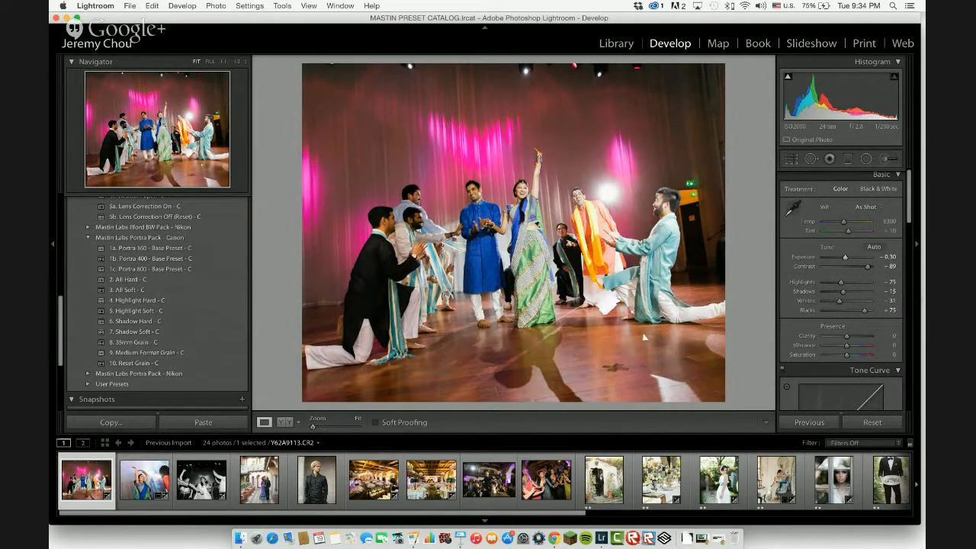
key(z)
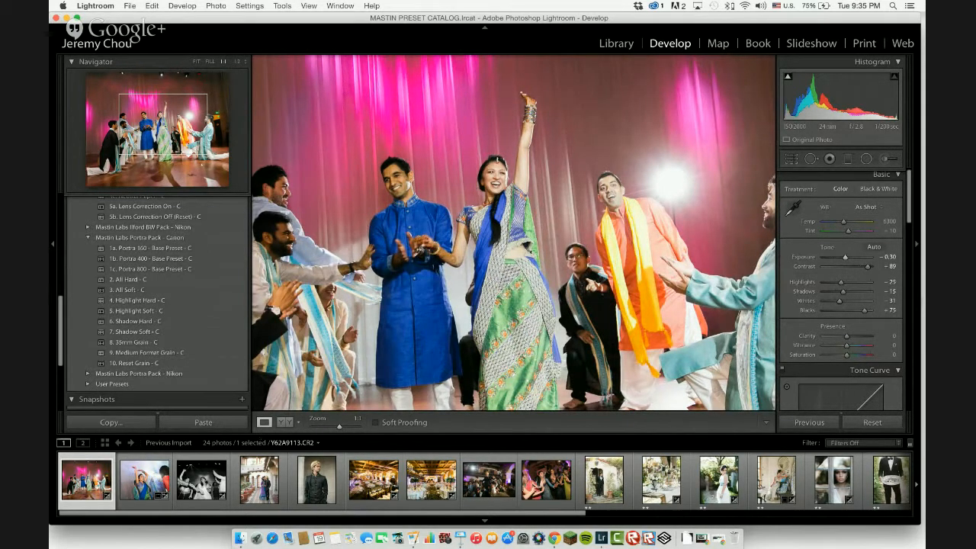
key(z)
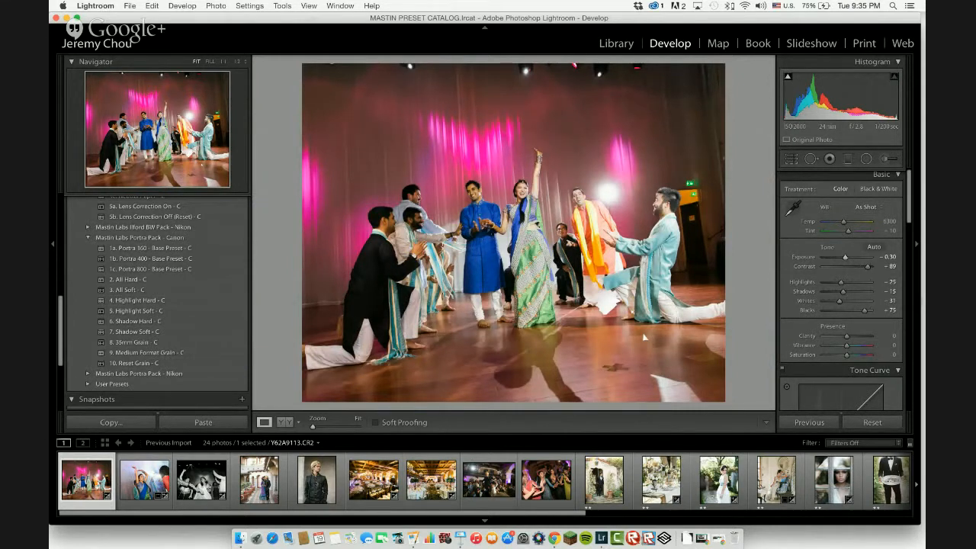
Review the edited dance photos one after another and move on to the photo of the groom lifted above the crowd.
key(Right)
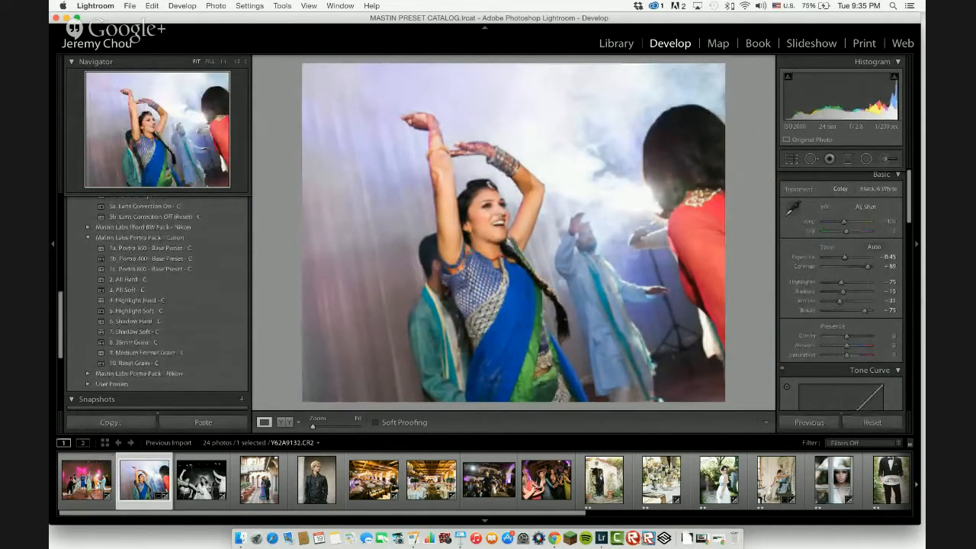
key(Left)
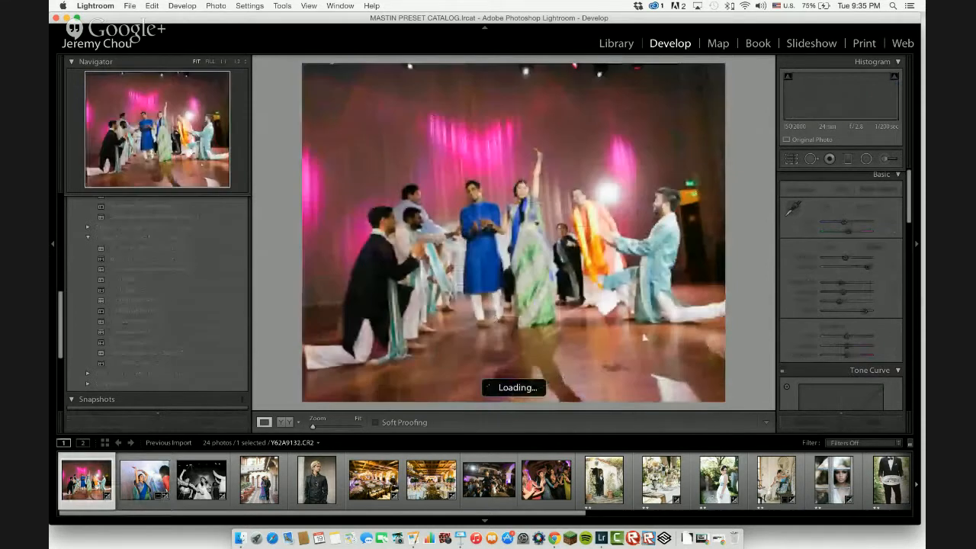
key(Right)
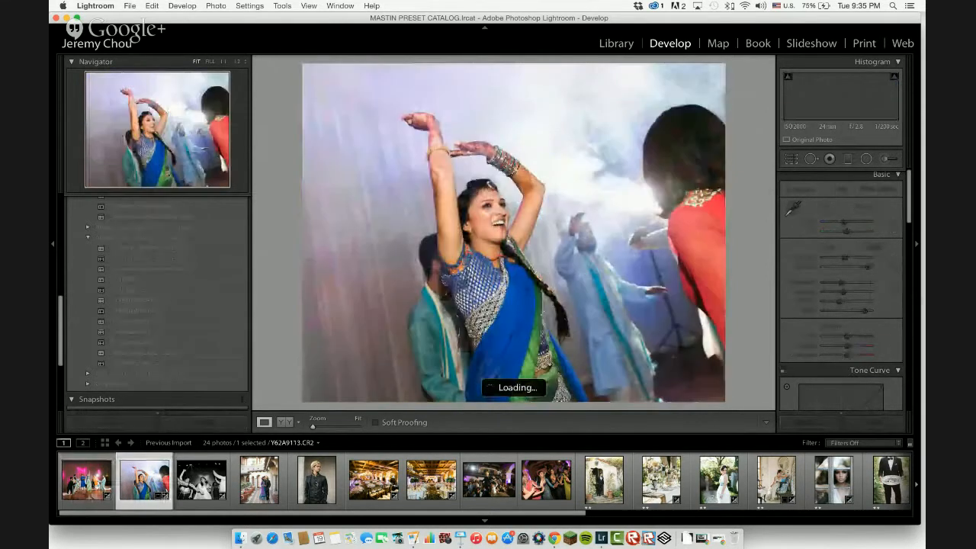
key(Right)
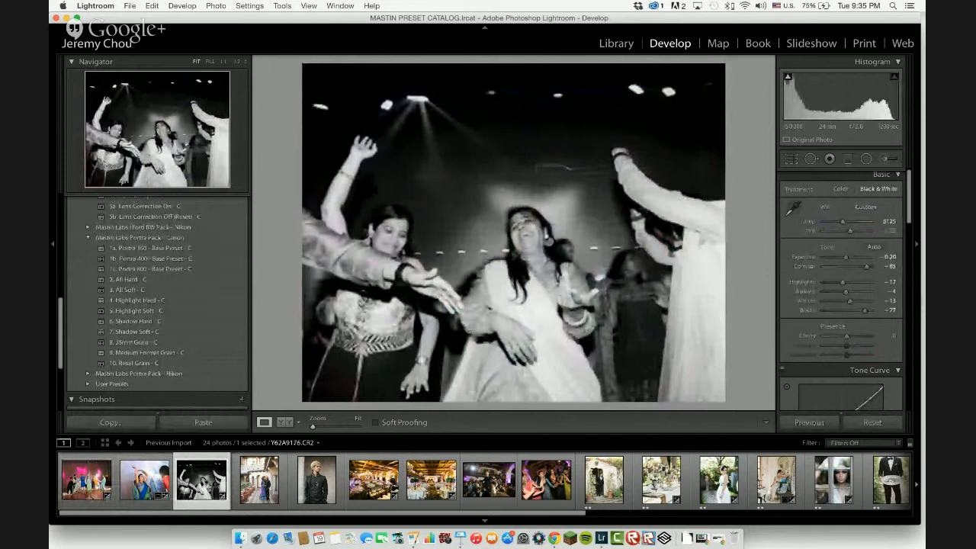
key(Right)
key(Right)
key(Right)
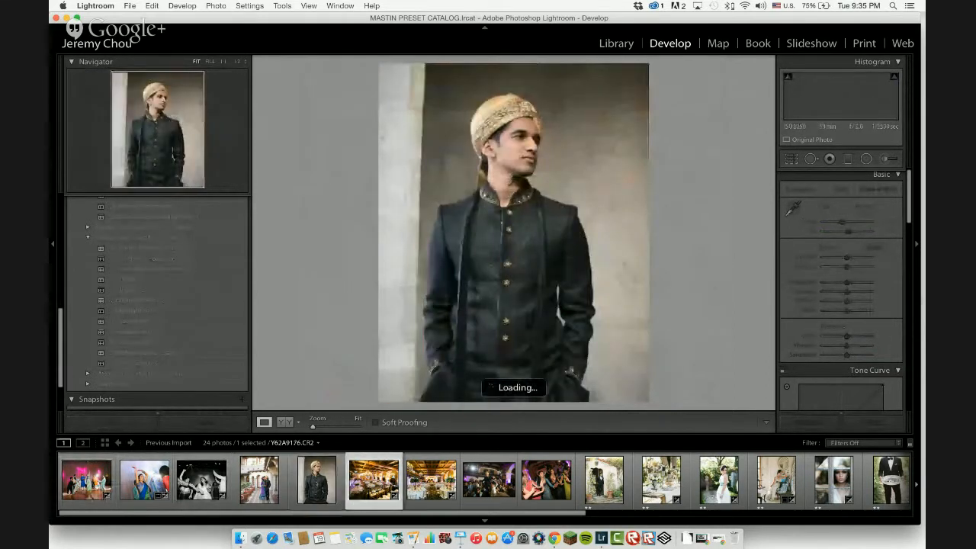
key(Right)
key(Right)
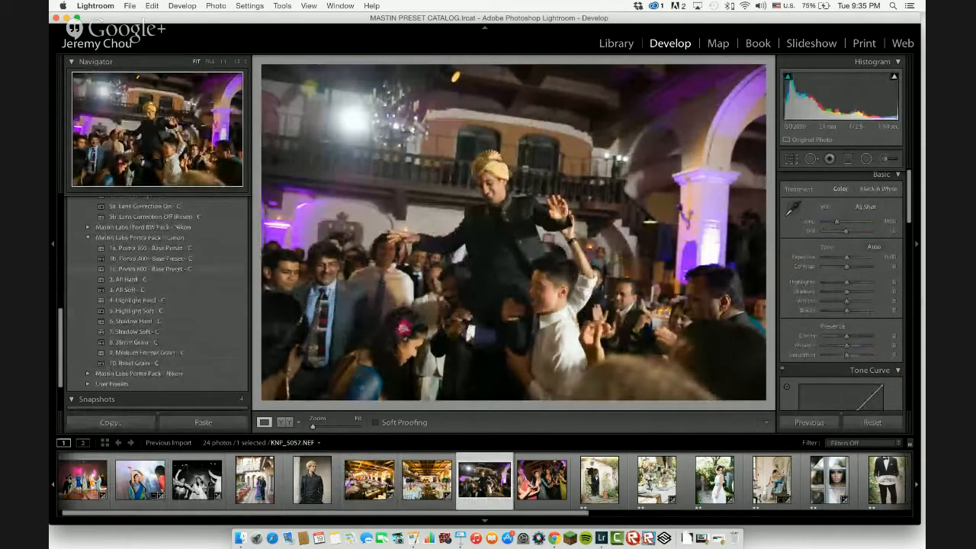
Apply the Portra 800 Base, All Hard, Medium Format Grain and Shadow Soft presets to the lifted groom photo and set its exposure to +0.05.
click(152, 268)
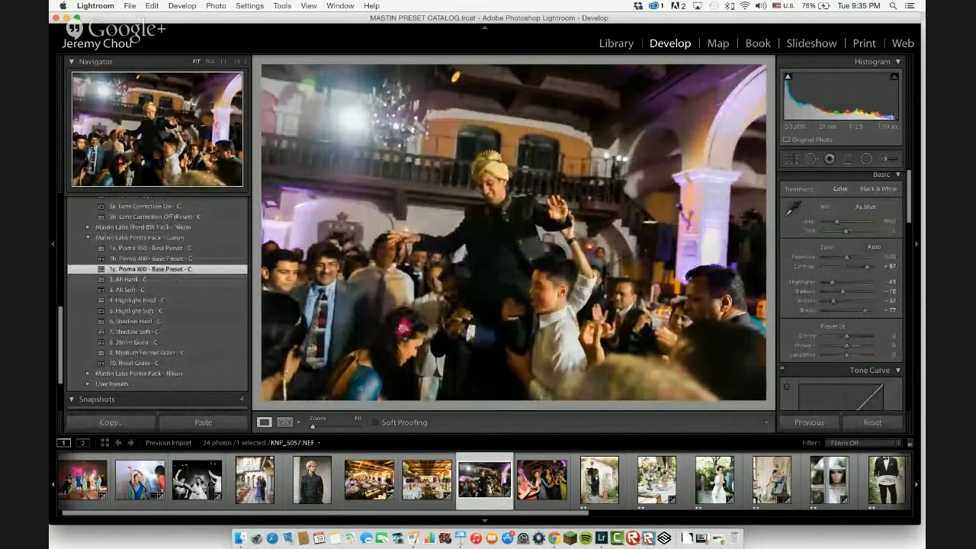
click(145, 279)
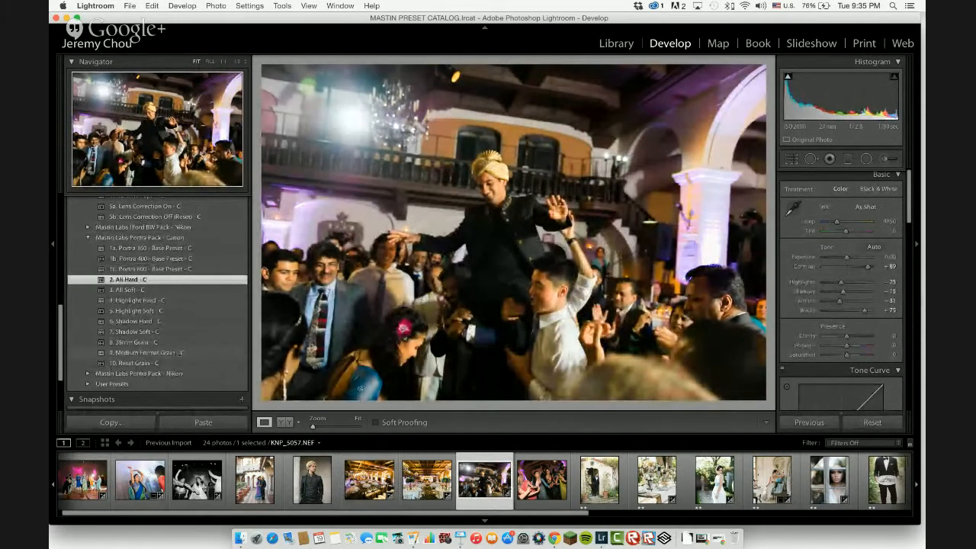
click(180, 353)
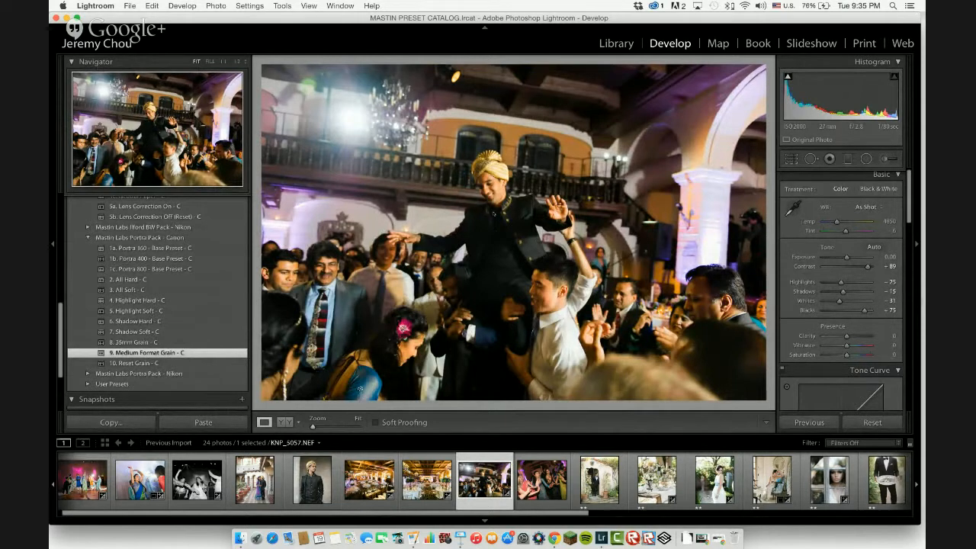
click(153, 332)
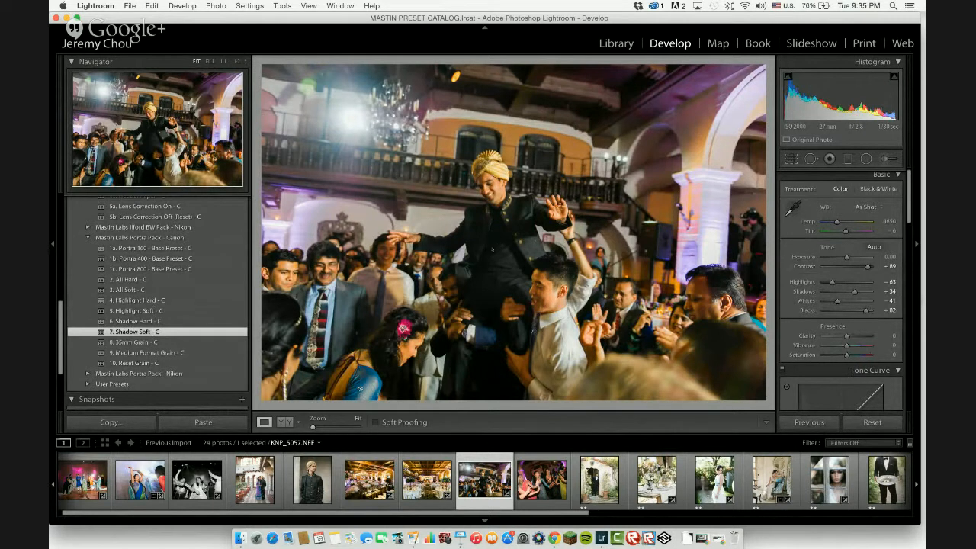
drag(847, 257, 847, 257)
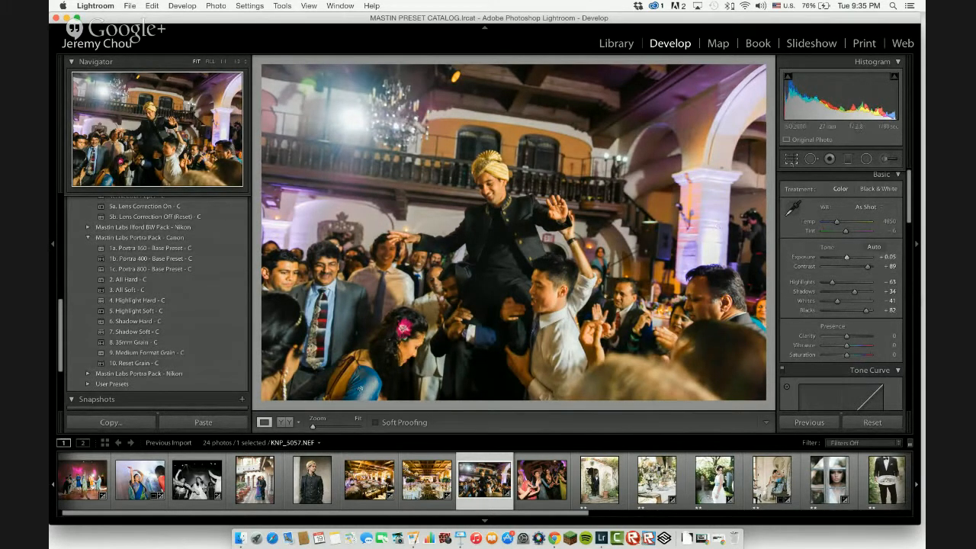
Crop the lifted groom photo more tightly around the groom and the nearby guests, keeping the original aspect ratio.
key(r)
drag(765, 397, 718, 368)
drag(660, 311, 659, 276)
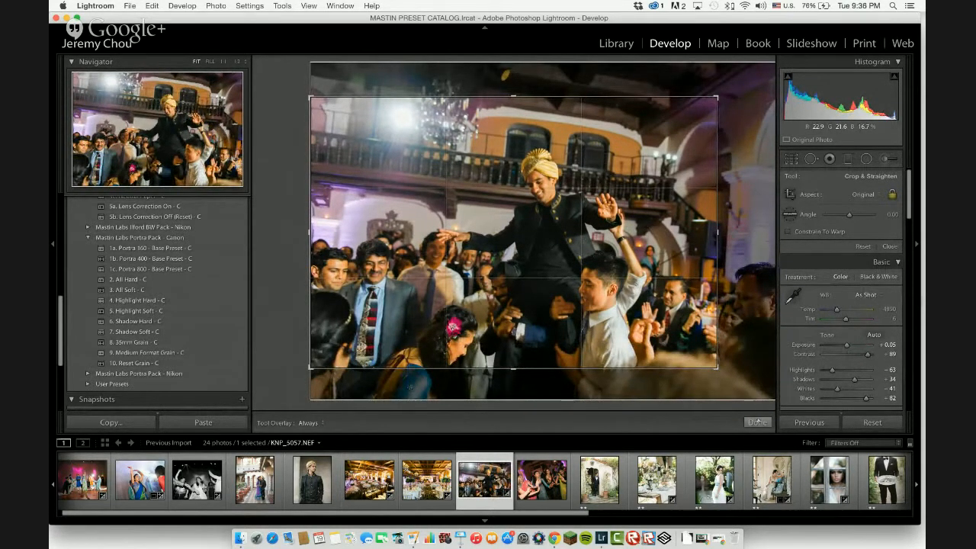
click(757, 421)
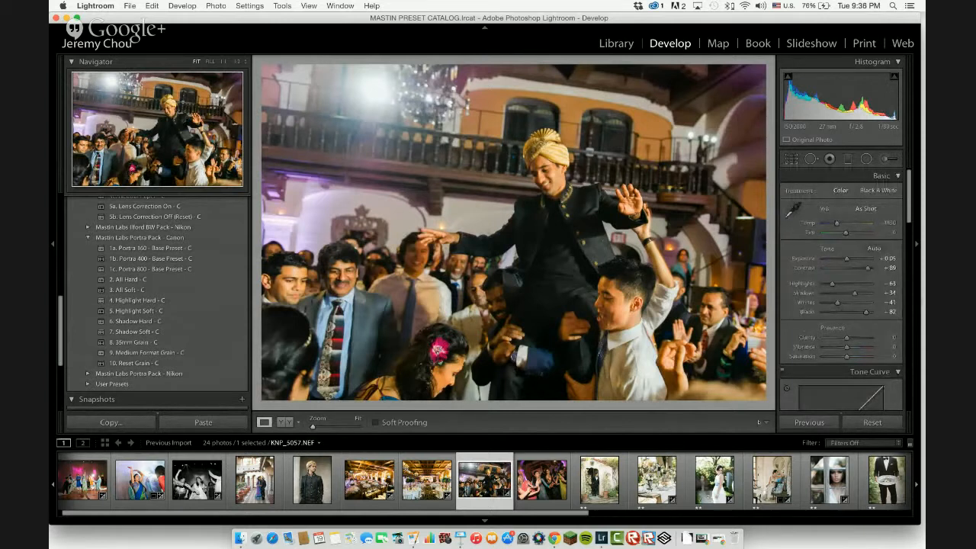
Apply the Portra 800 Base, All Hard and Medium Format Grain presets to the photo of the dancing women, Y62A1508.CR2.
click(541, 479)
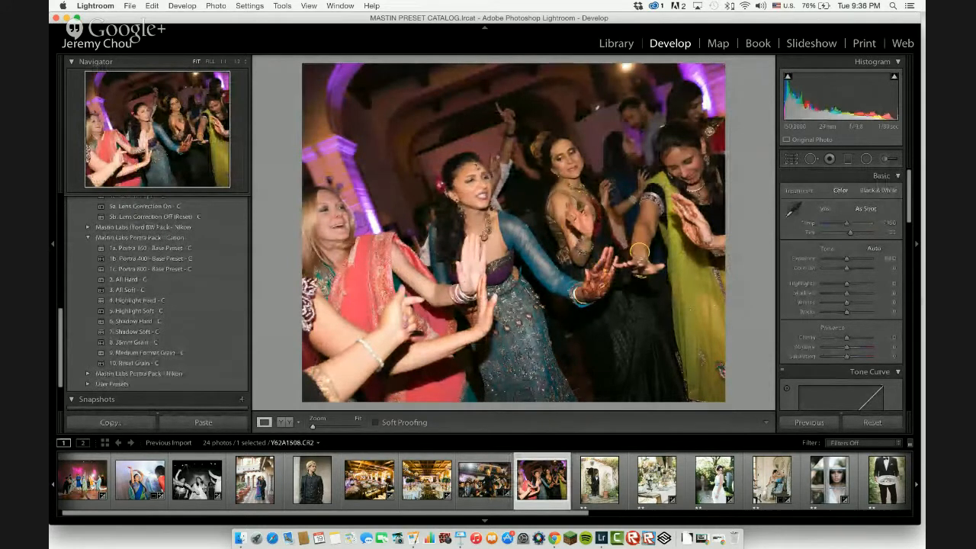
key(Left)
key(Right)
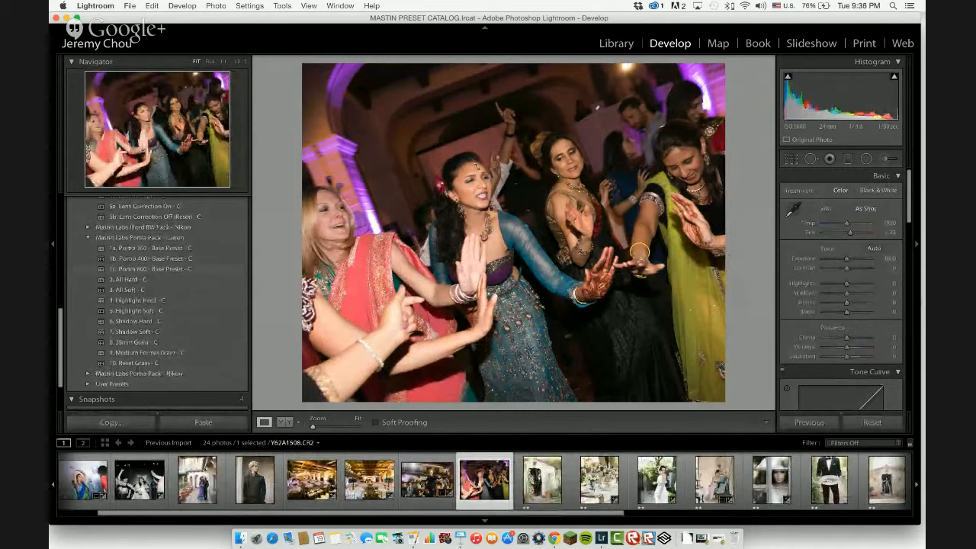
click(150, 269)
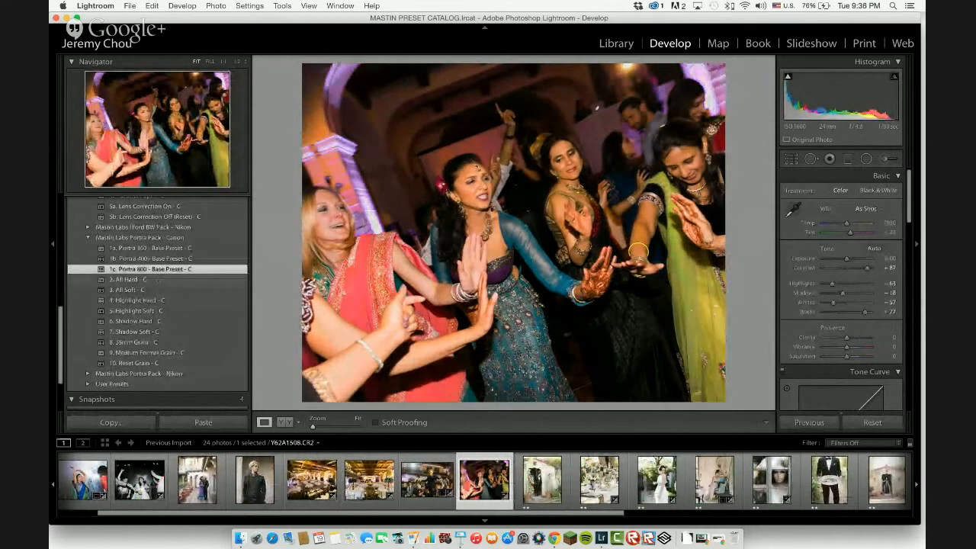
click(160, 280)
click(149, 353)
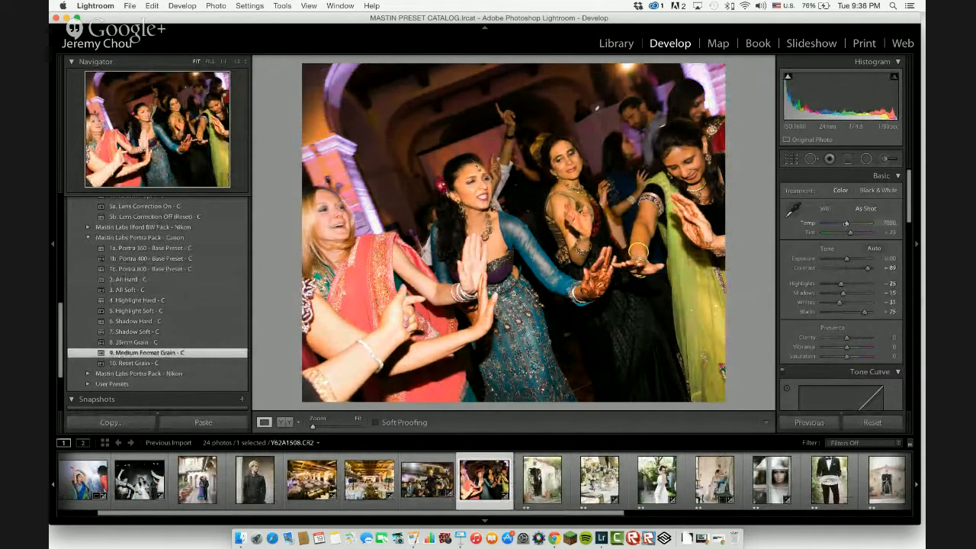
Set the temperature of Y62A1508.CR2 to 6149 and its exposure to +0.20.
drag(846, 224, 842, 223)
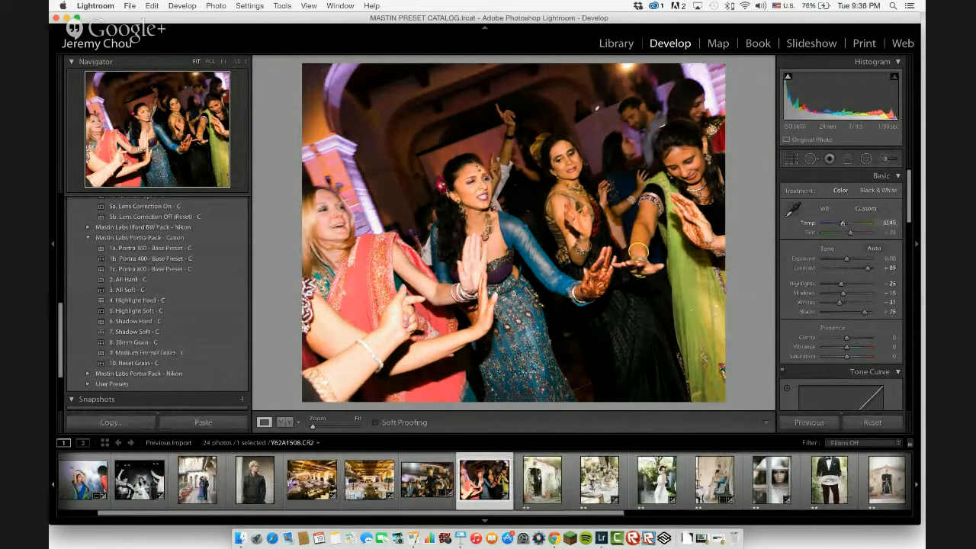
drag(845, 259, 848, 260)
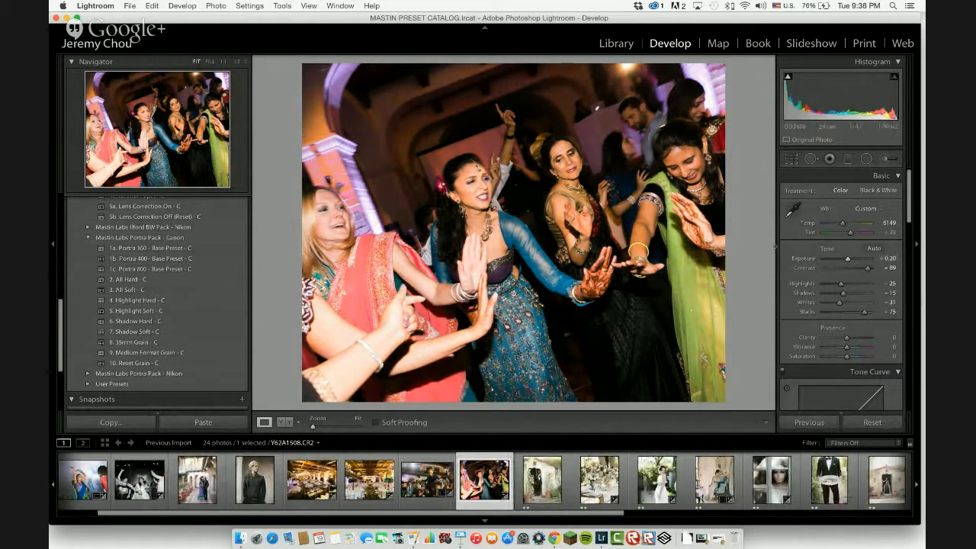
Apply the Pro 400H Neutral preset from Mastin Labs Fuji Pro - Canon to the doorway groom photo, Y62A1656.CR2.
click(556, 462)
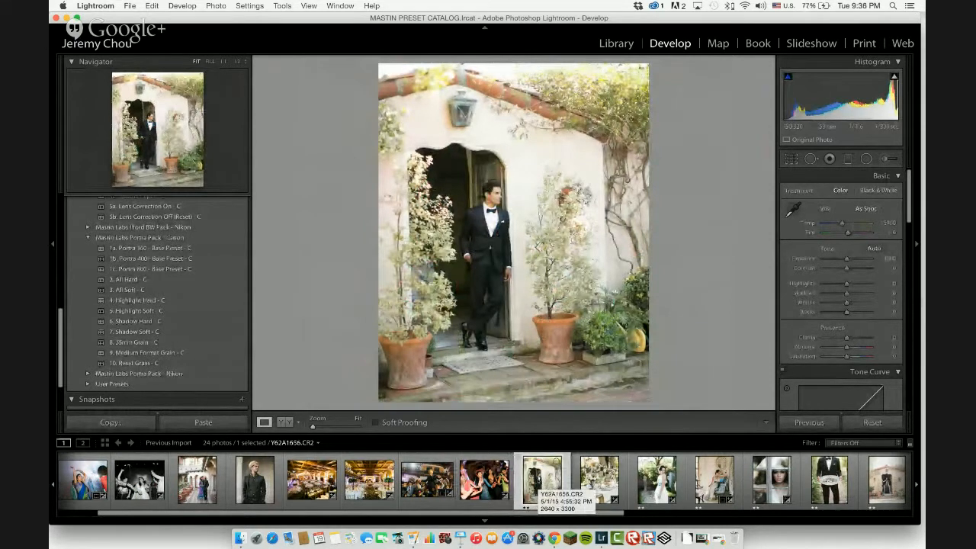
scroll(153, 321, up, 8)
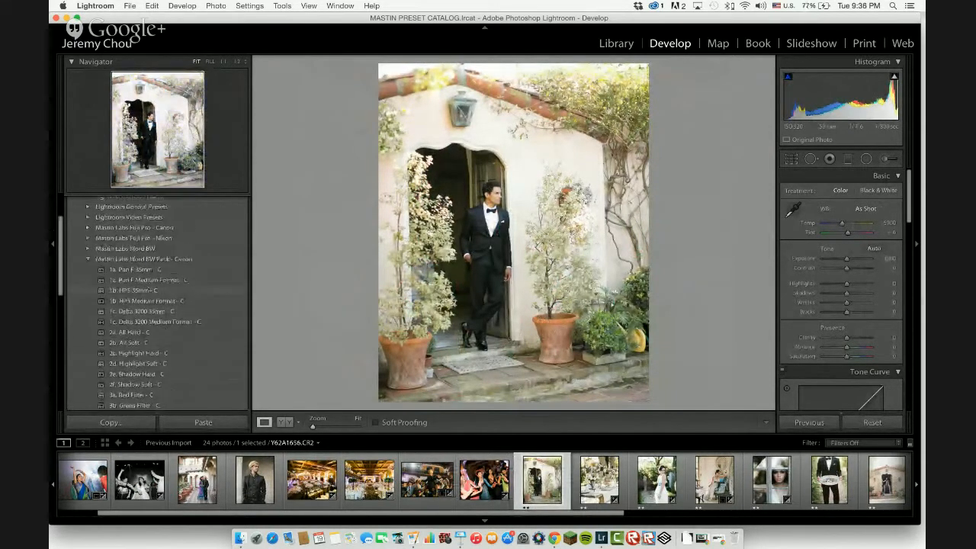
scroll(156, 305, up, 5)
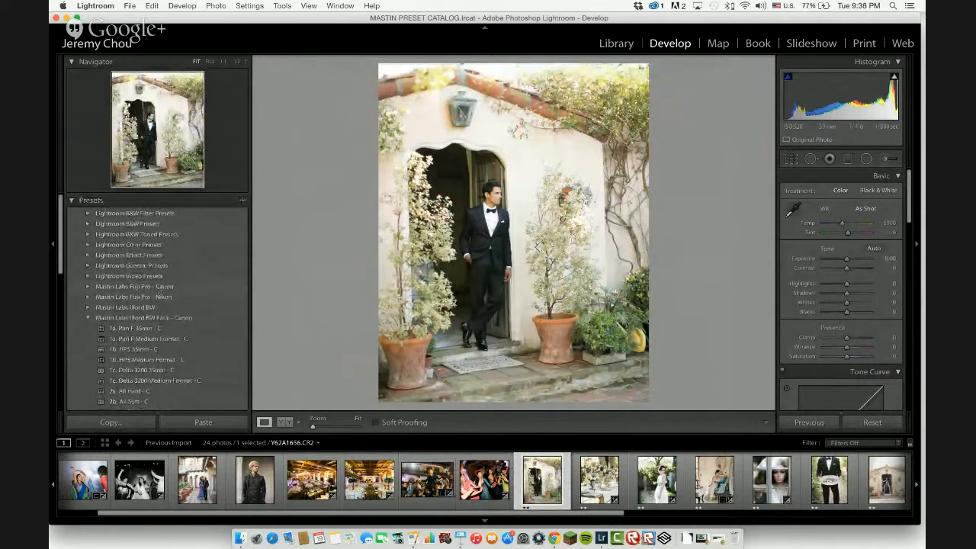
click(156, 280)
scroll(155, 282, down, 1)
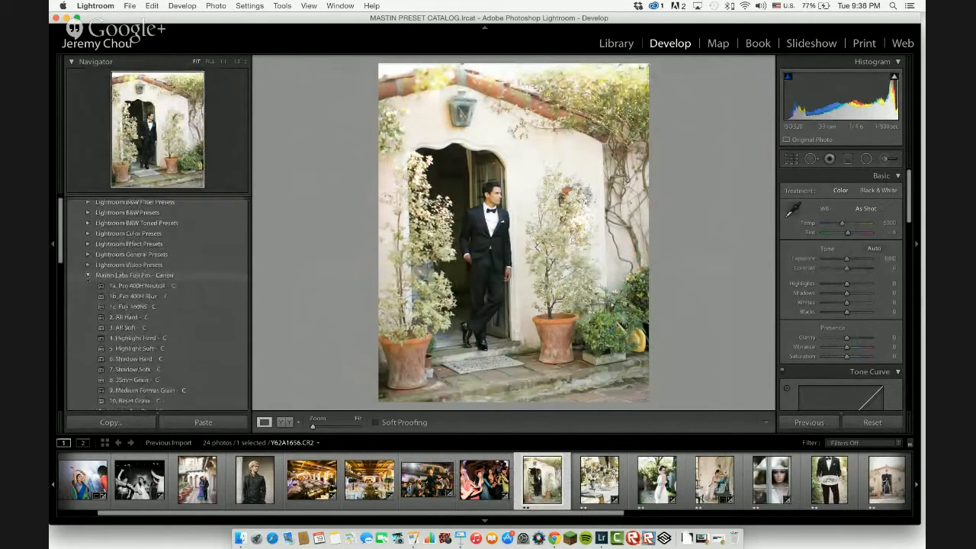
click(156, 280)
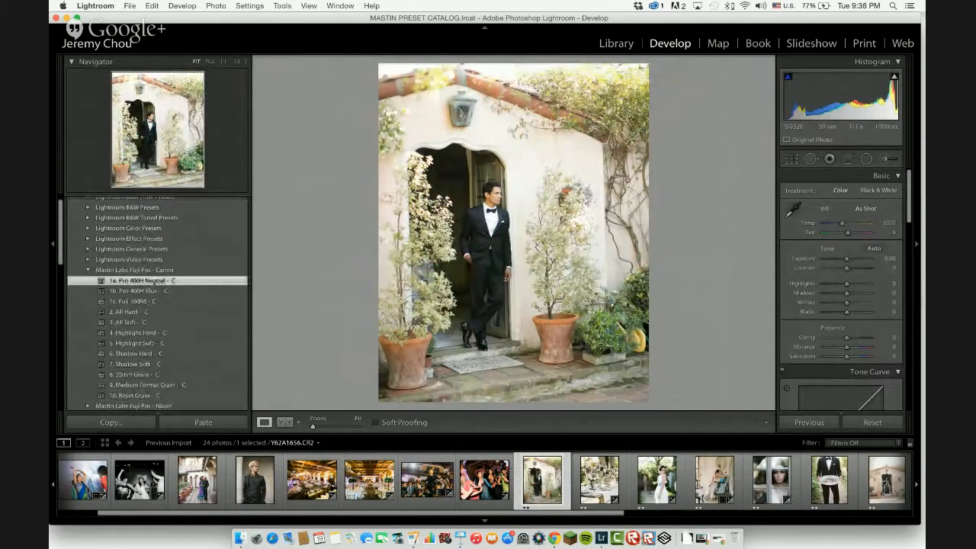
scroll(155, 282, down, 1)
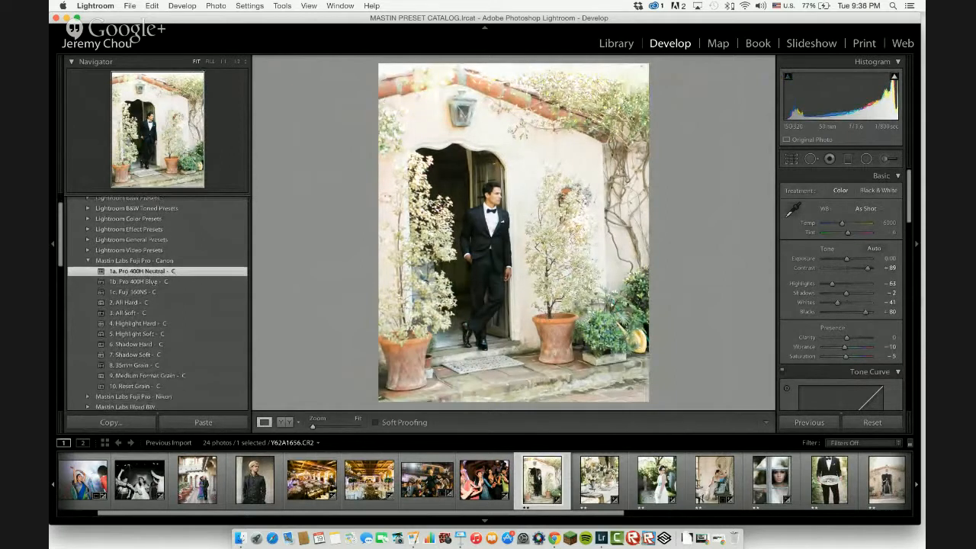
Apply the All Soft and Medium Format Grain presets to the doorway groom photo, Y62A1656.CR2, and set its exposure to -0.55.
click(143, 309)
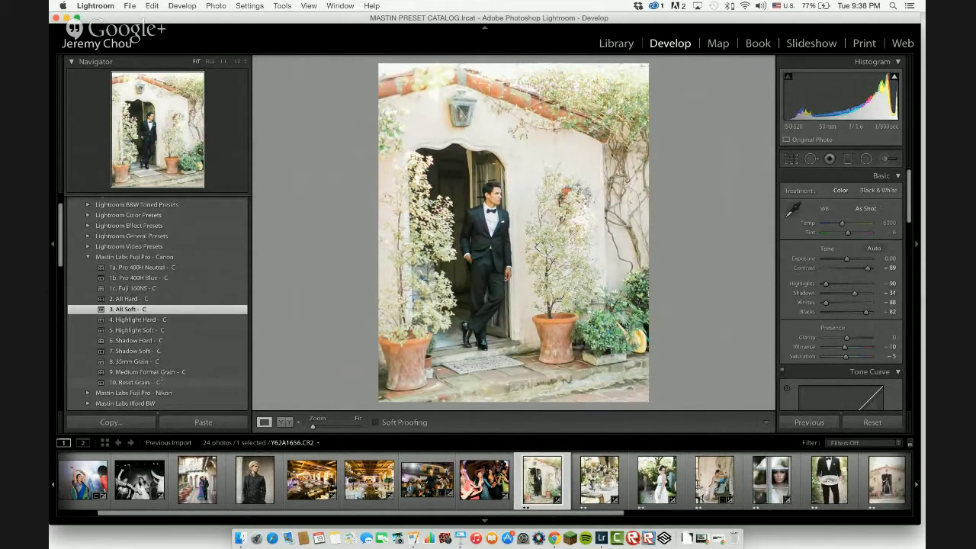
click(149, 371)
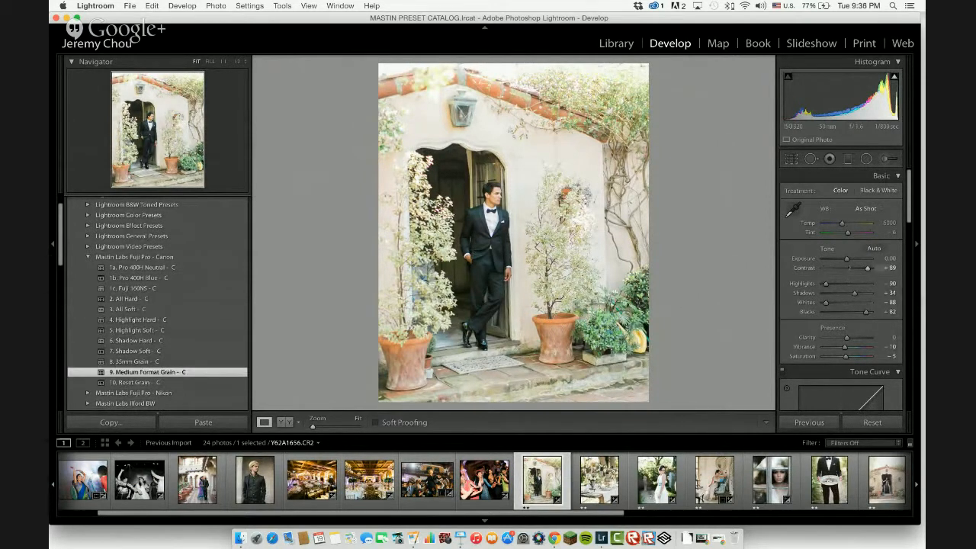
drag(846, 260, 843, 259)
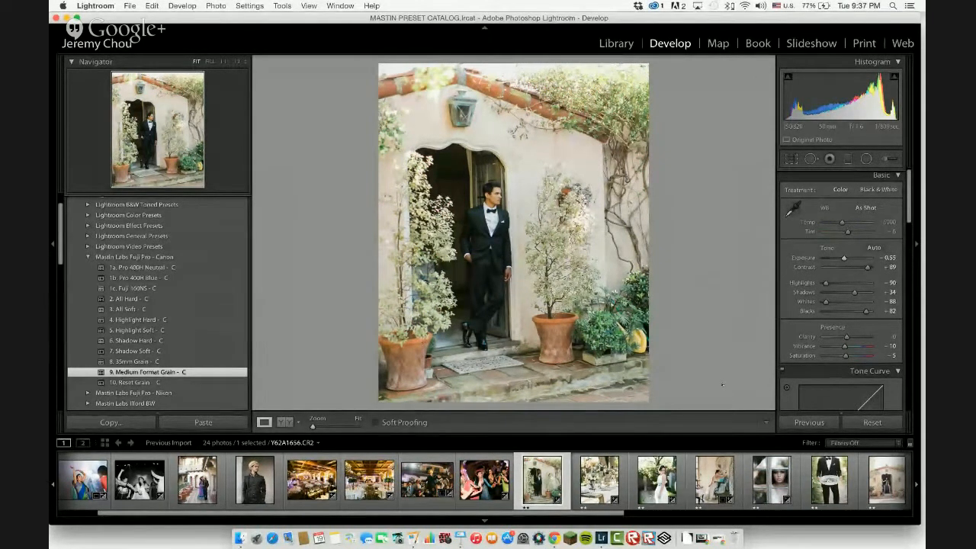
Browse forward through the photos to the close-up of the bride's gown, Y62A8795.CR2, and compare before and after side by side.
key(Right)
key(Right)
key(Right)
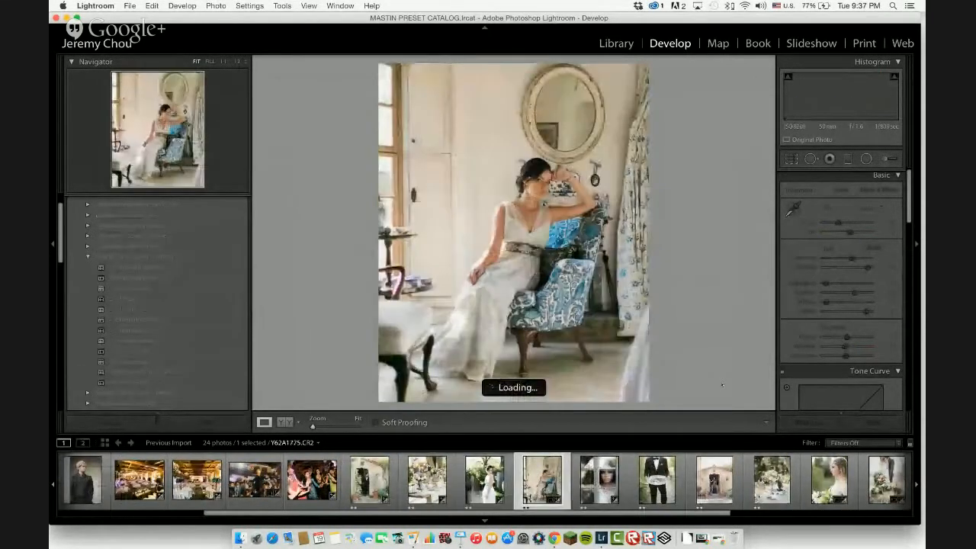
key(Right)
key(Right)
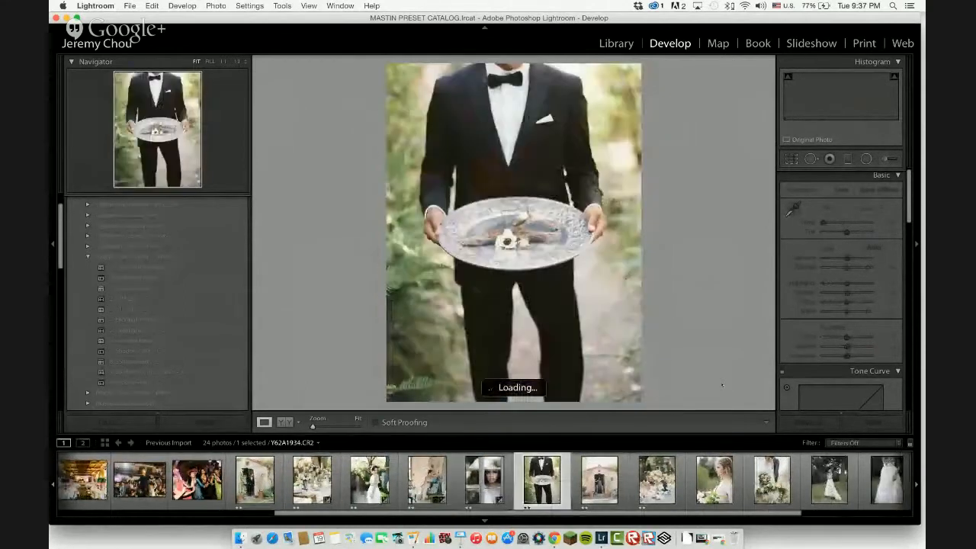
key(Right)
key(Right)
key(Right)
key(Right)
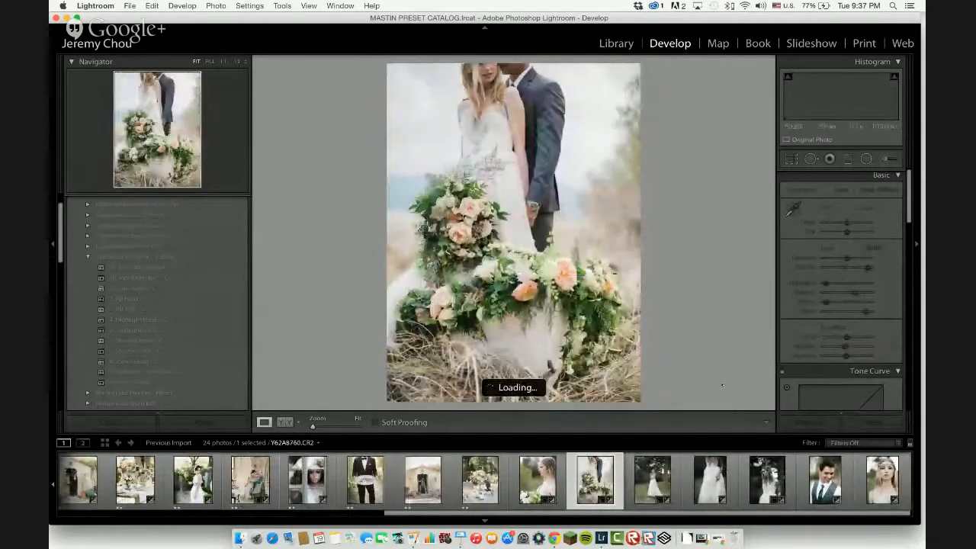
key(Right)
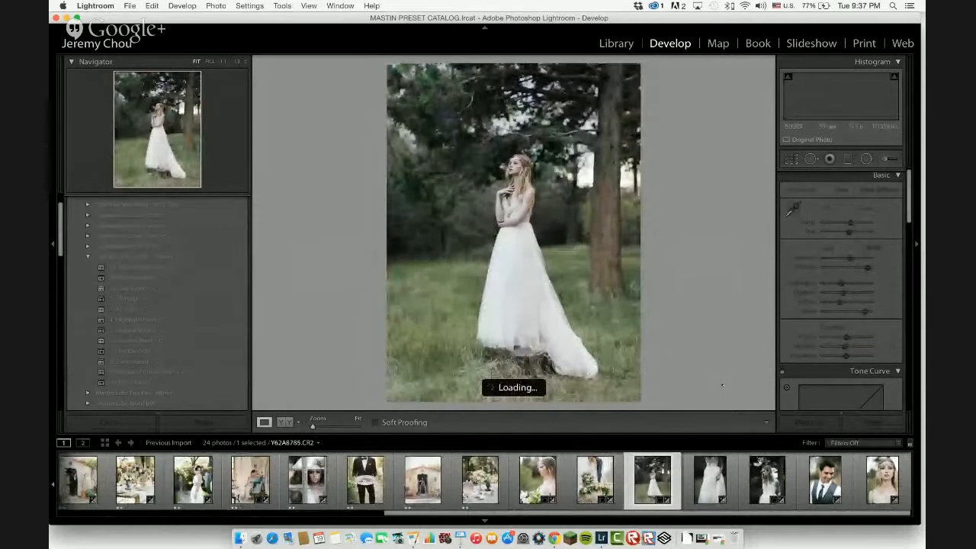
key(Right)
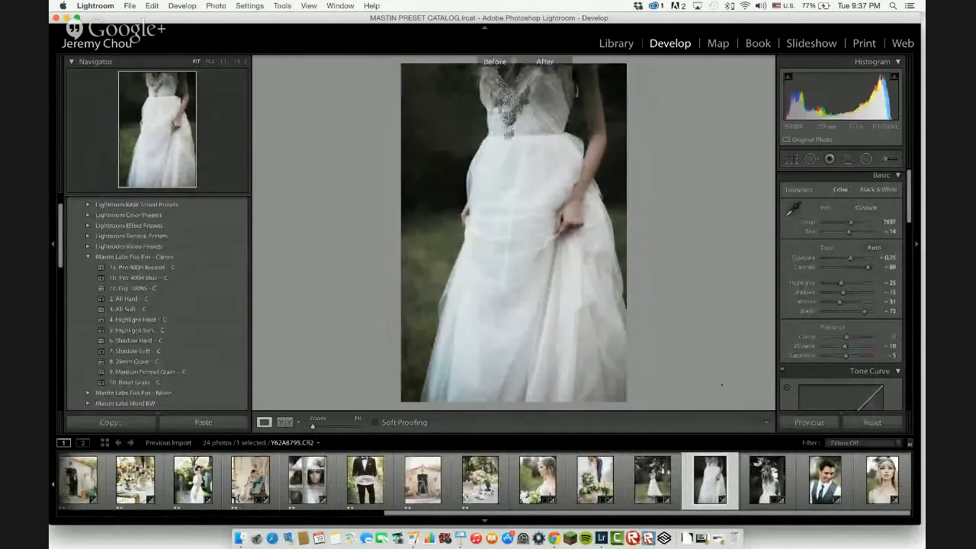
key(y)
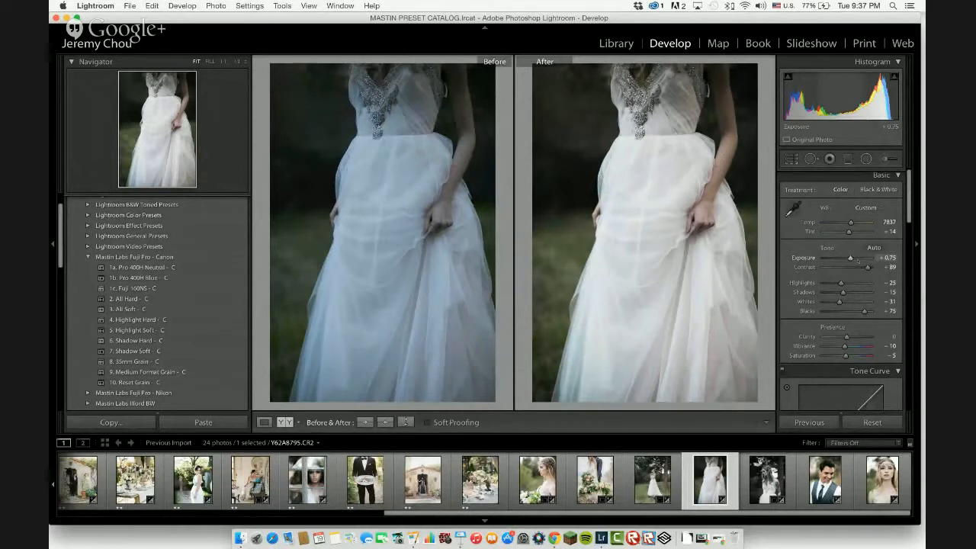
Set the exposure of Y62A8795.CR2 to +0.90 and apply the Fuji All Soft and Medium Format Grain presets.
drag(850, 258, 851, 258)
scroll(851, 258, down, 1)
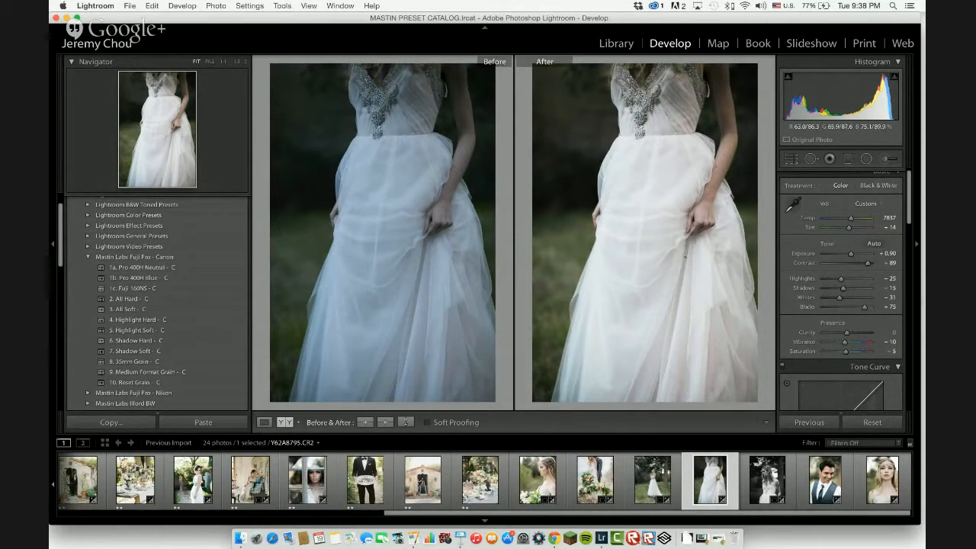
click(156, 309)
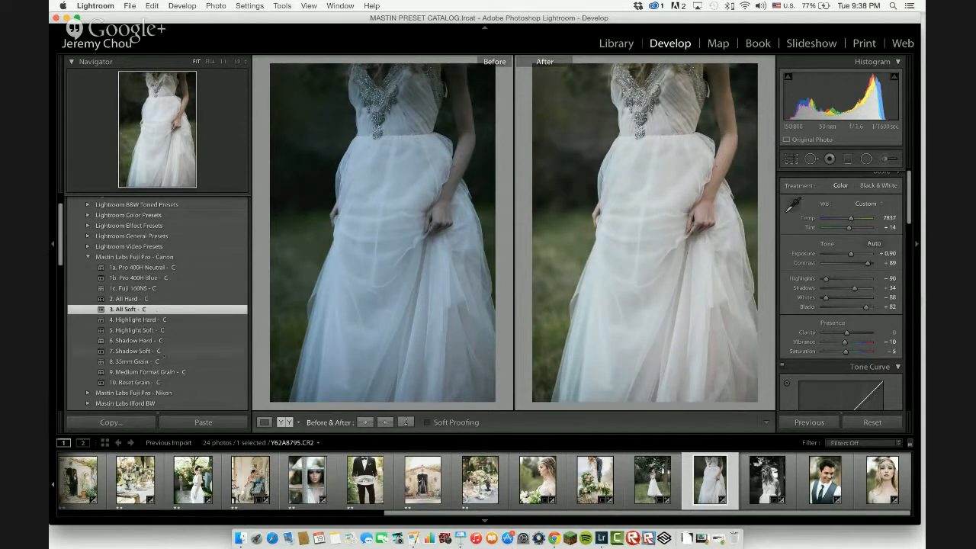
click(149, 372)
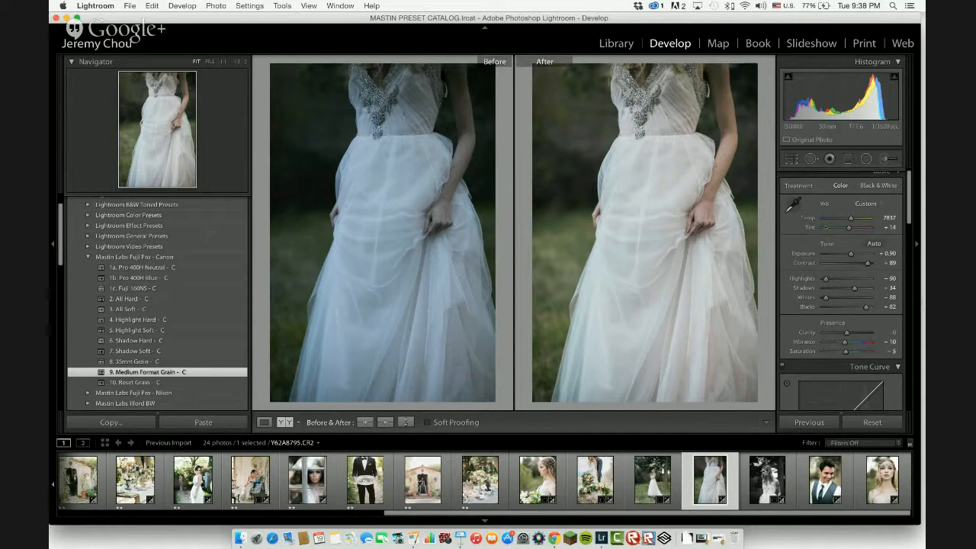
Fine-tune the white balance of the gown photo to a temperature of 7887 and a tint of +15.
drag(852, 218, 852, 219)
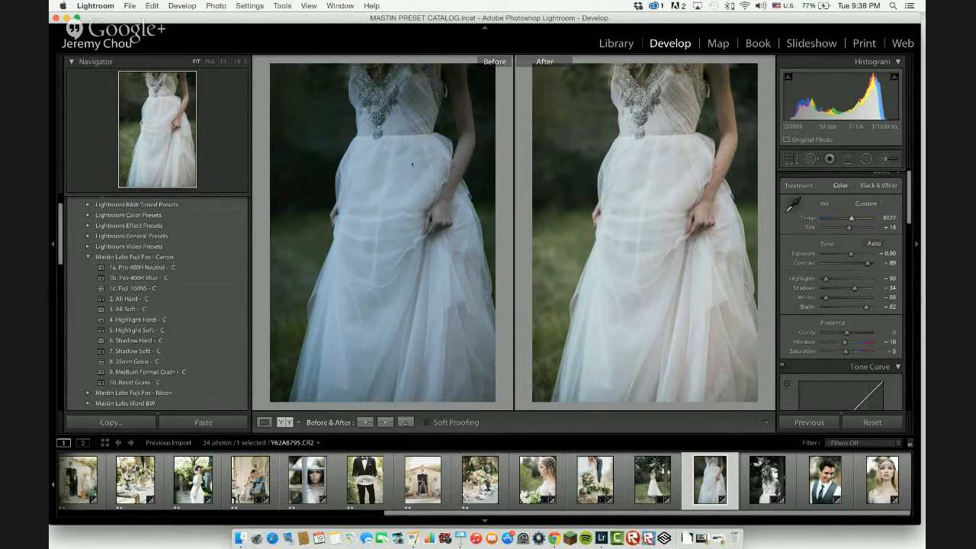
drag(852, 218, 849, 228)
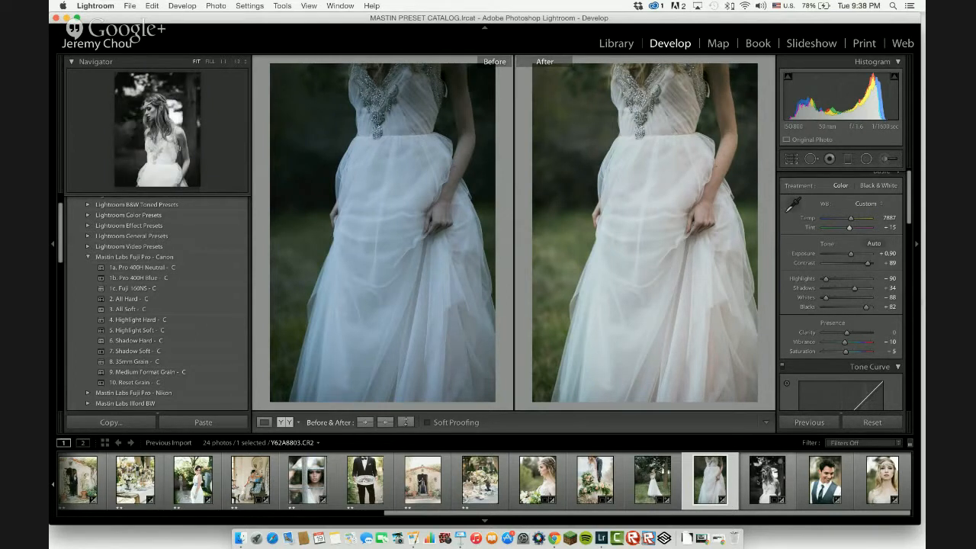
click(767, 481)
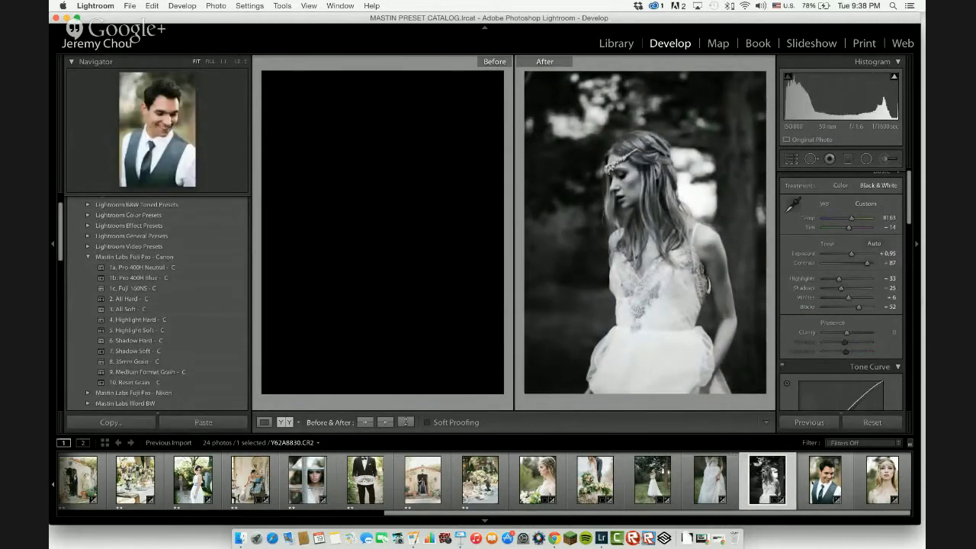
key(Left)
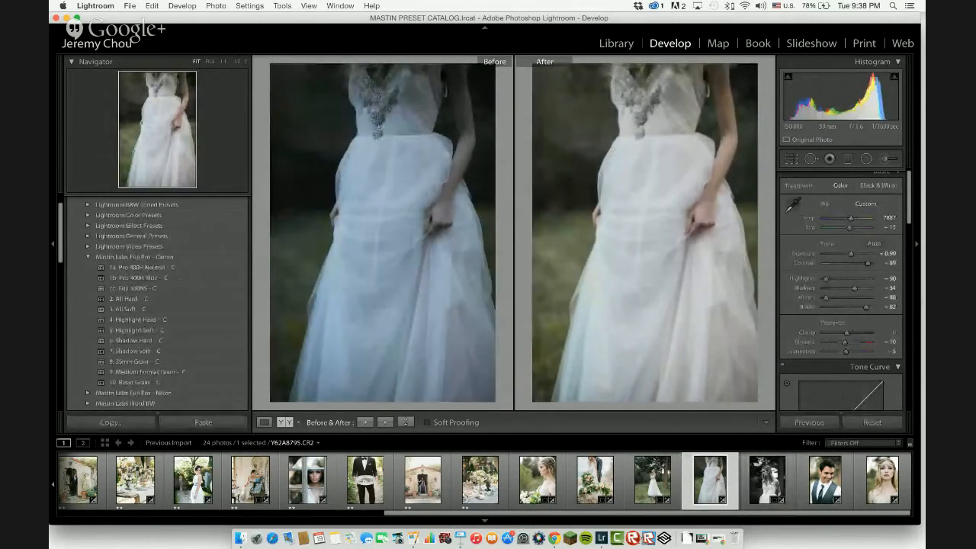
Convert the gown photo to black and white with the Ilford Pan F 35mm and All Soft presets and set exposure to +0.40.
scroll(172, 279, down, 5)
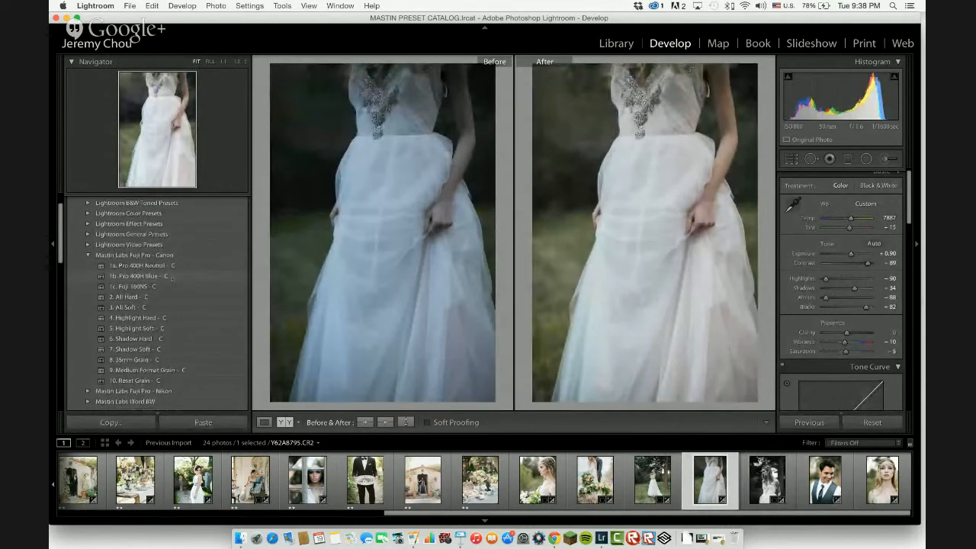
click(164, 280)
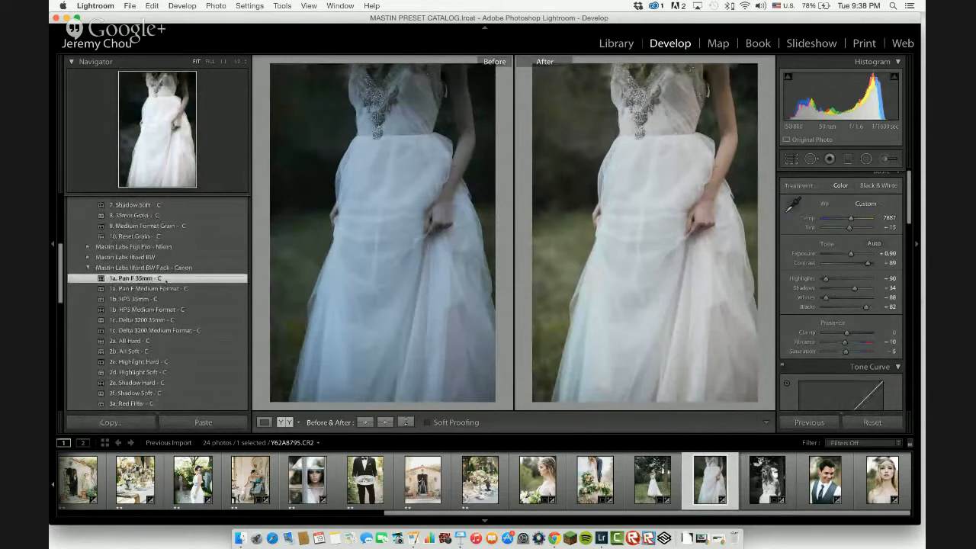
click(151, 352)
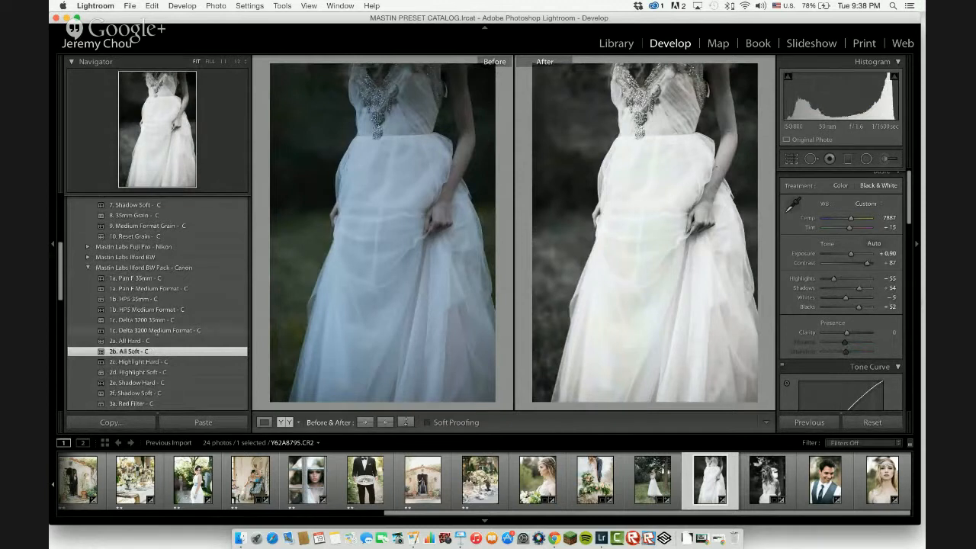
drag(851, 254, 848, 254)
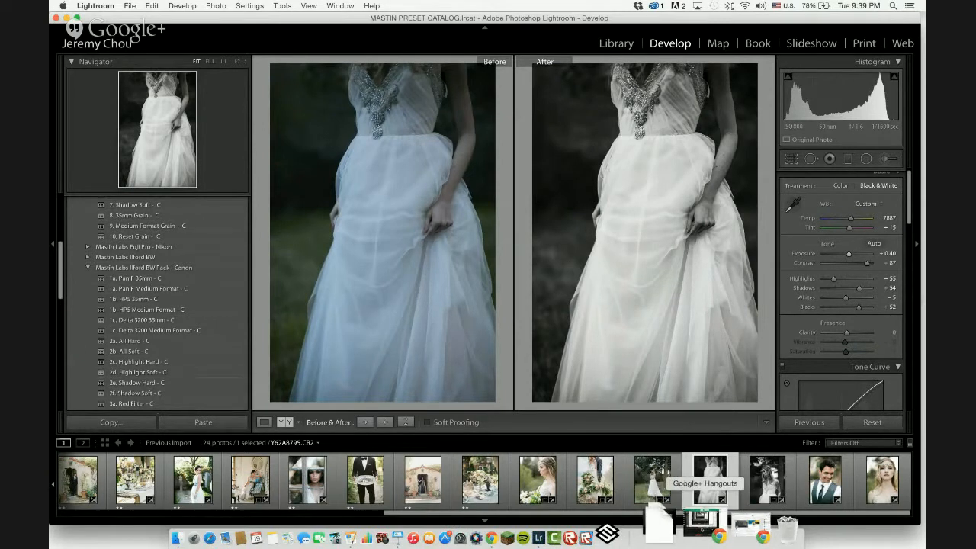
Switch to the Google+ Hangouts window to check the live broadcast.
click(702, 521)
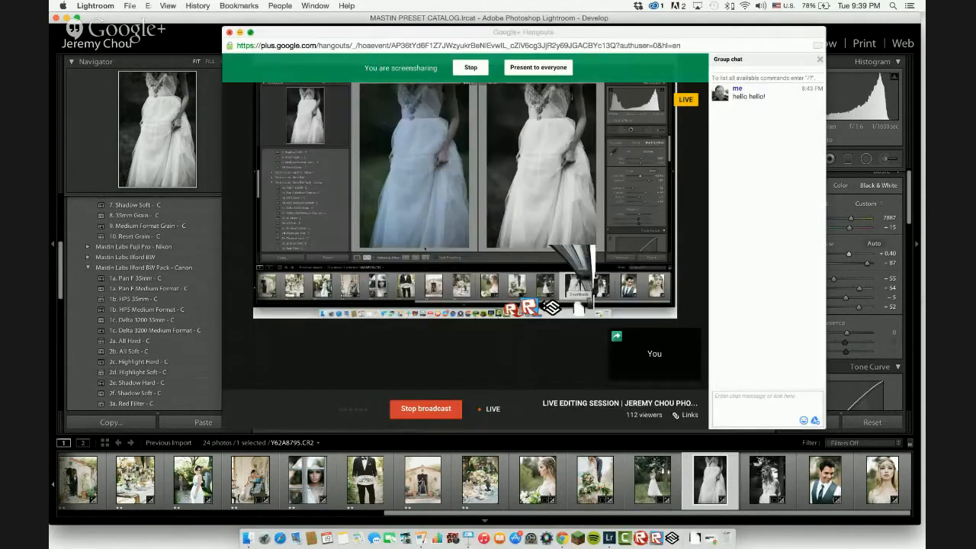